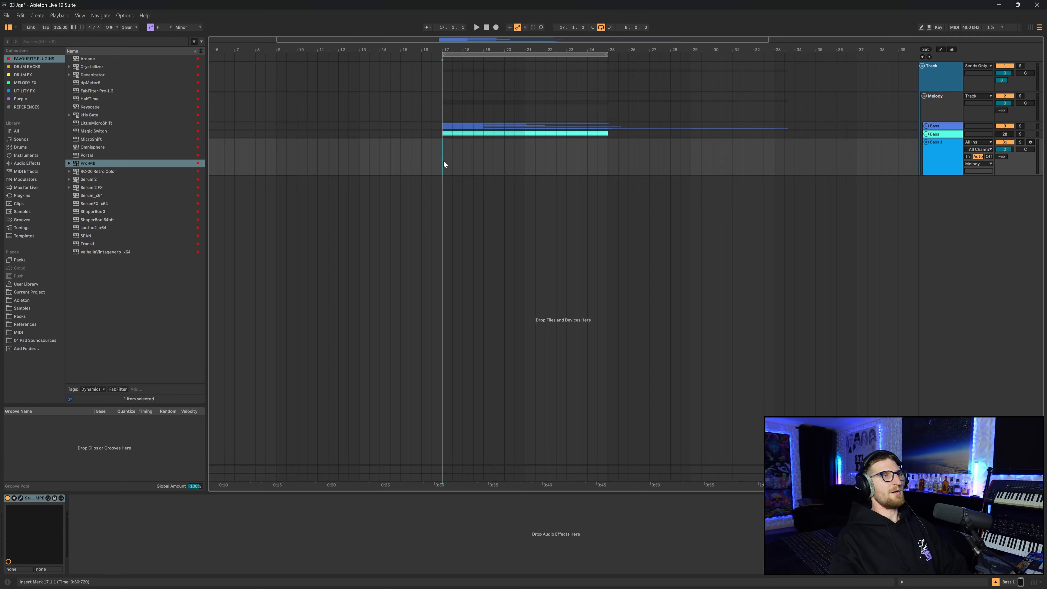
Step: Open the Serum 2 synth and enable its sub oscillator at octave -2
click(21, 498)
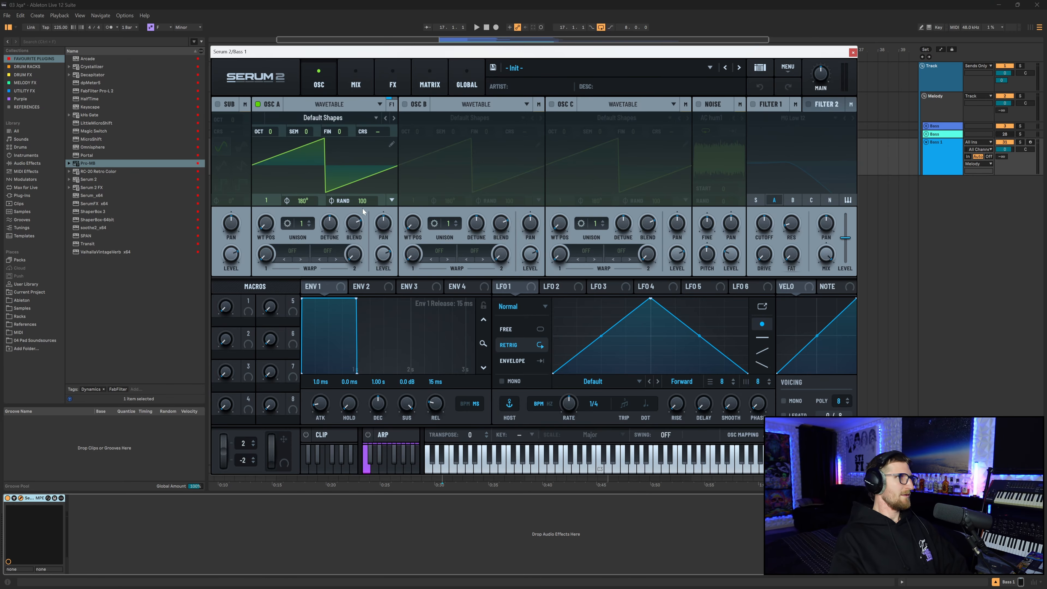
drag(532, 57, 535, 54)
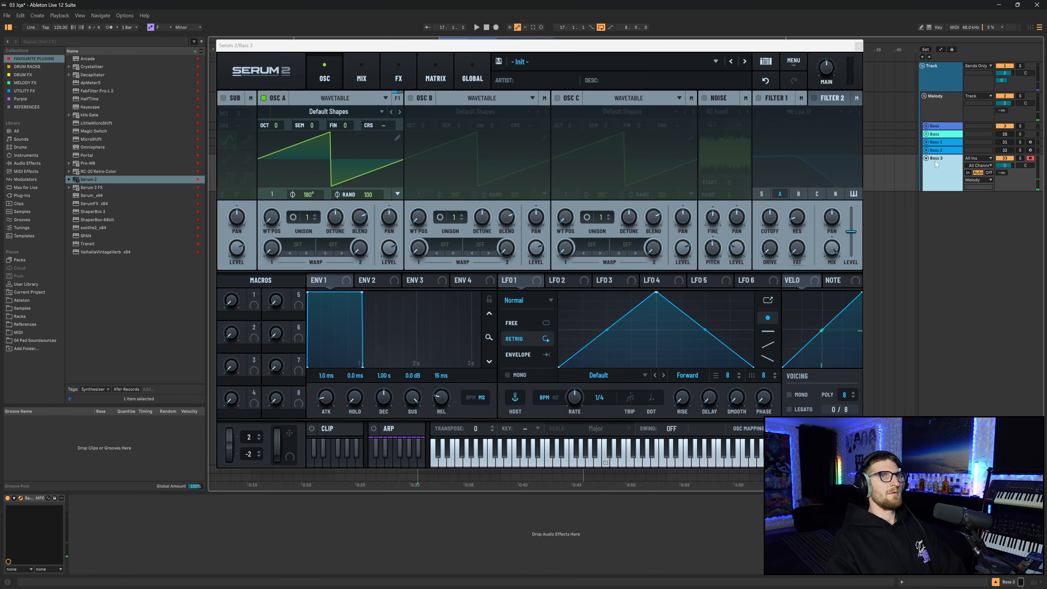
click(221, 98)
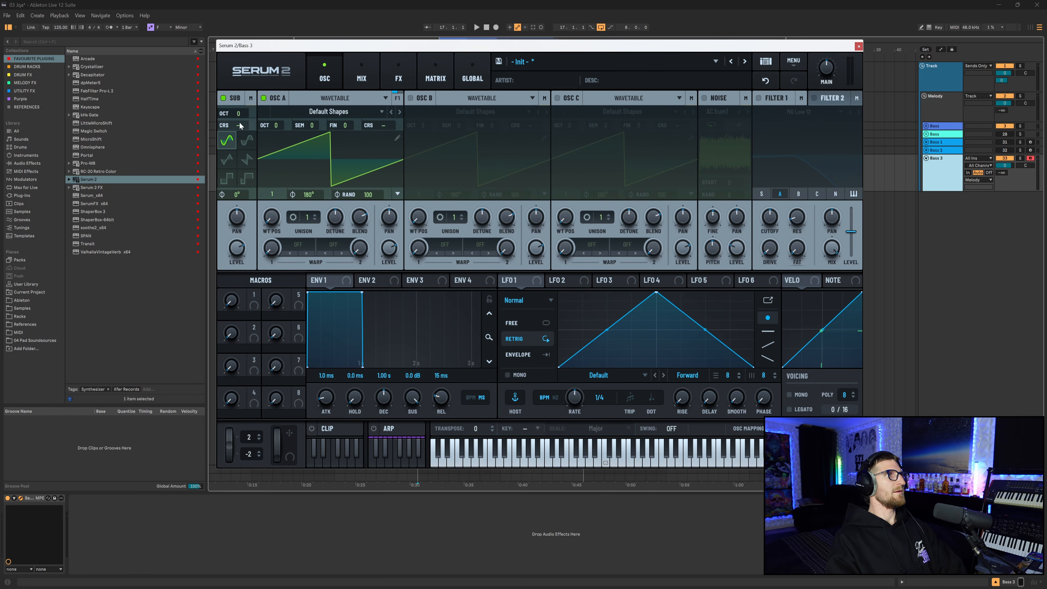
drag(241, 116, 241, 128)
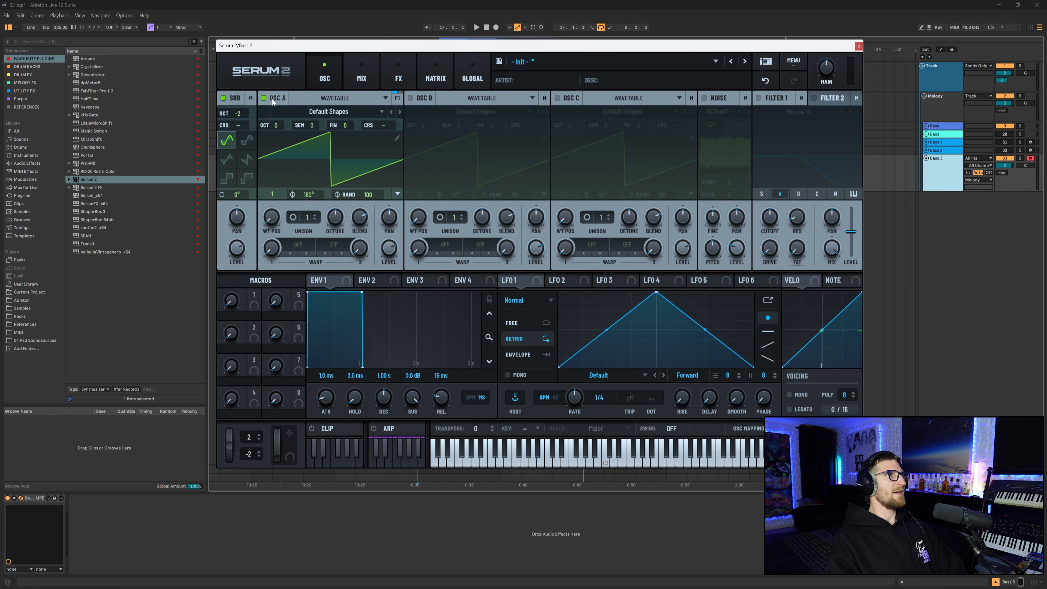
Step: Load the digital S2 wavetable Porta Waves into oscillator A at octave -2 and raise the sub oscillator's level
click(389, 111)
click(385, 111)
click(398, 111)
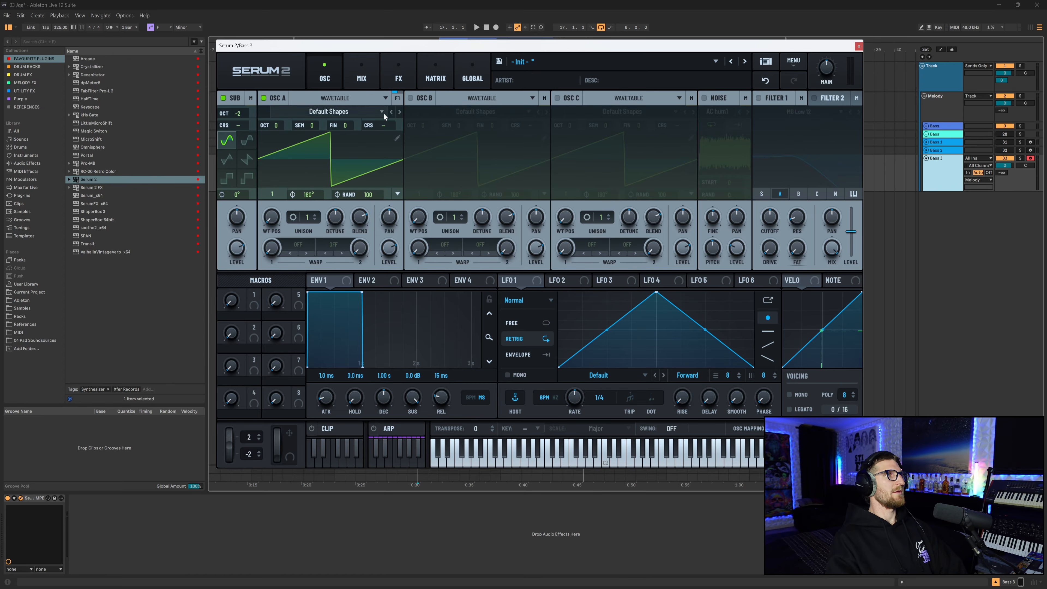
click(382, 112)
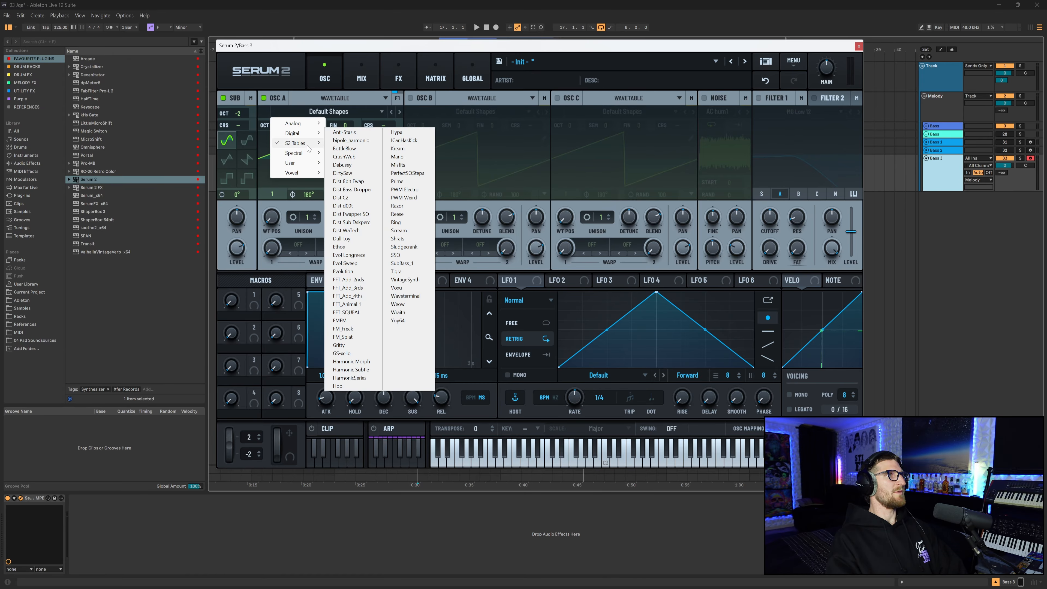
mouse_move(314, 146)
mouse_move(350, 153)
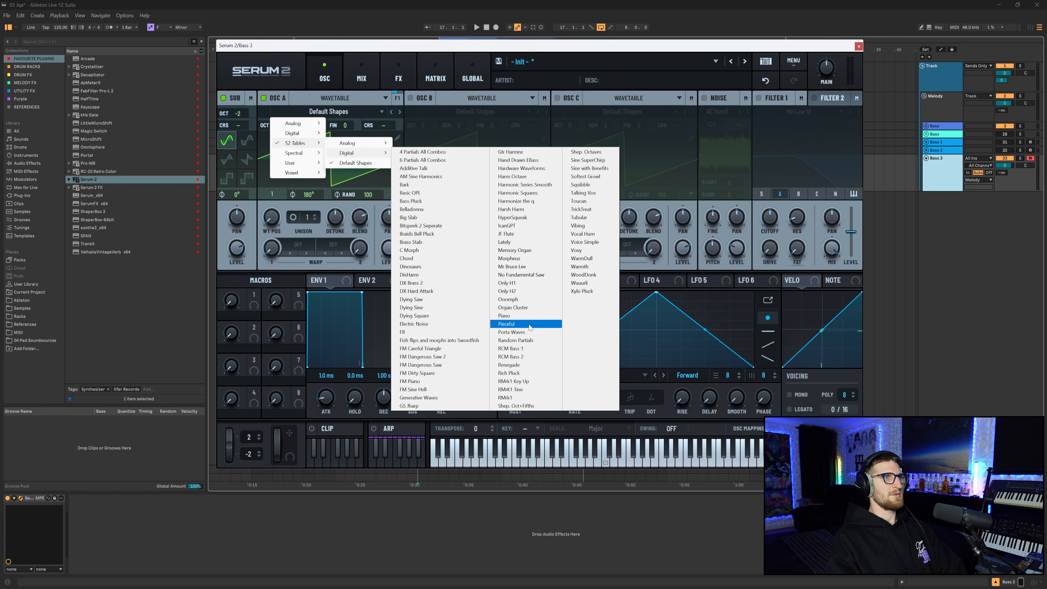
click(521, 336)
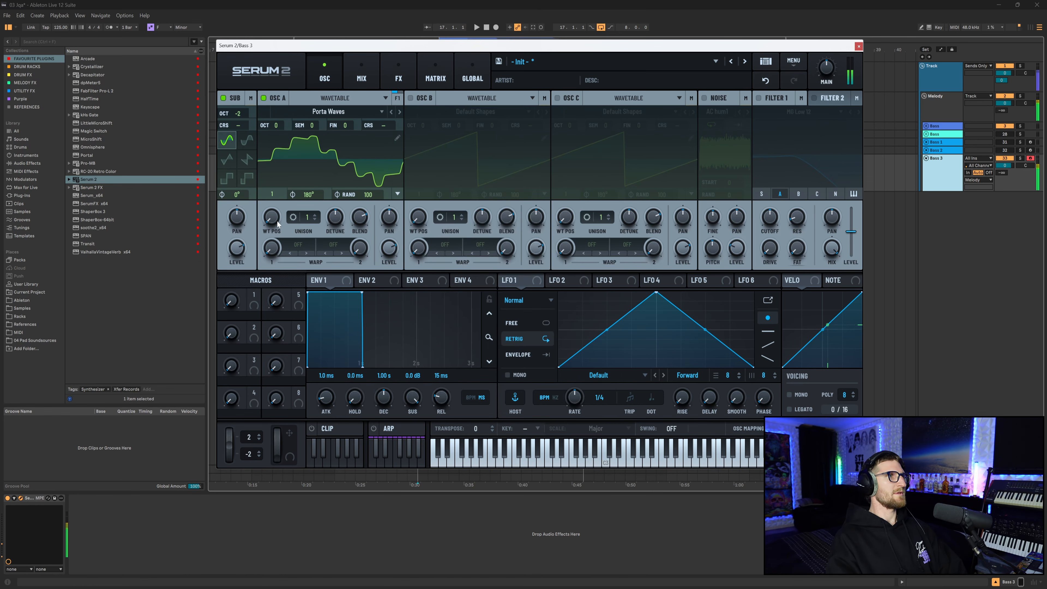
drag(276, 220, 274, 246)
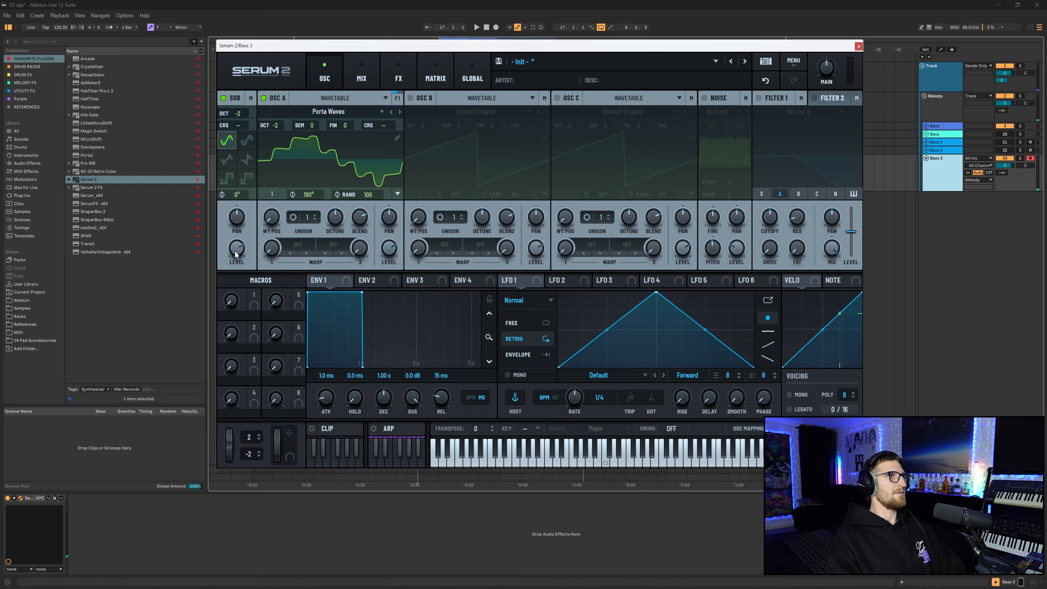
drag(235, 251, 236, 225)
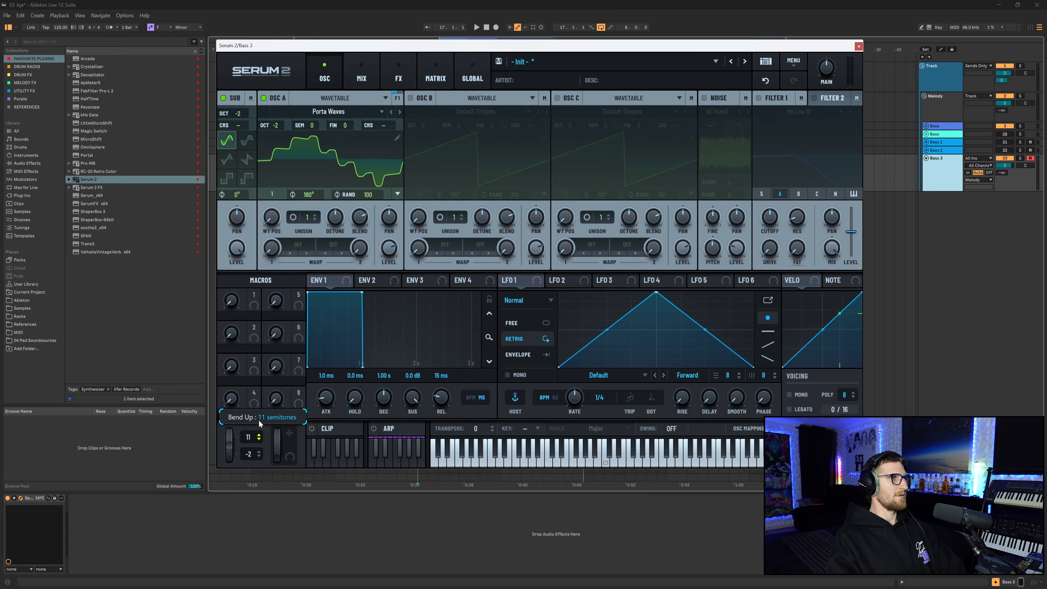
Step: Set the pitch bend range to 12 and -12 semitones, and shape mono-voiced Env 1 with -28.4 dB sustain, 253 ms release and a steeper decay curve
drag(250, 455, 249, 485)
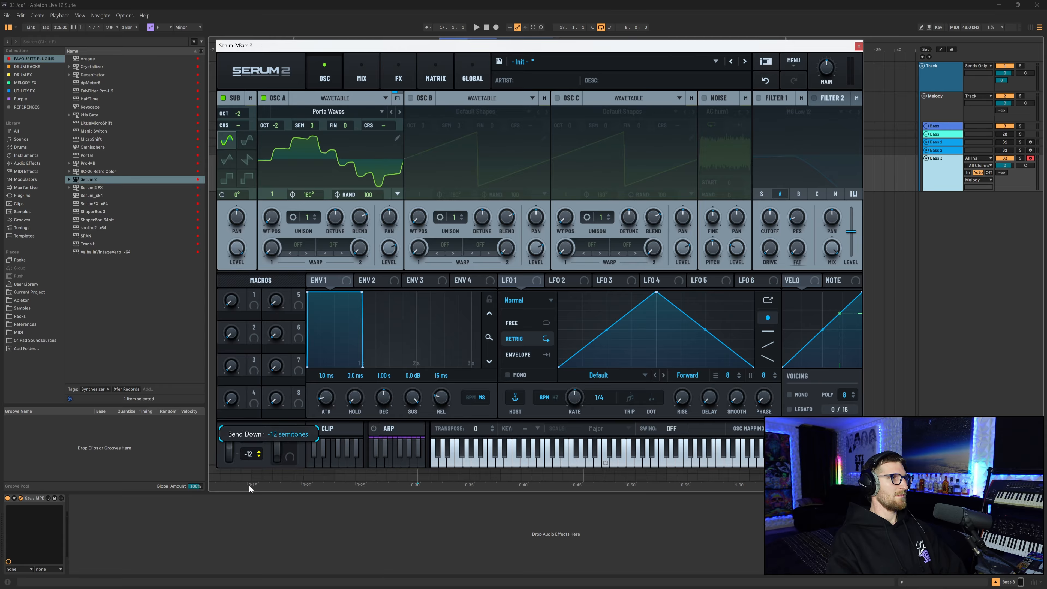
drag(445, 378, 413, 402)
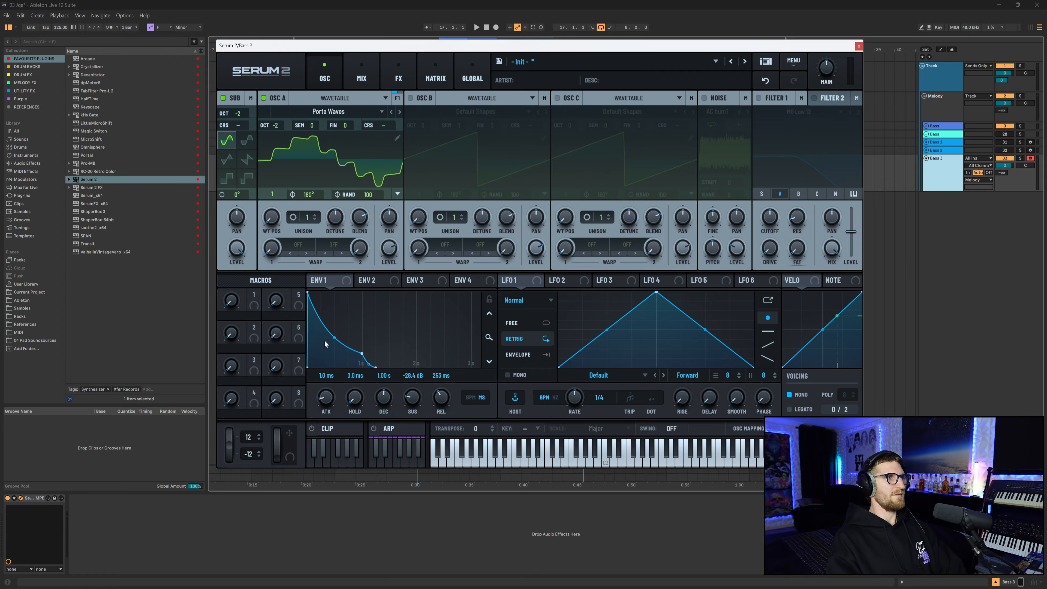
drag(334, 337, 336, 350)
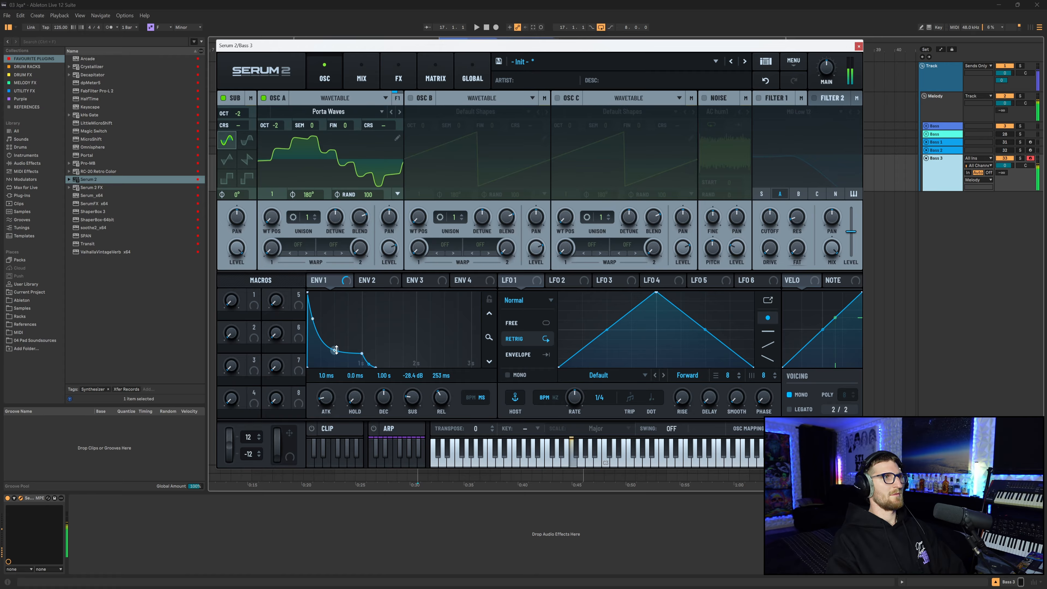
Step: Enable oscillator B and load the Basic OPL wavetable from the digital S2 tables
click(410, 98)
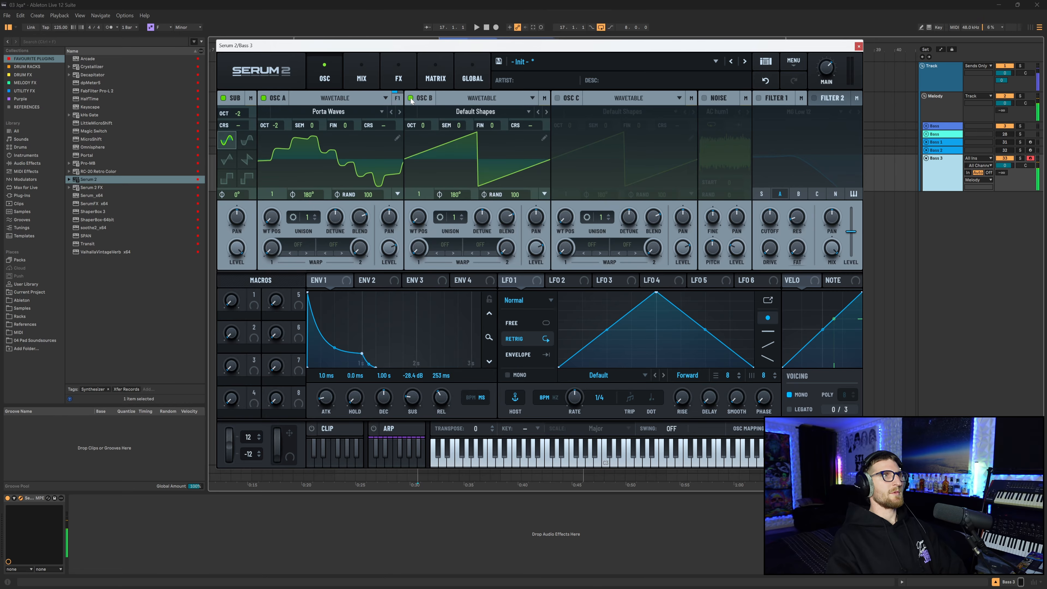
click(516, 110)
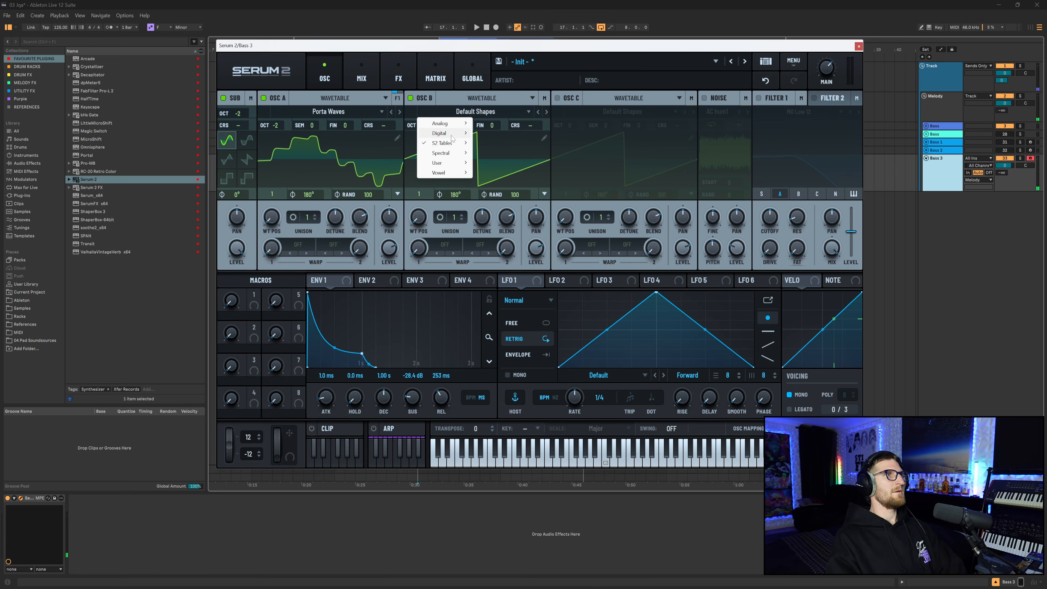
mouse_move(451, 136)
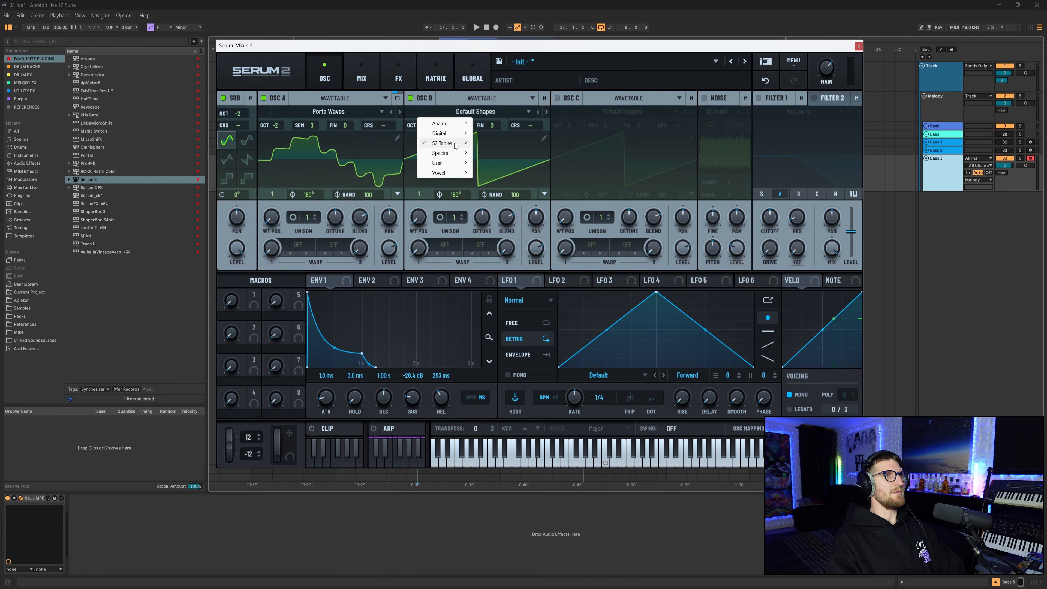
mouse_move(498, 153)
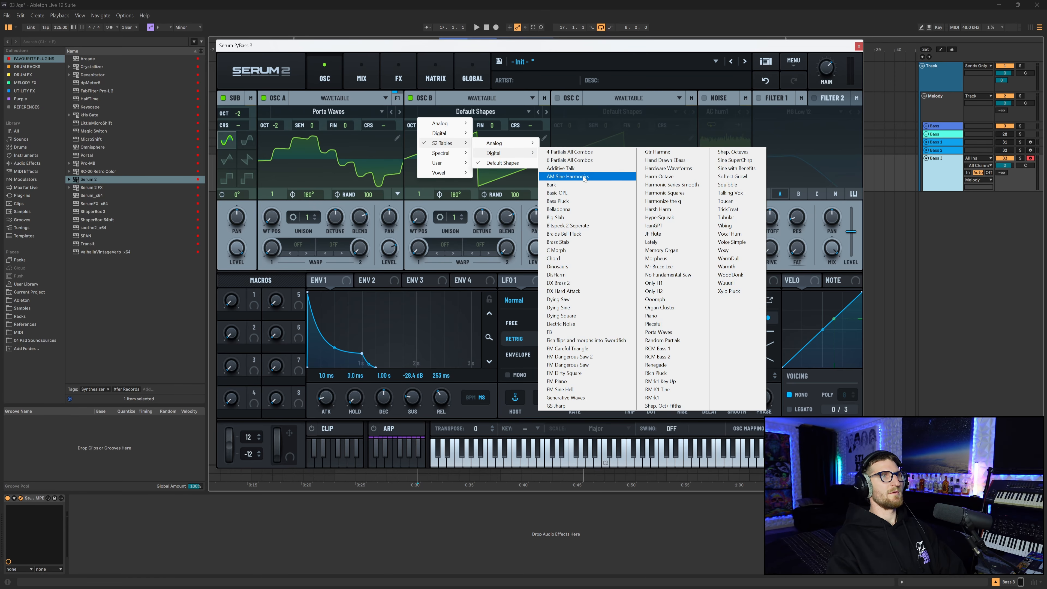
click(576, 197)
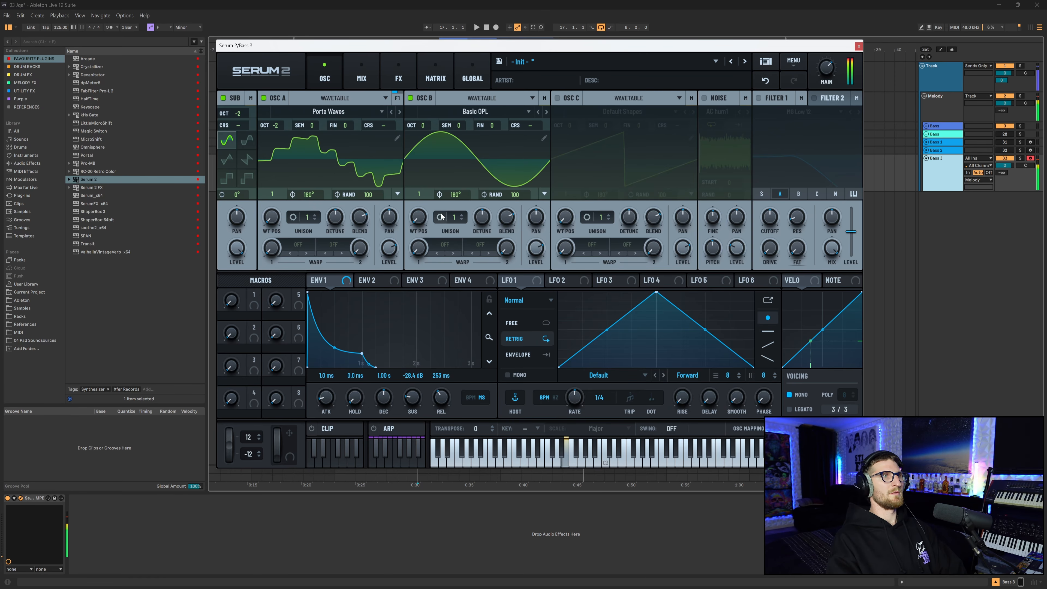
Step: Switch oscillator B to the Only H1 wavetable at position 1 and octave -2, and set random phase to 0 on oscillators A and B
drag(418, 217, 428, 194)
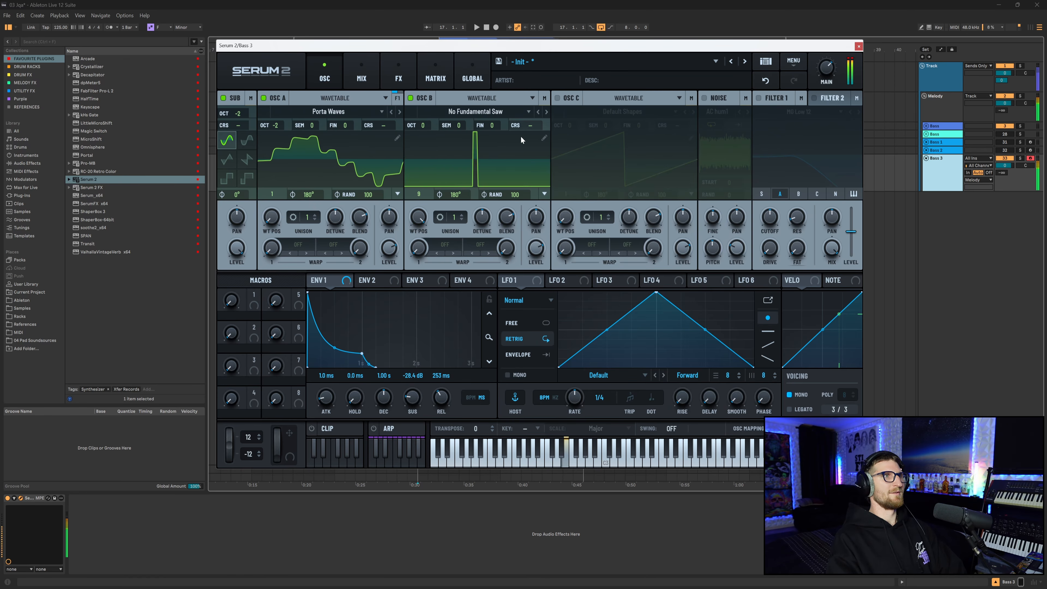
drag(416, 219, 418, 284)
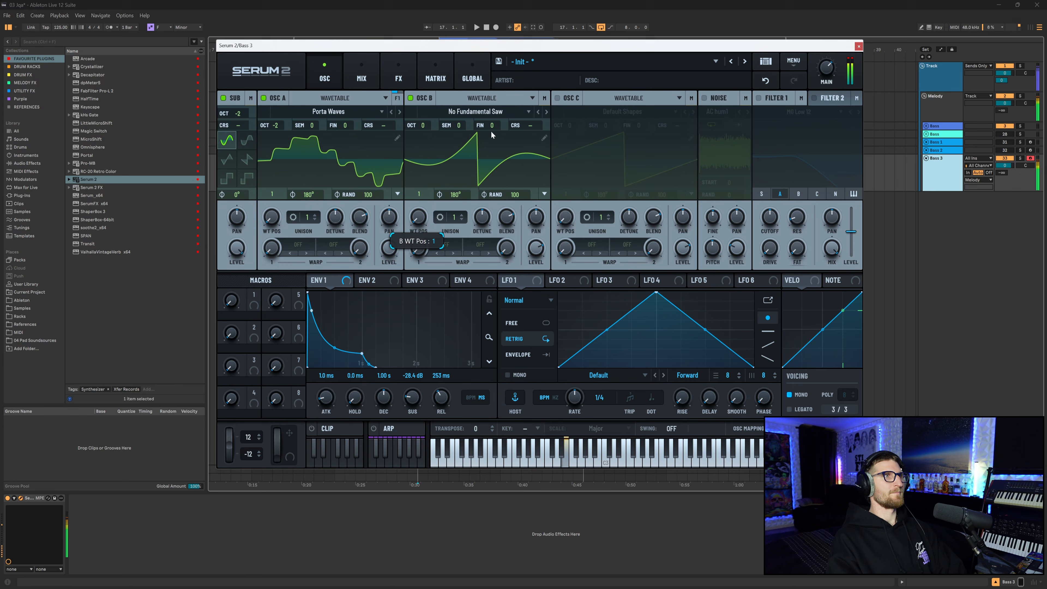
click(547, 113)
drag(419, 194, 425, 236)
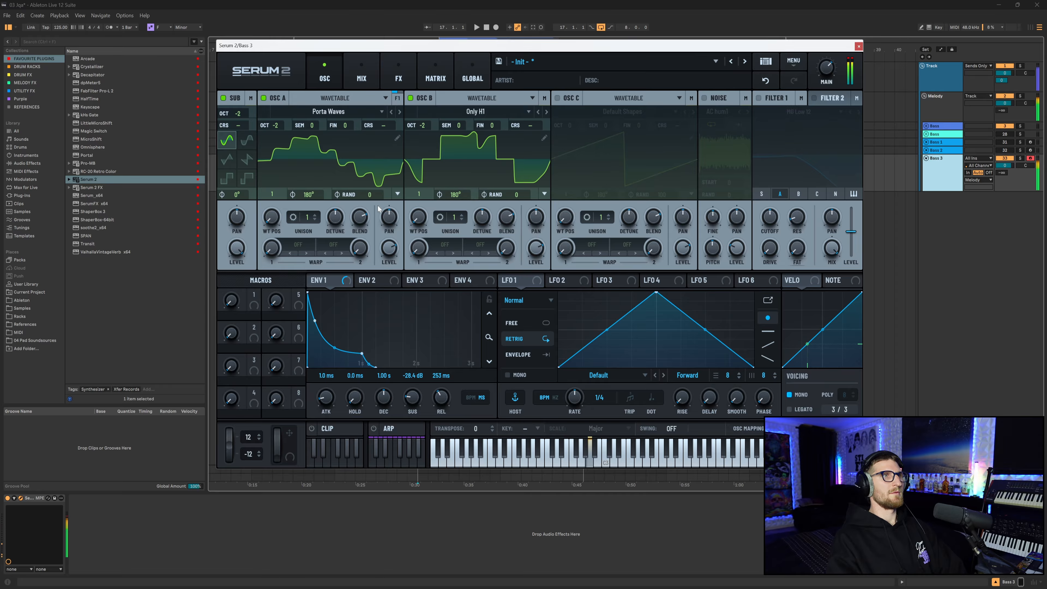
Step: Enable oscillator C with the analog Jno wavetable at position 4, octave -2 and random phase 0, comparing the sound with and without it
click(556, 99)
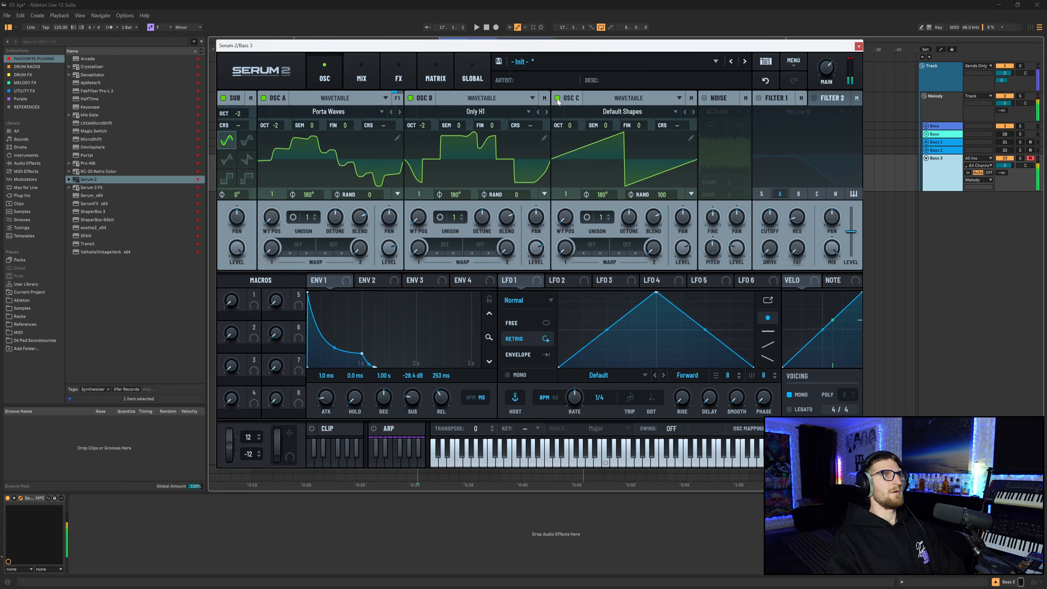
click(567, 98)
click(571, 97)
click(570, 110)
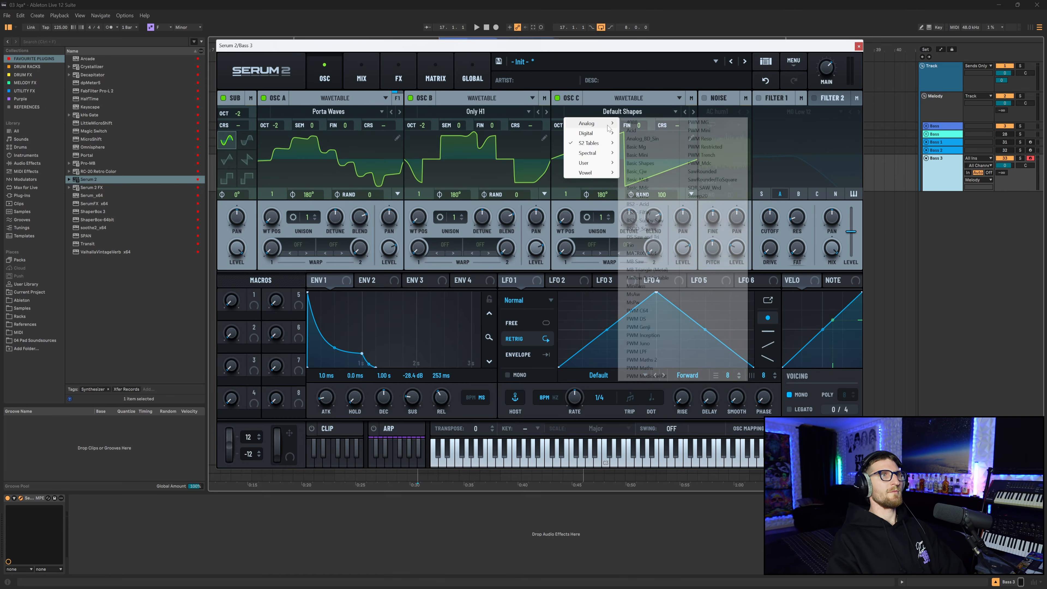
click(632, 244)
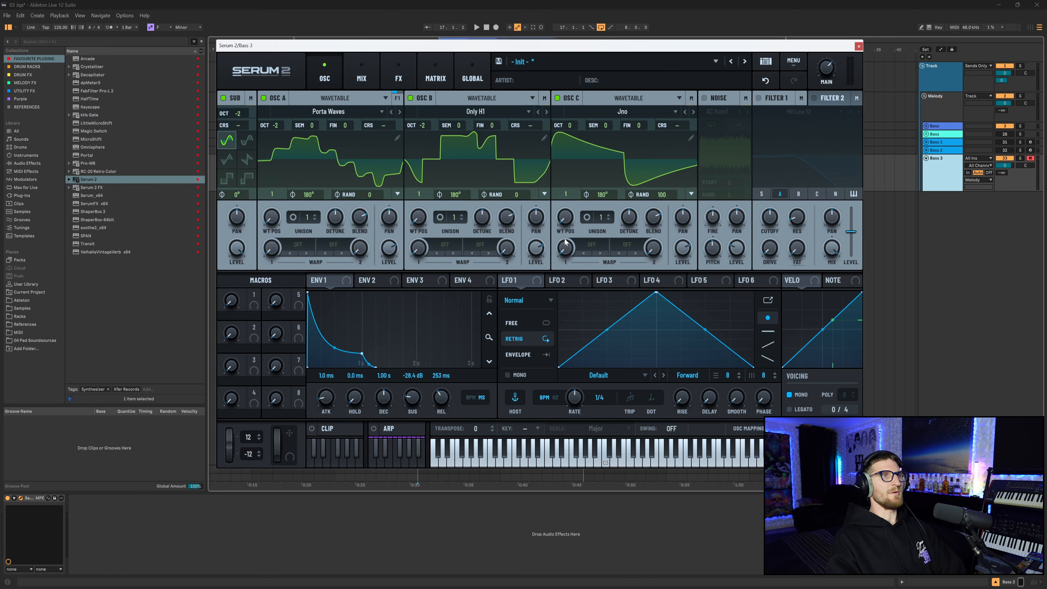
double_click(672, 194)
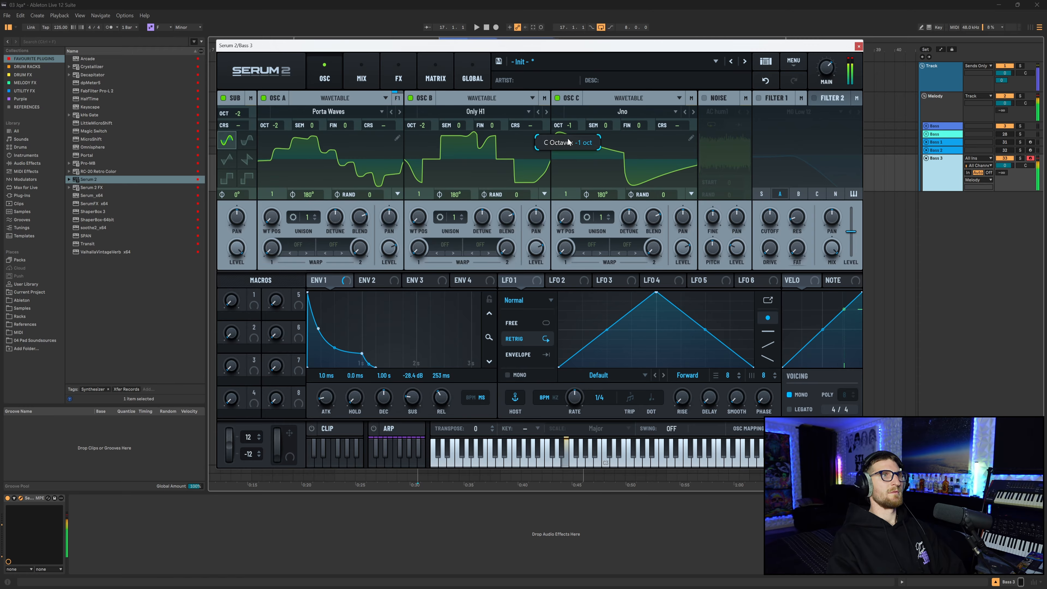
drag(566, 216, 568, 173)
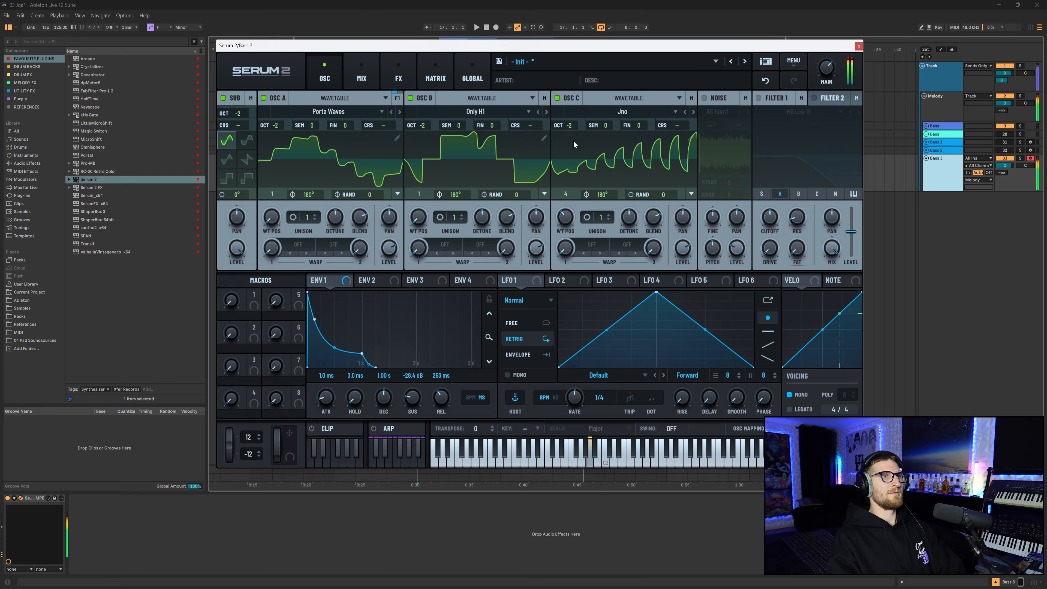
click(558, 99)
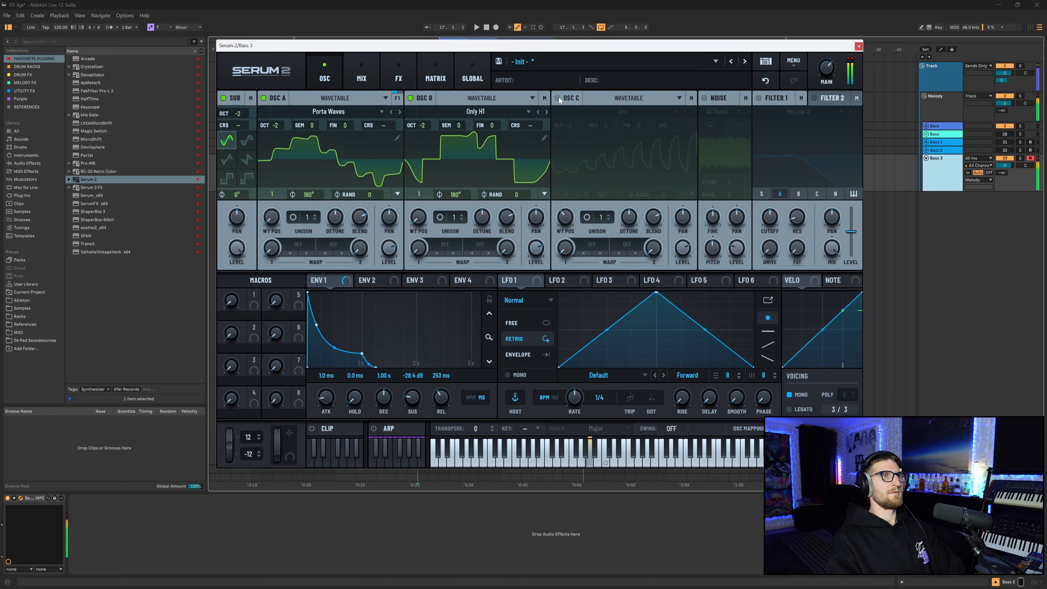
click(558, 98)
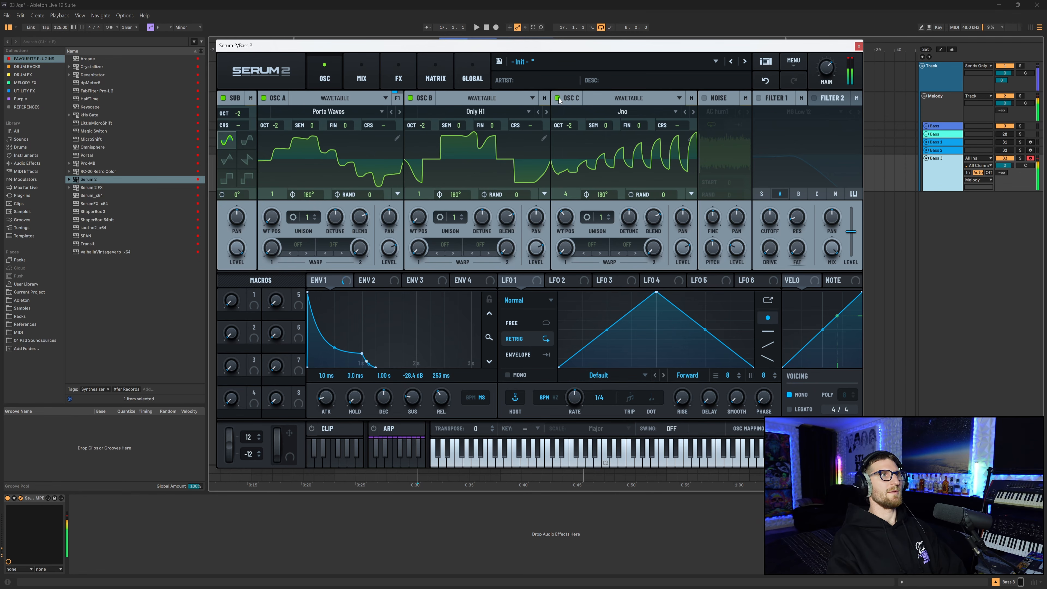
Step: Save the preset as 26 Blue in the 01 subfolder of 03 Short Bass
click(498, 61)
click(310, 131)
double_click(310, 131)
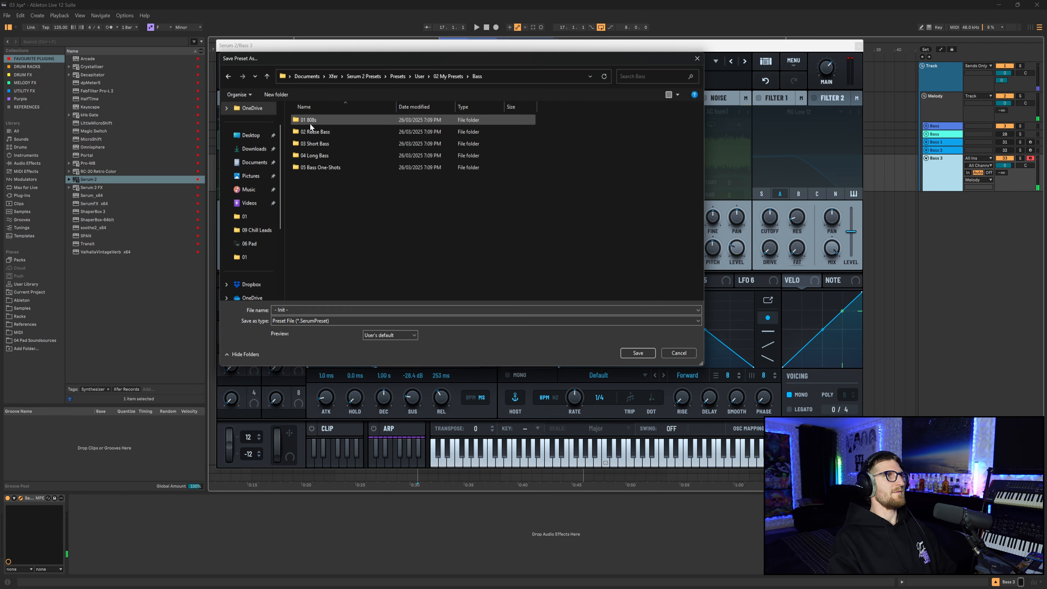
double_click(317, 143)
click(310, 119)
double_click(310, 119)
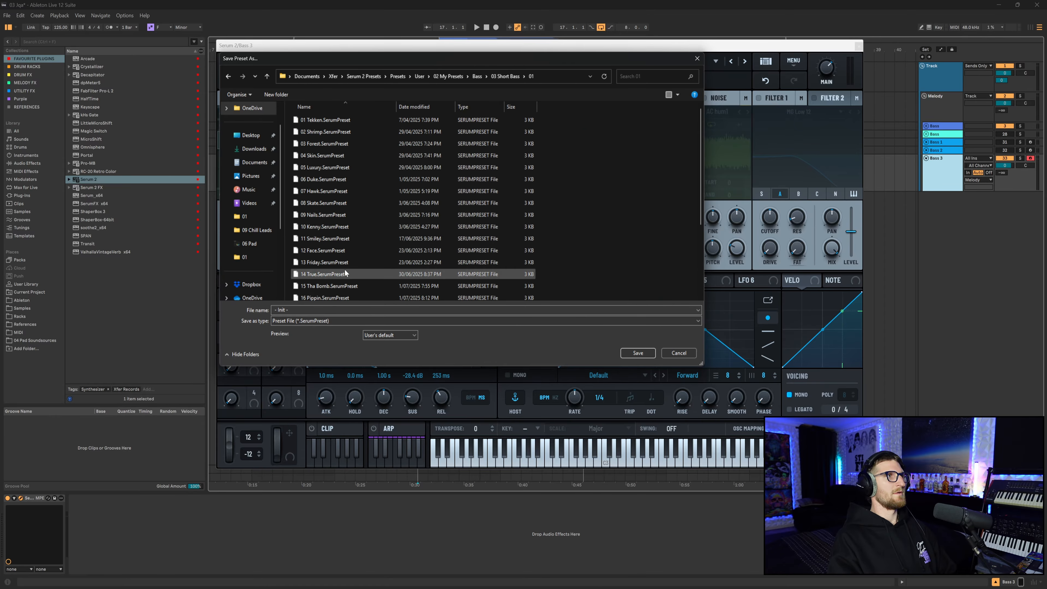
click(697, 58)
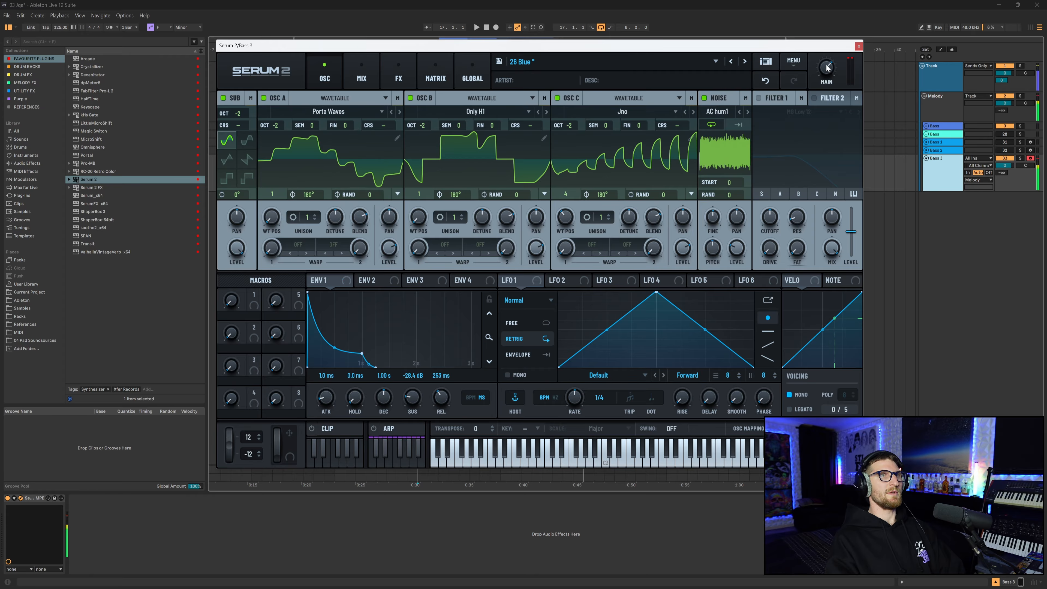
Step: Enable filter 1 with MG Low 12 and modulate its cutoff with Env 2, using a copy of Env 1's shape
click(759, 99)
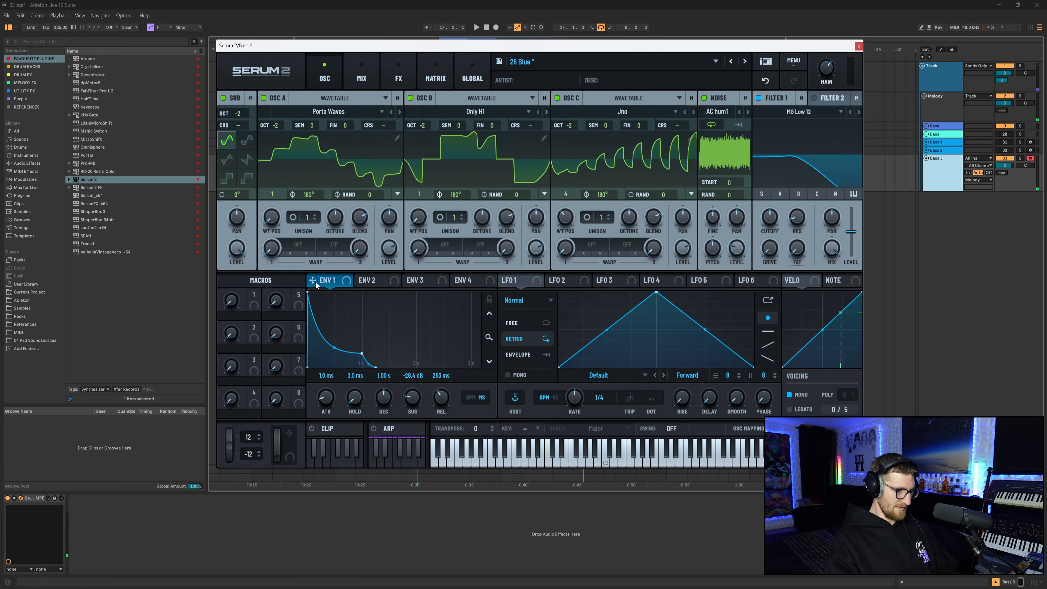
click(371, 283)
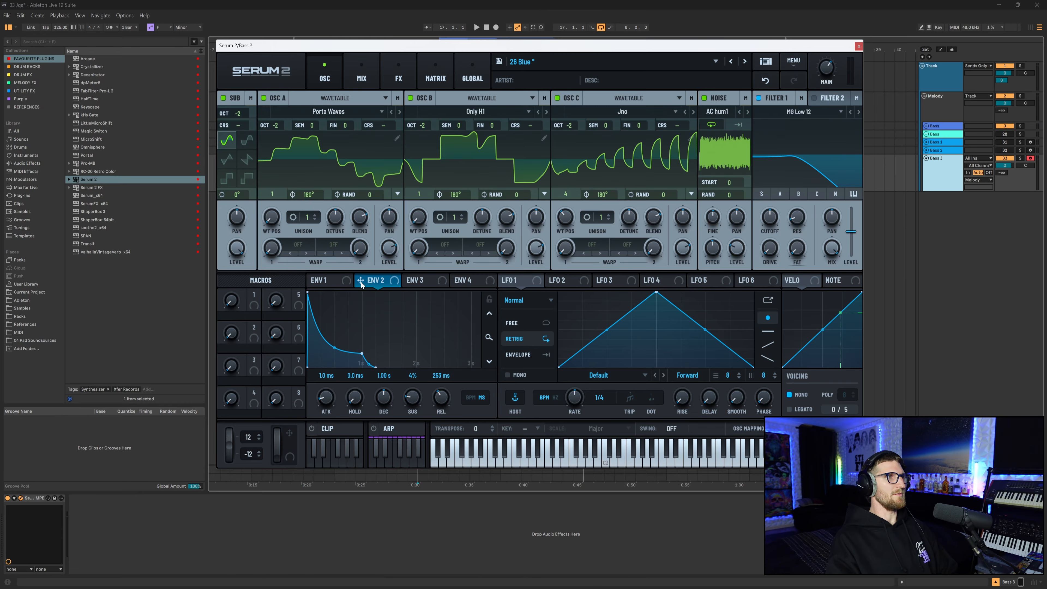
drag(361, 284, 763, 206)
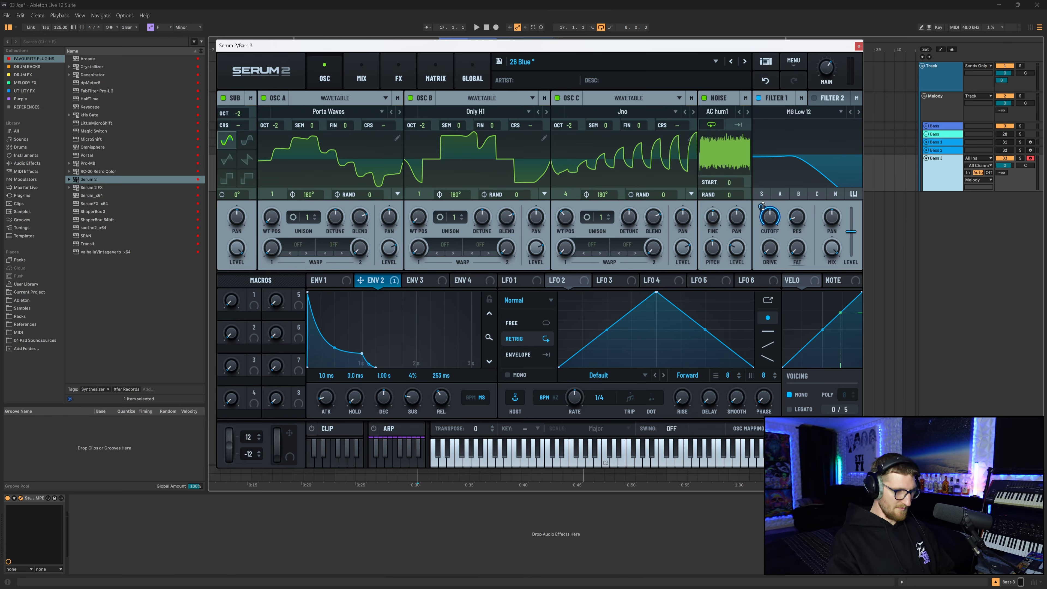
right_click(762, 206)
click(780, 221)
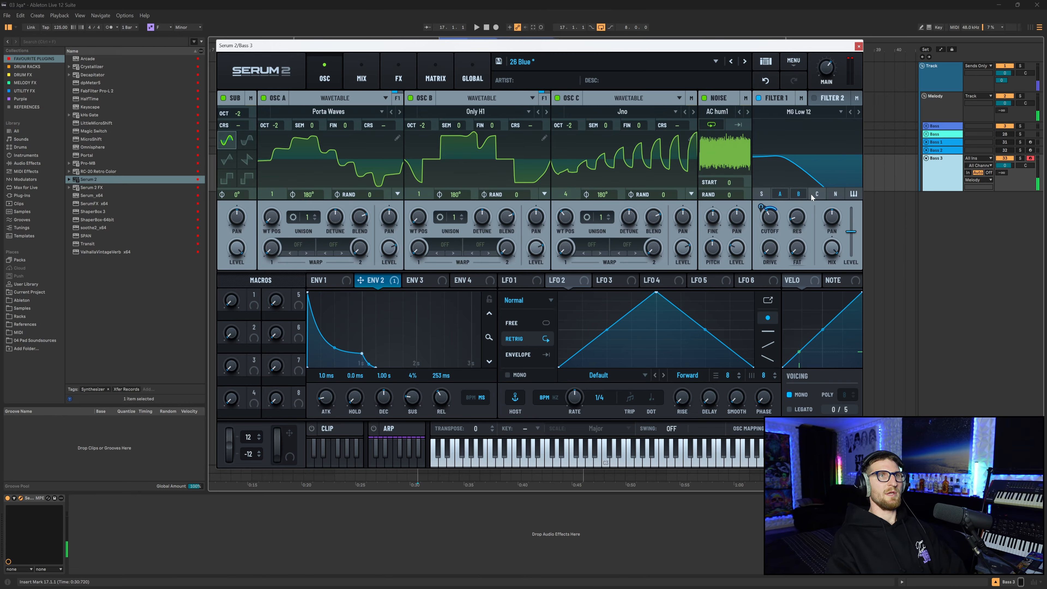
Step: Route oscillator C into filter 1, and add a compressor with the factory MB OTT preset to the main effects chain
click(812, 194)
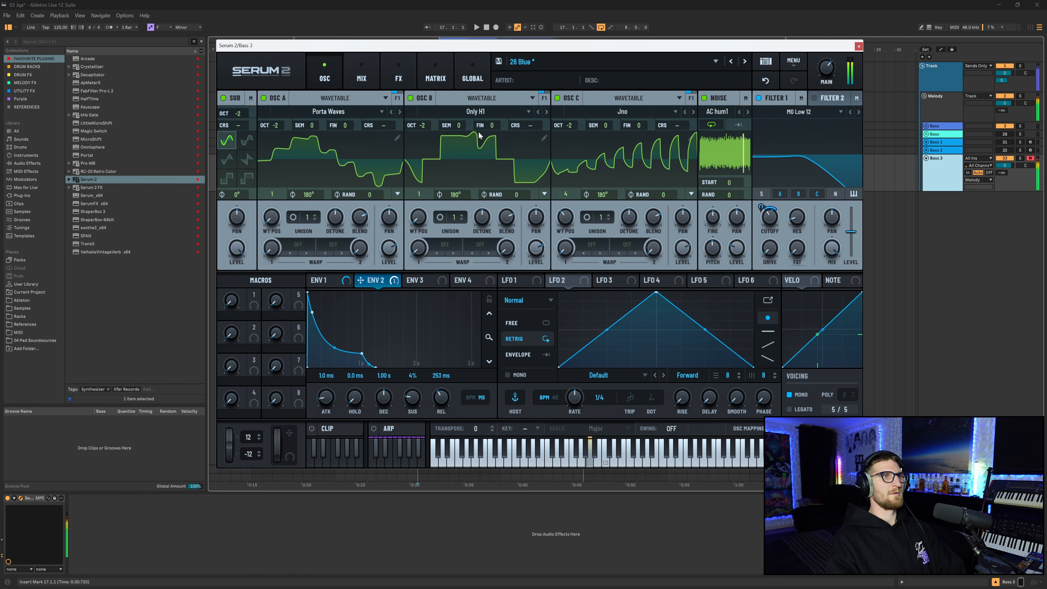
click(394, 78)
click(231, 118)
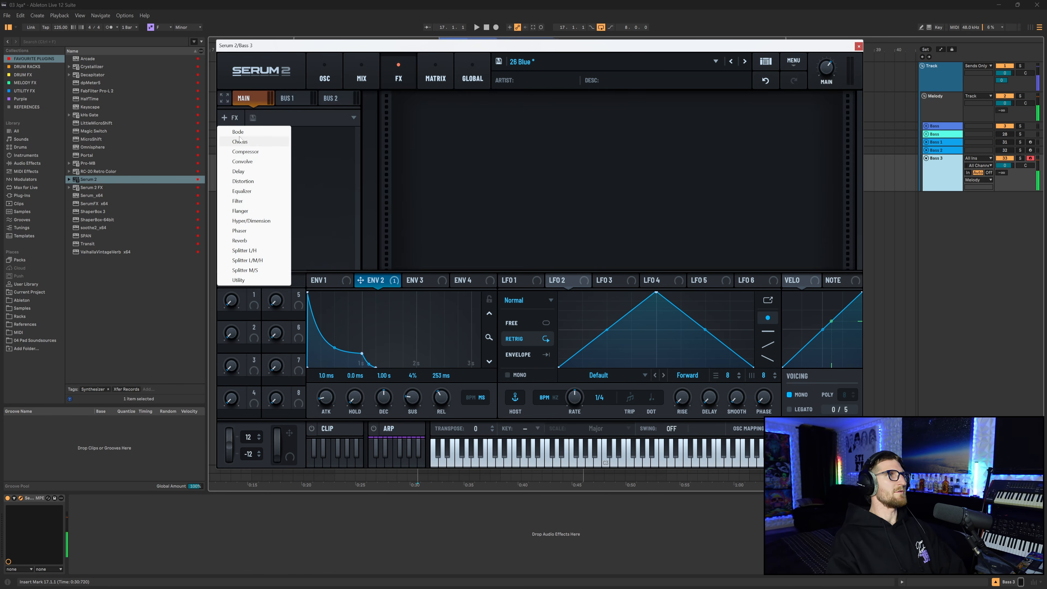
click(254, 152)
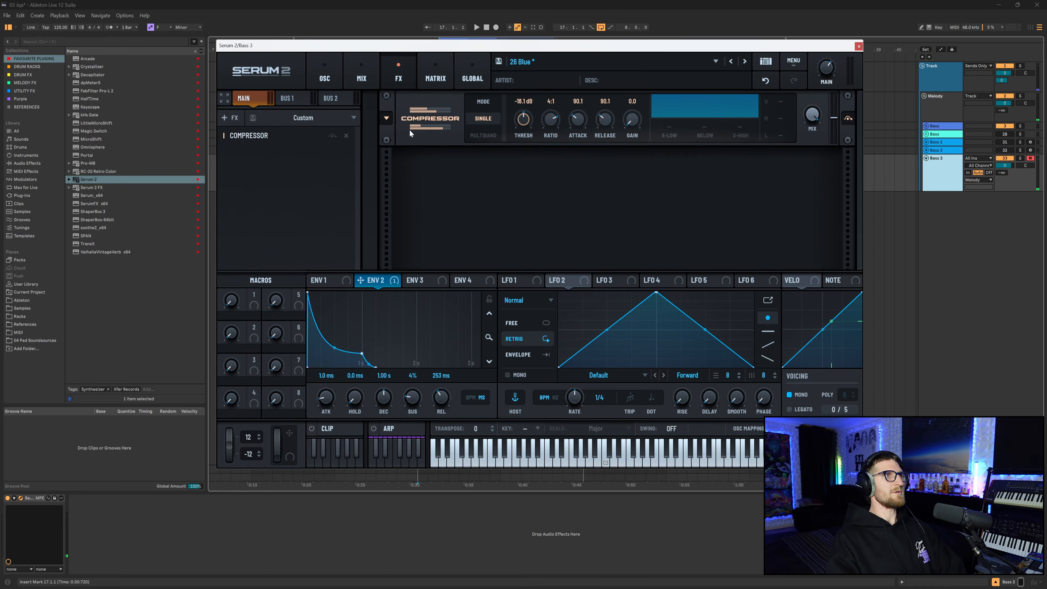
click(386, 120)
mouse_move(420, 116)
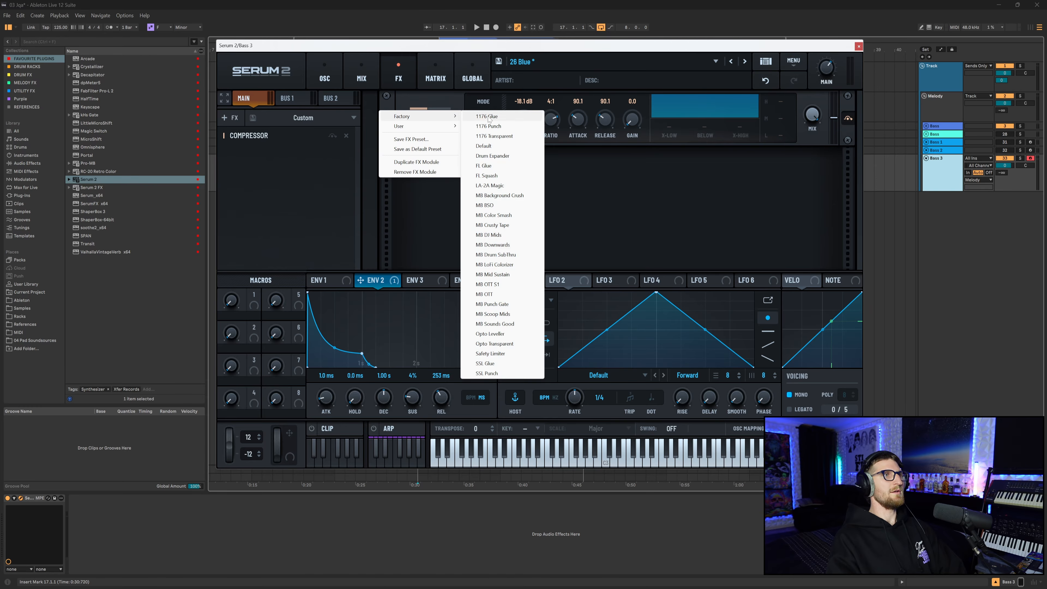
click(485, 294)
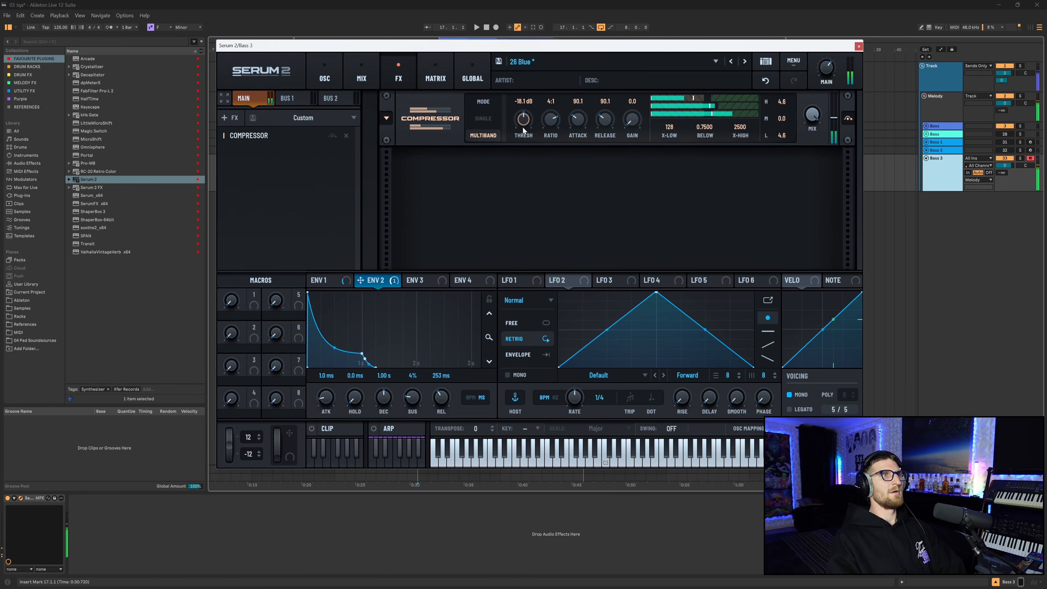
Step: Set the multiband compressor's threshold to -16.5 dB, release to 1000, gain to 8.9 and mix to 55%
drag(604, 122, 635, 113)
drag(525, 117, 526, 120)
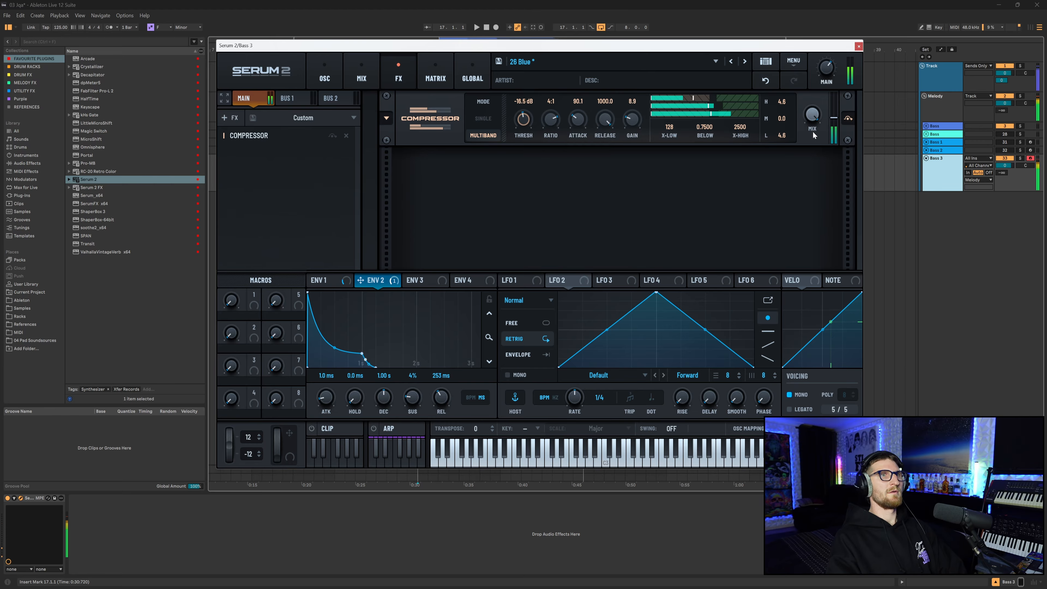
drag(813, 117, 806, 163)
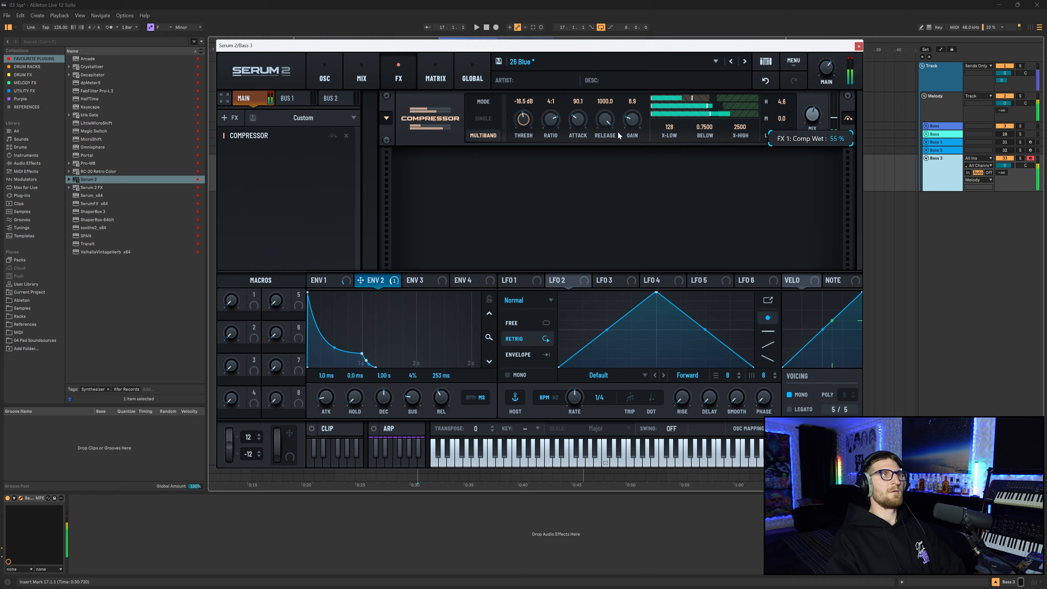
Step: Add a Tube distortion after the compressor in the main effects chain and set its drive to 51%
click(229, 118)
click(273, 167)
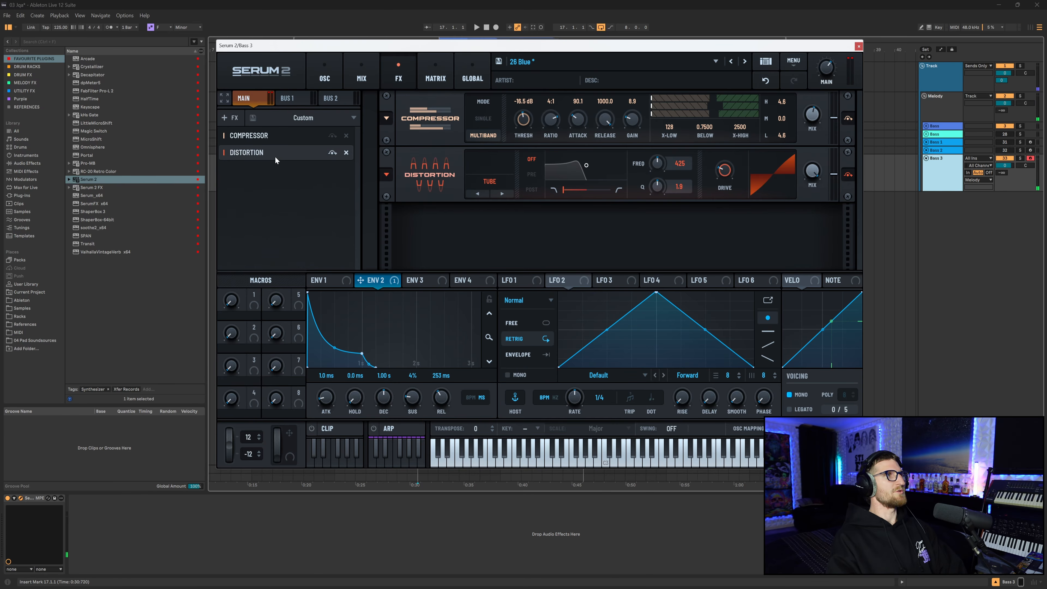
drag(722, 183, 722, 168)
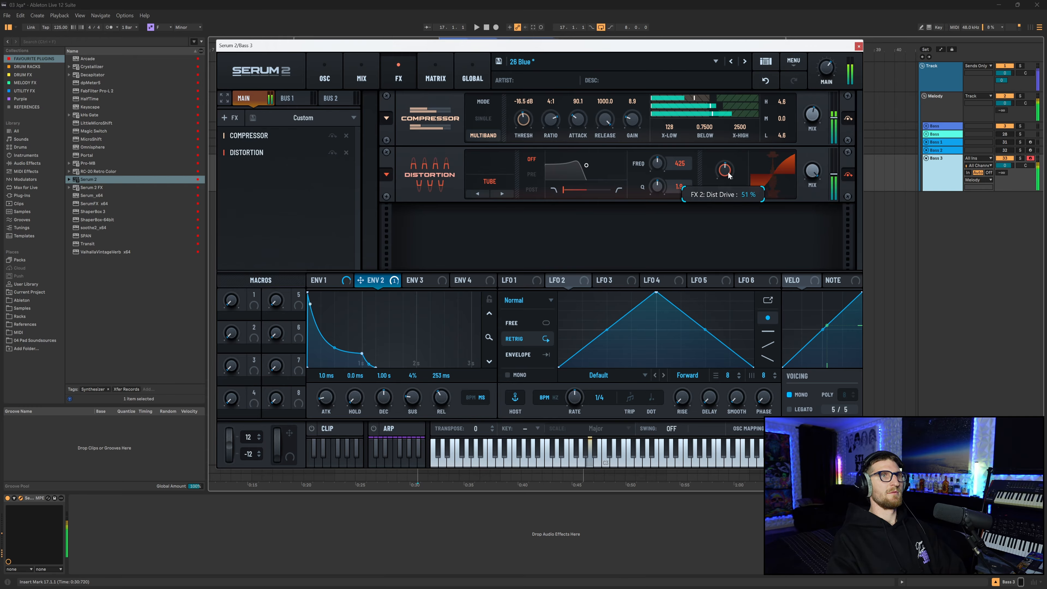
click(323, 79)
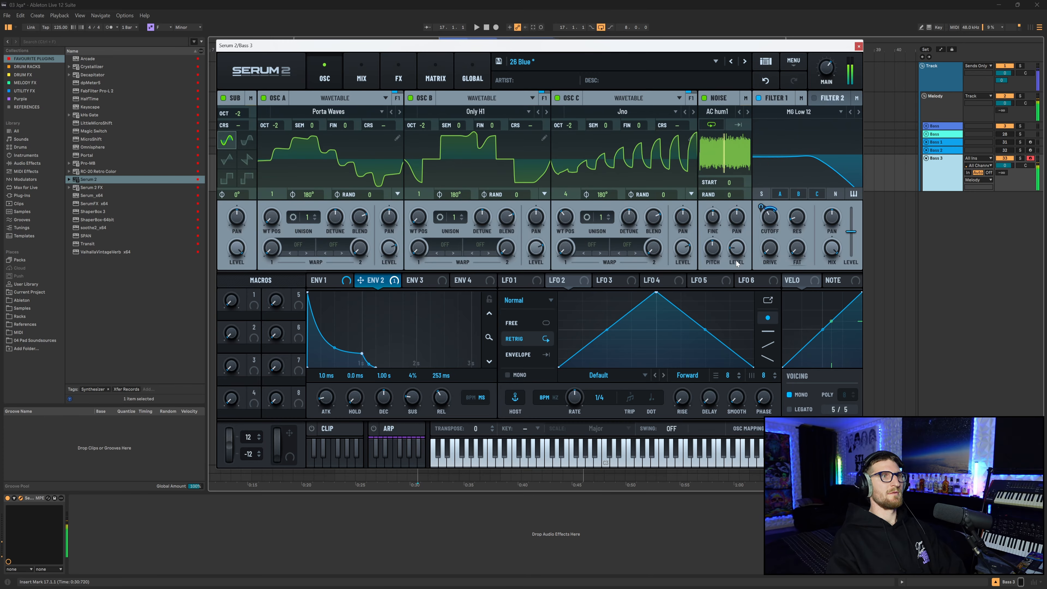
click(395, 79)
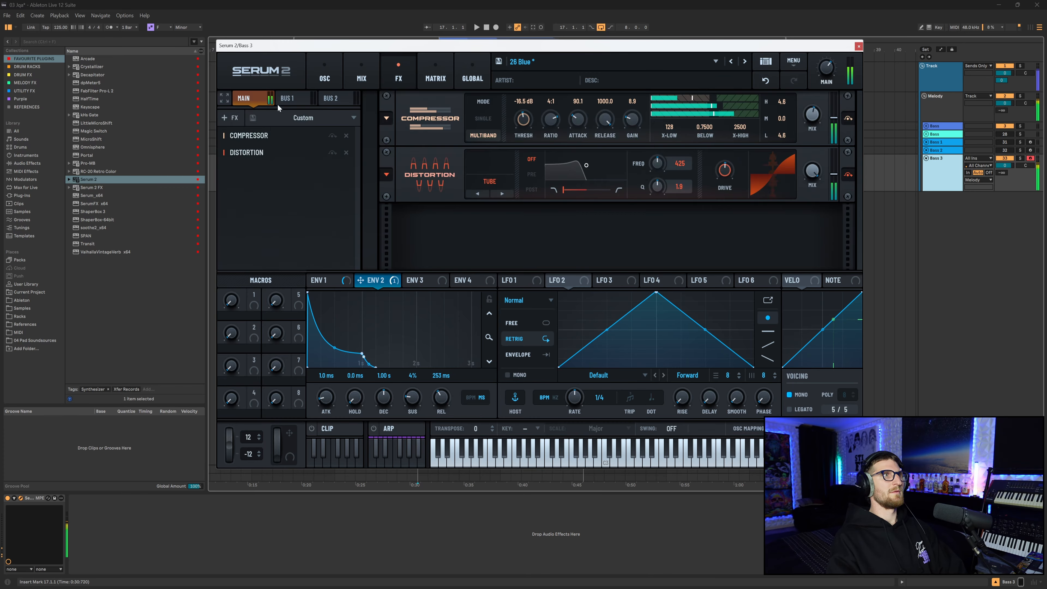
Step: Add a filter effect after the distortion, modulate its cutoff with Env 2 and adjust the cutoff to about 656 Hz
click(229, 117)
click(259, 201)
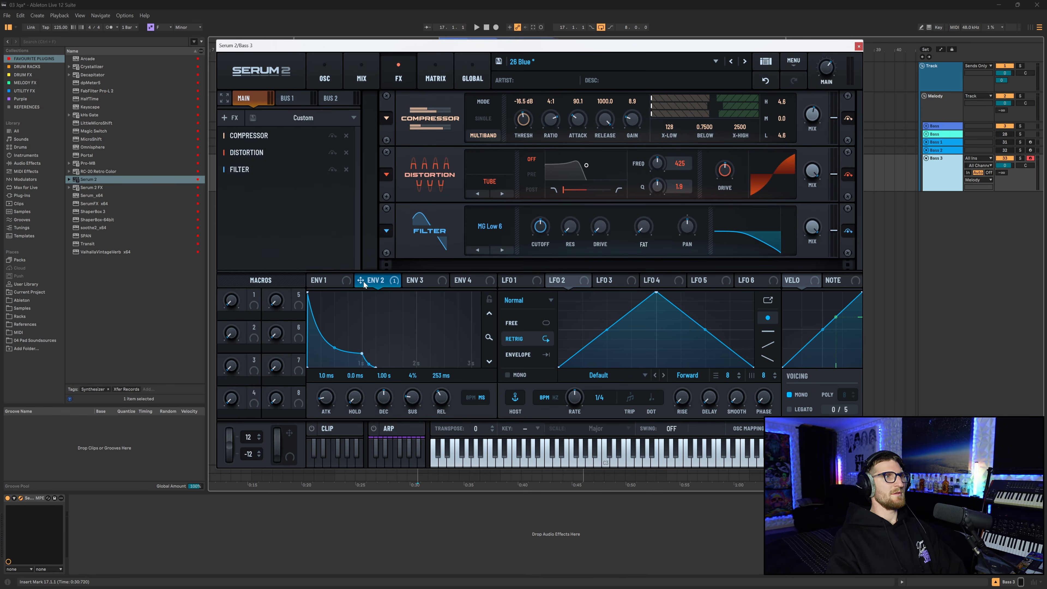
drag(363, 283, 537, 221)
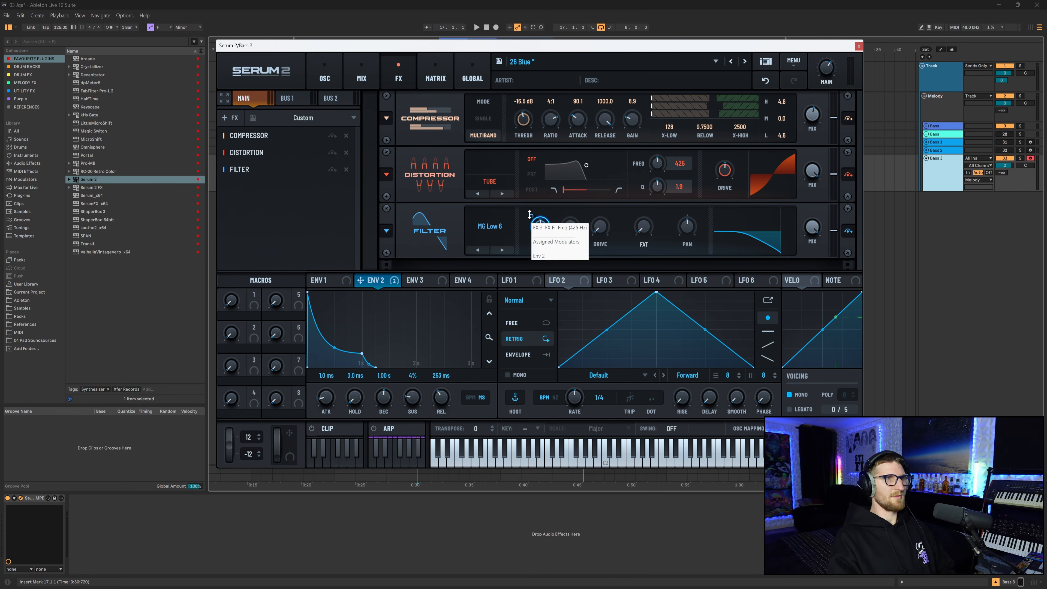
drag(543, 235, 616, 249)
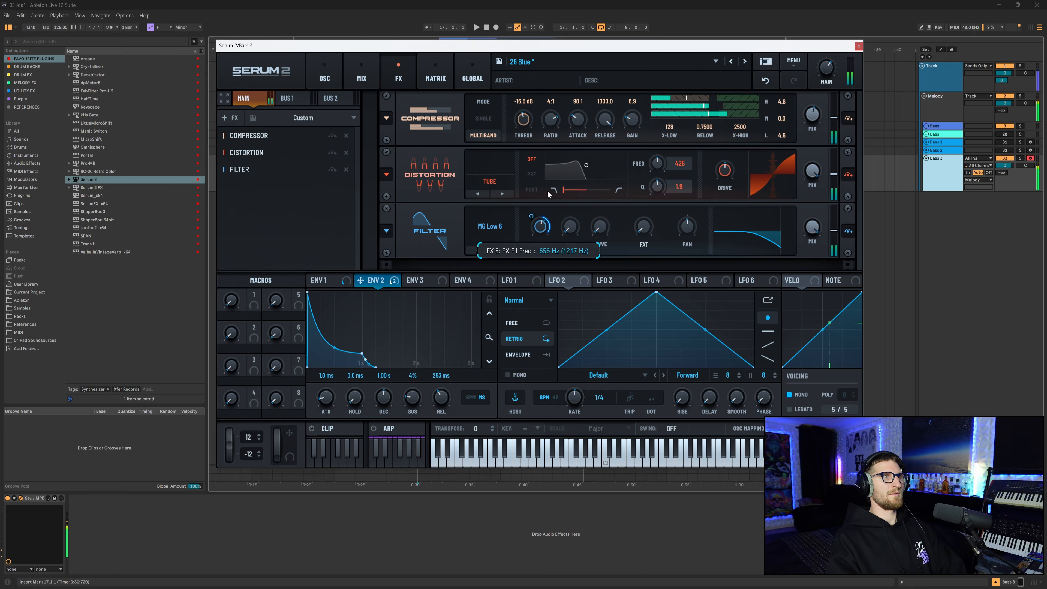
Step: Switch the effects filter to MG Low 24, lower its cutoff to about 69 Hz and adjust its resonance
click(502, 249)
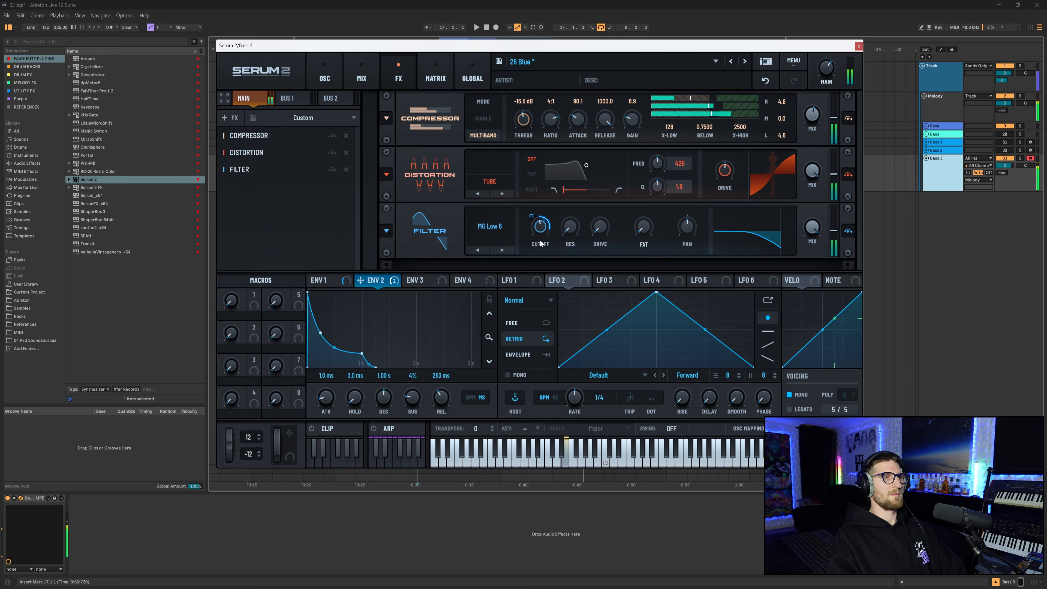
click(502, 249)
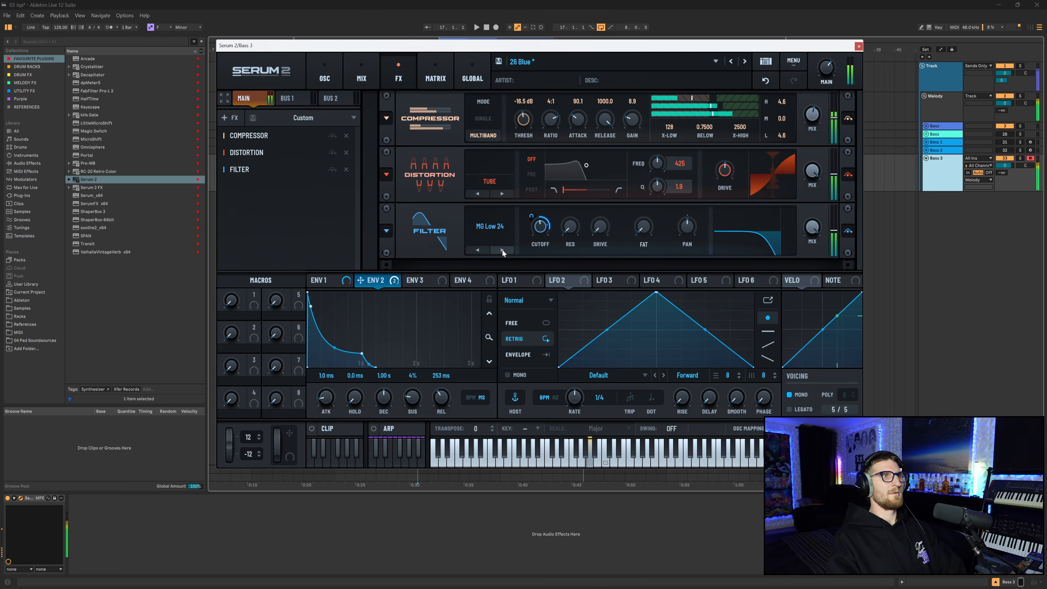
mouse_move(536, 235)
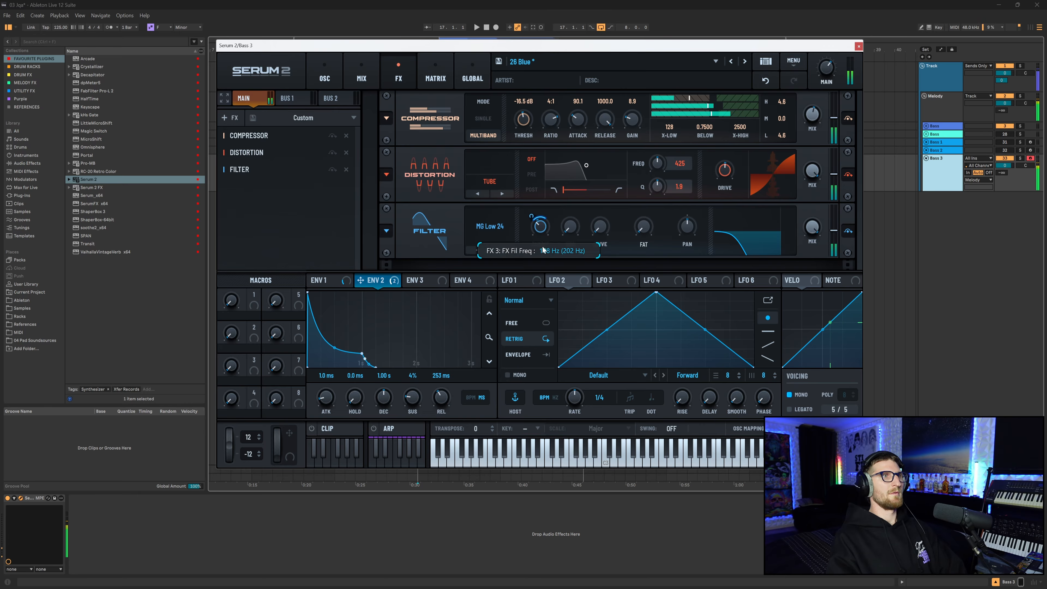
mouse_move(571, 228)
drag(570, 228, 604, 212)
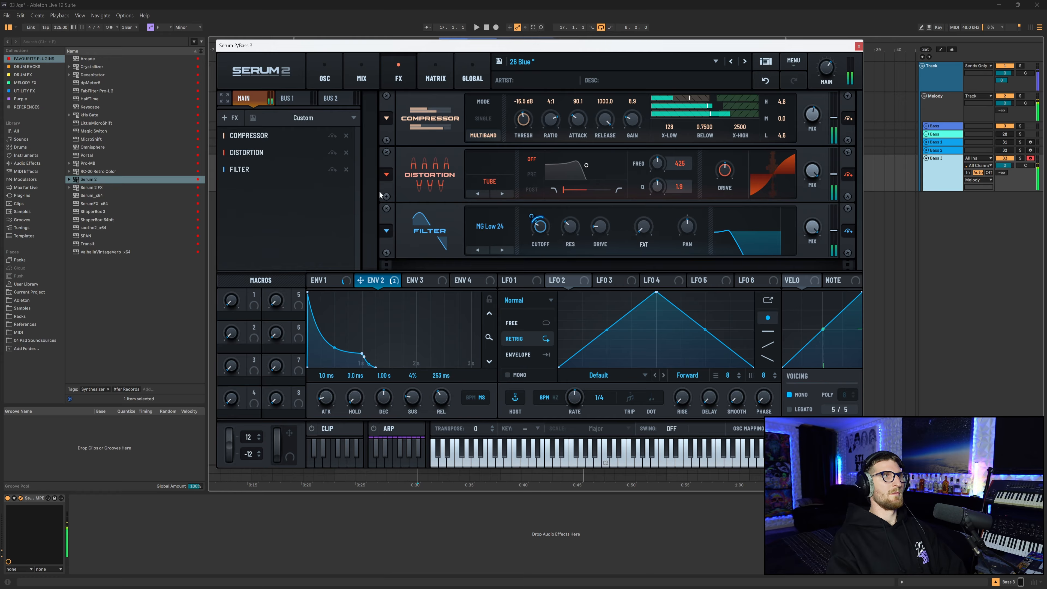
Step: Add a second, single-band compressor after the effects filter and set its gain to 5.2 dB
click(233, 118)
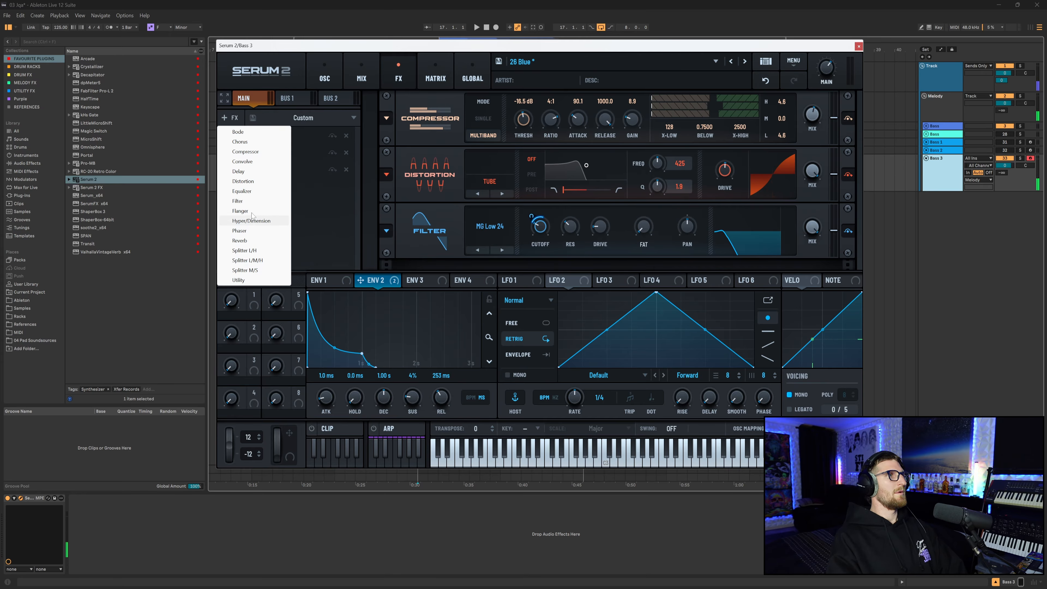
click(246, 151)
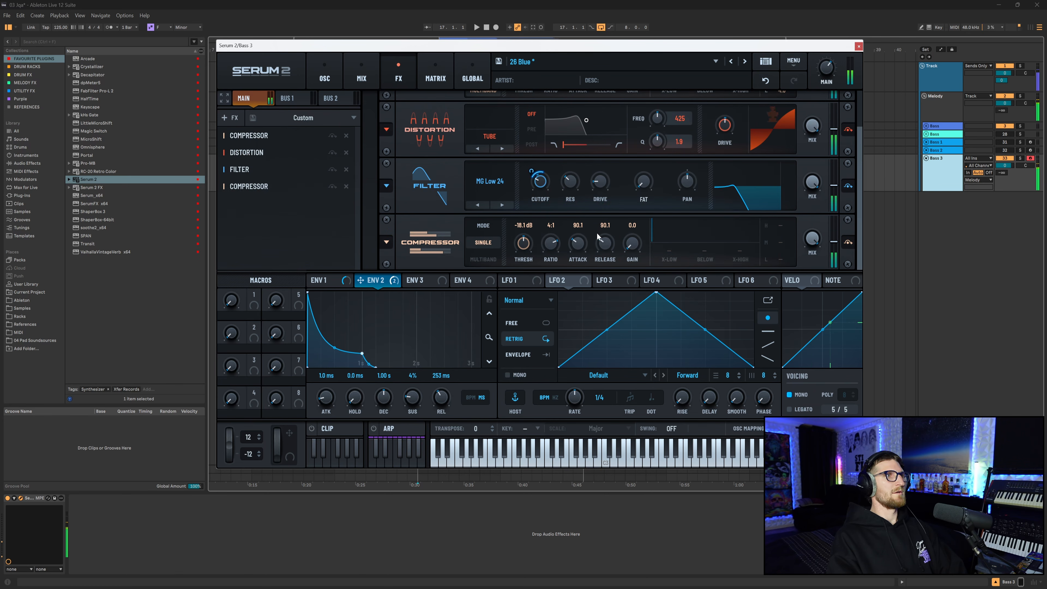
drag(637, 231, 637, 250)
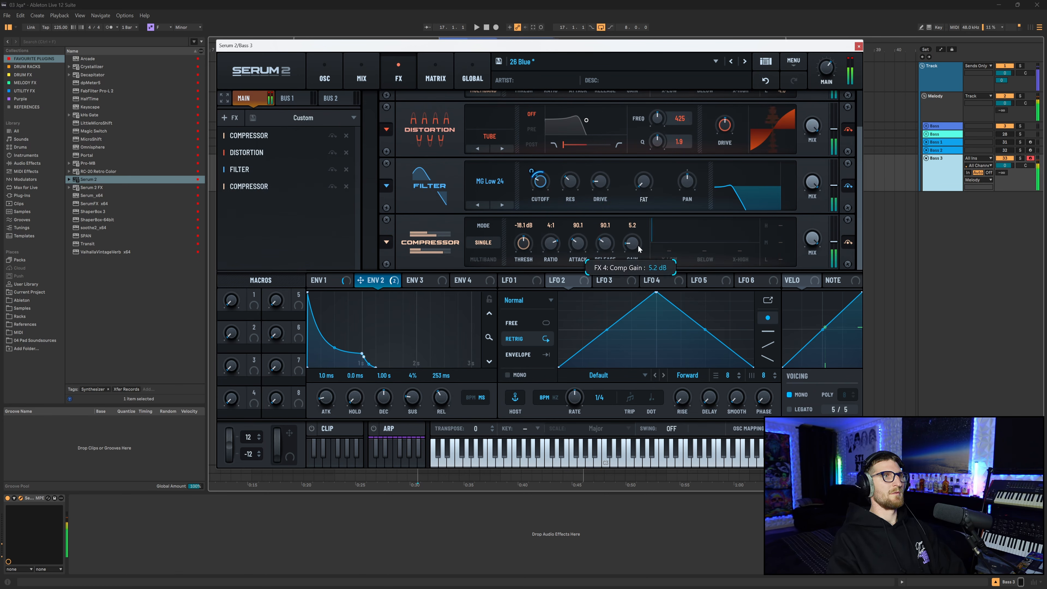
Step: Modulate the effects filter's cutoff with Env 3 and assign Macro 1 as the aux source of that modulation
click(416, 282)
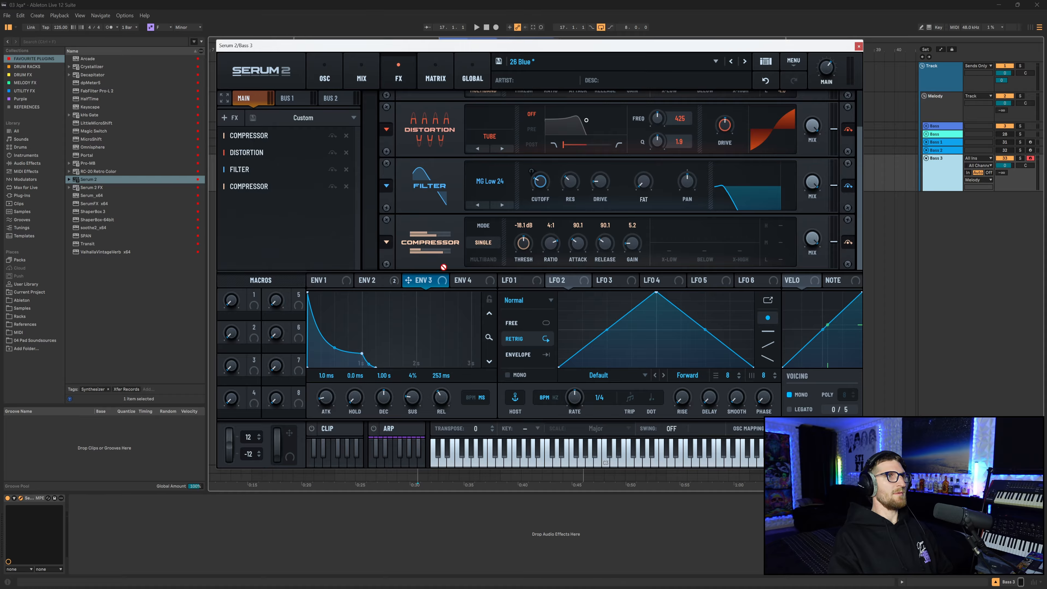
drag(443, 267, 530, 176)
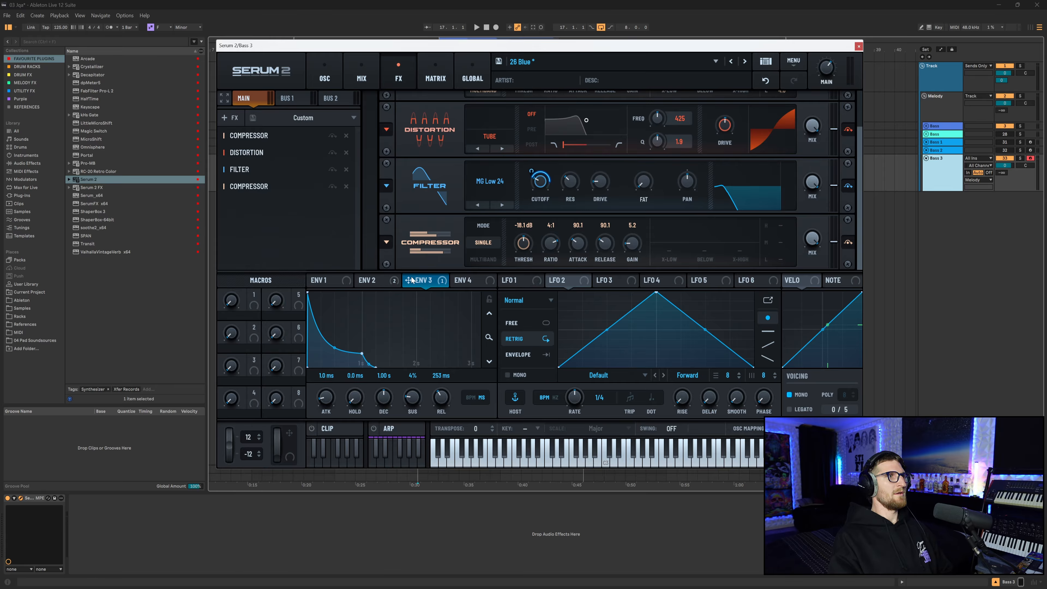
click(431, 83)
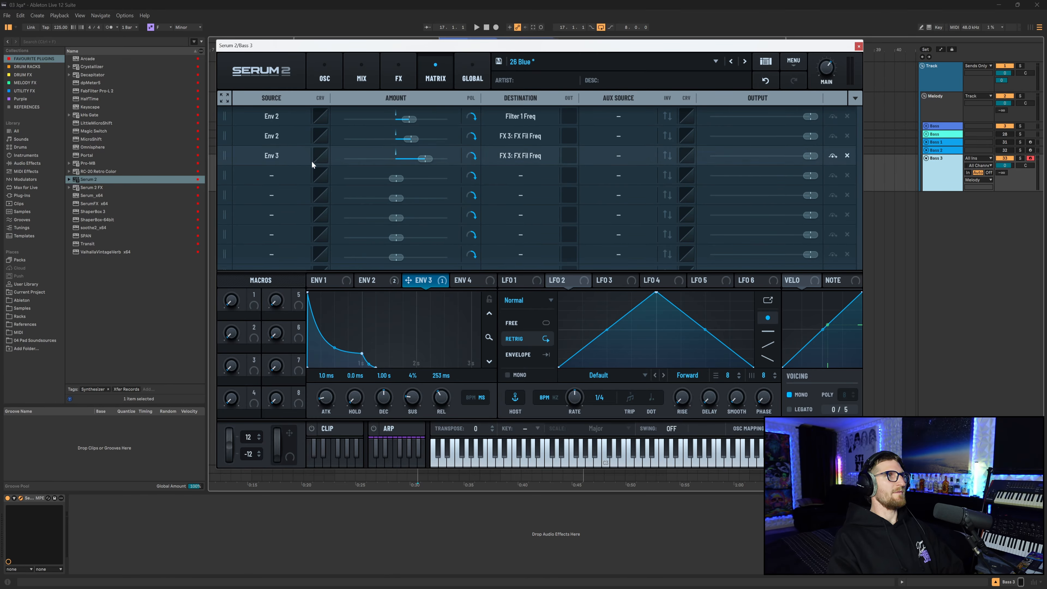
click(610, 156)
mouse_move(615, 223)
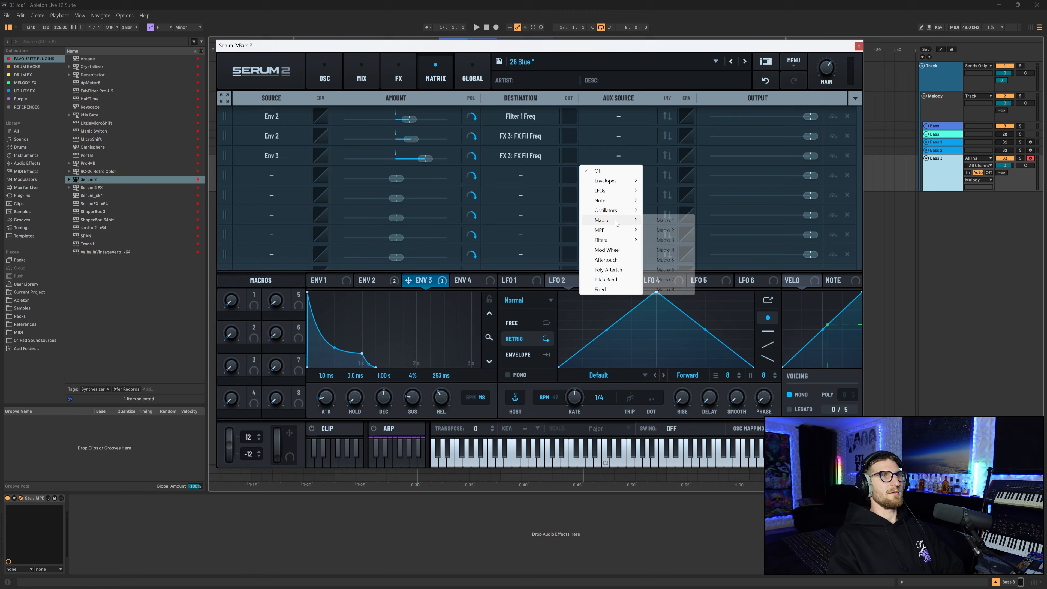
click(666, 217)
Step: Compare how Env 2 and Env 3 modulate the effects filter's cutoff while playing notes and sweeping Macro 1
click(323, 78)
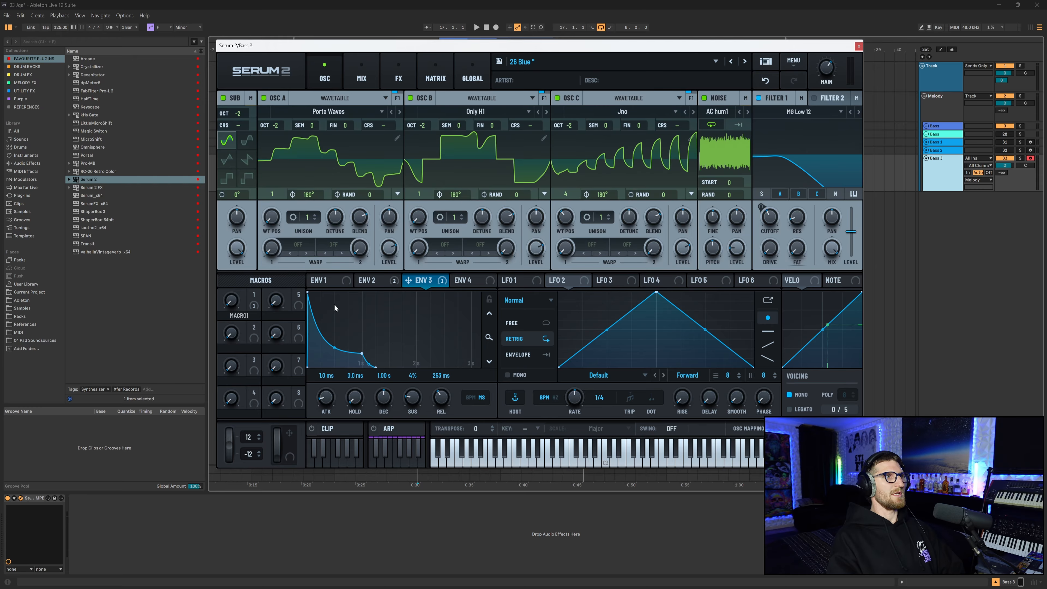
click(396, 76)
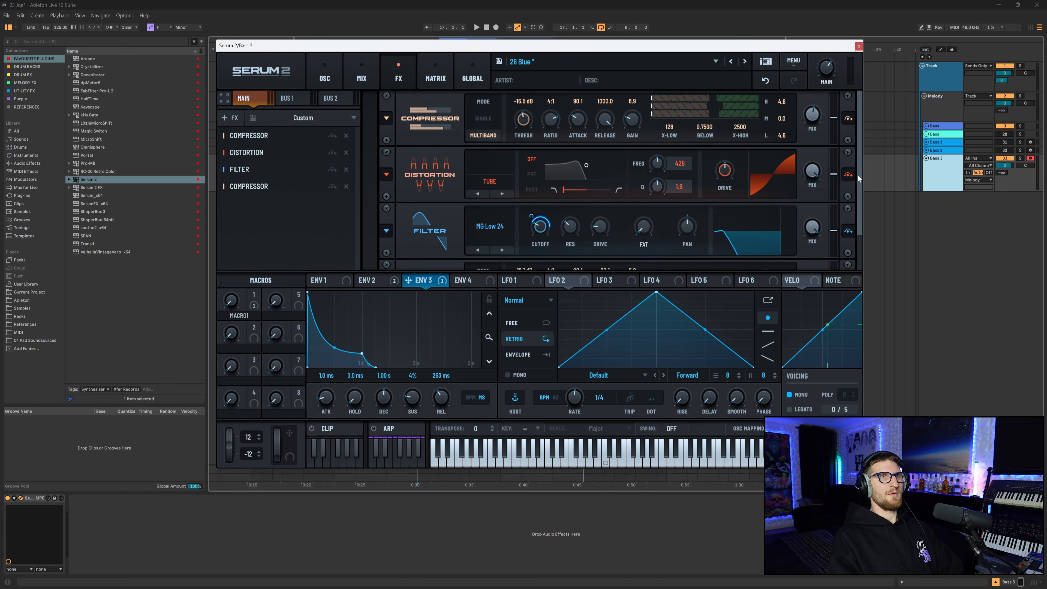
drag(858, 175, 854, 210)
click(379, 281)
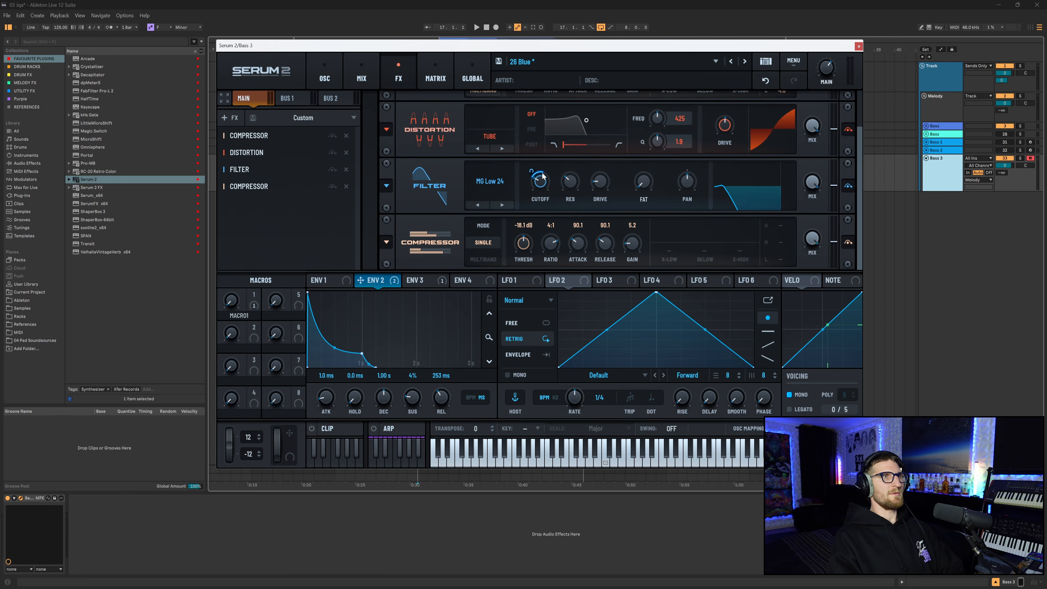
mouse_move(544, 174)
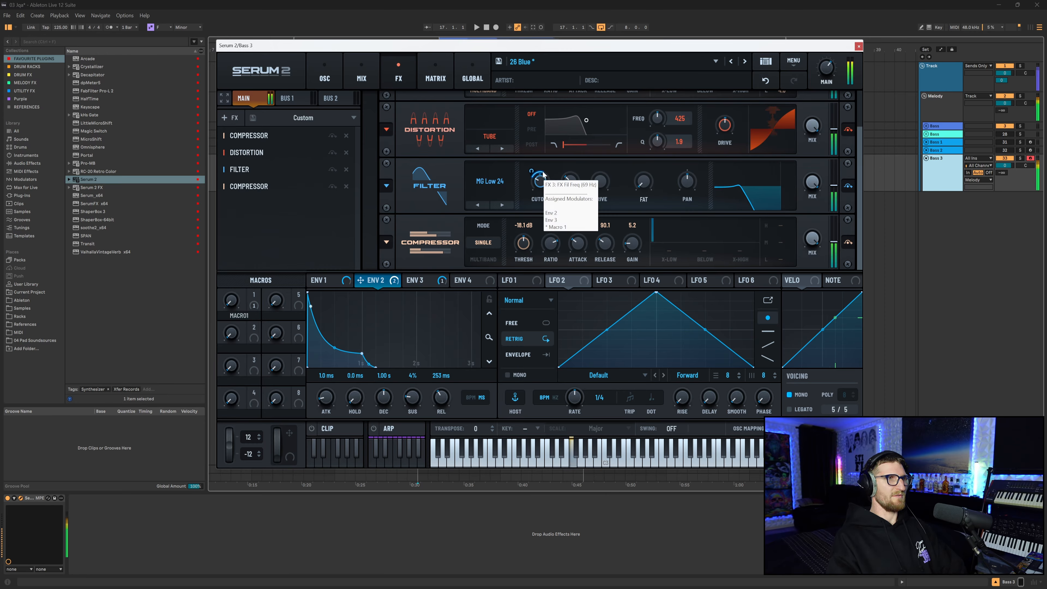
click(423, 282)
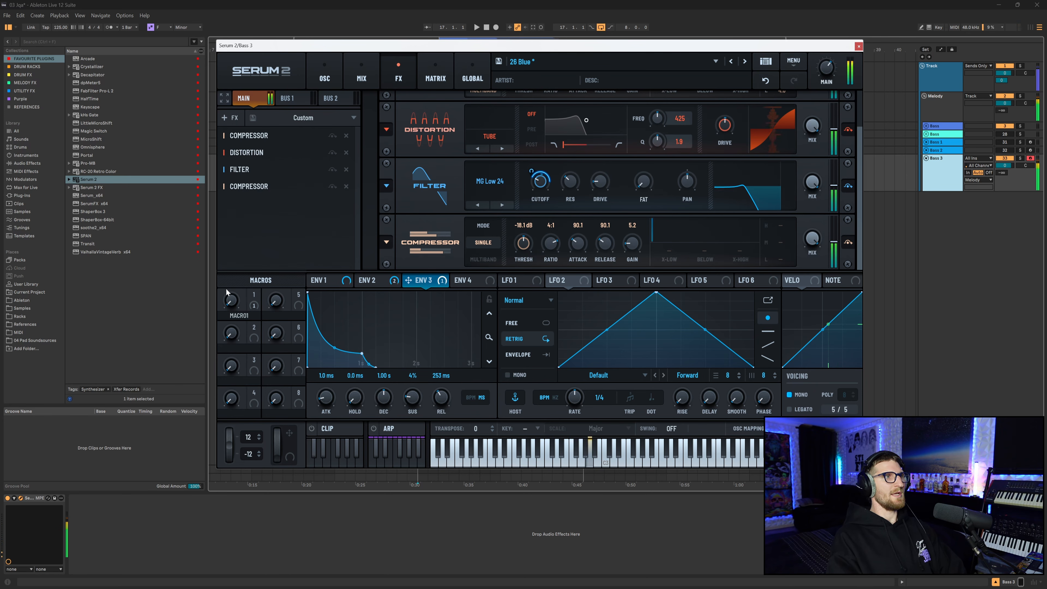
drag(229, 307, 237, 285)
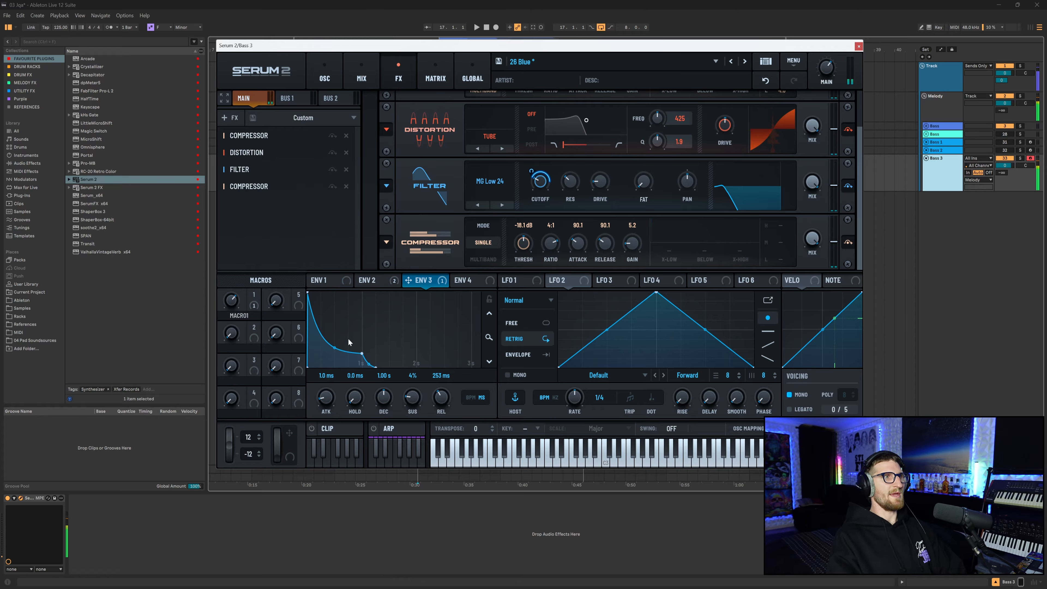
click(373, 280)
click(417, 281)
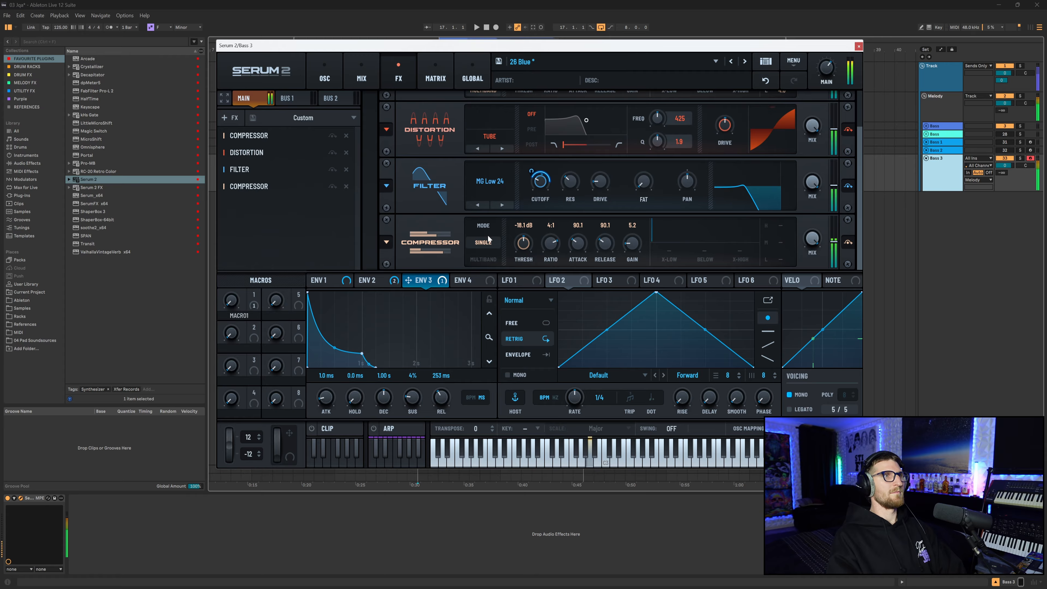
mouse_move(527, 178)
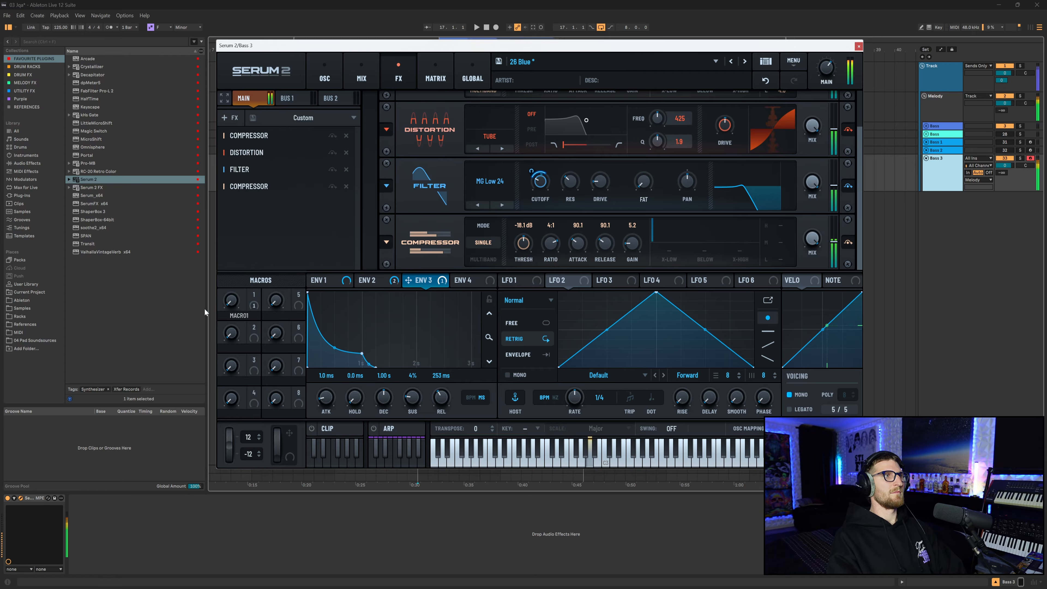
Step: Turn up Macro 1 and rename it More Highs
mouse_move(230, 301)
mouse_down()
mouse_move(256, 242)
mouse_move(248, 299)
mouse_up()
double_click(246, 317)
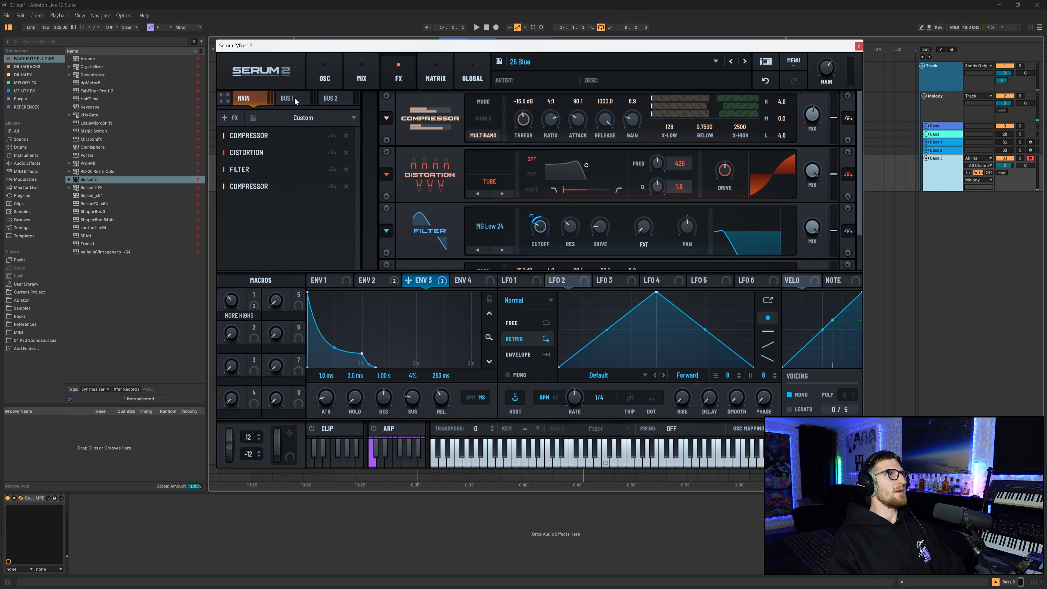
Step: Add a Chorus to the Bus 1 effects chain and raise its LPF setting
click(285, 99)
click(229, 118)
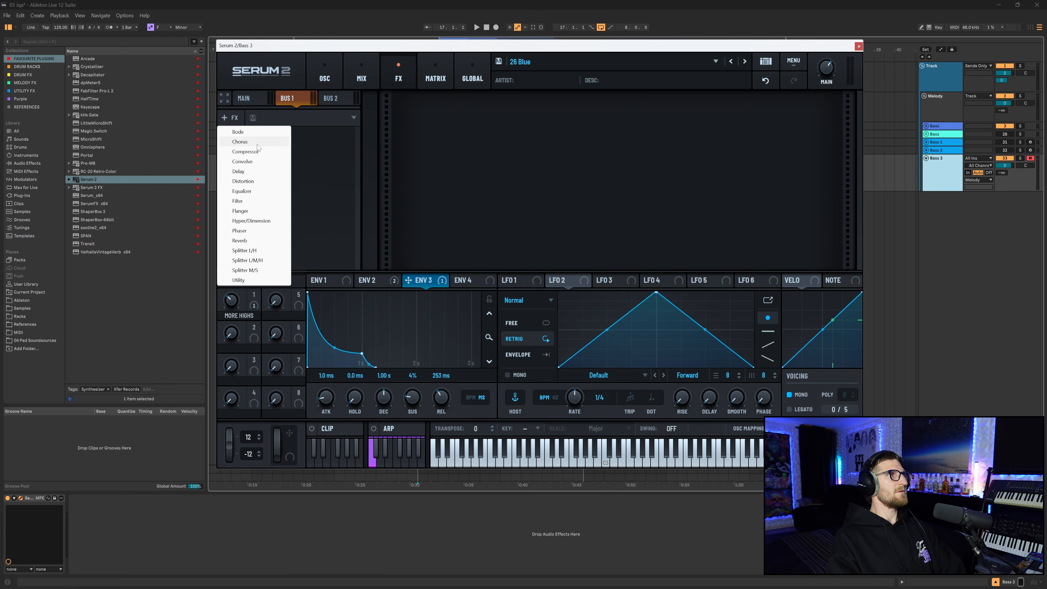
click(248, 142)
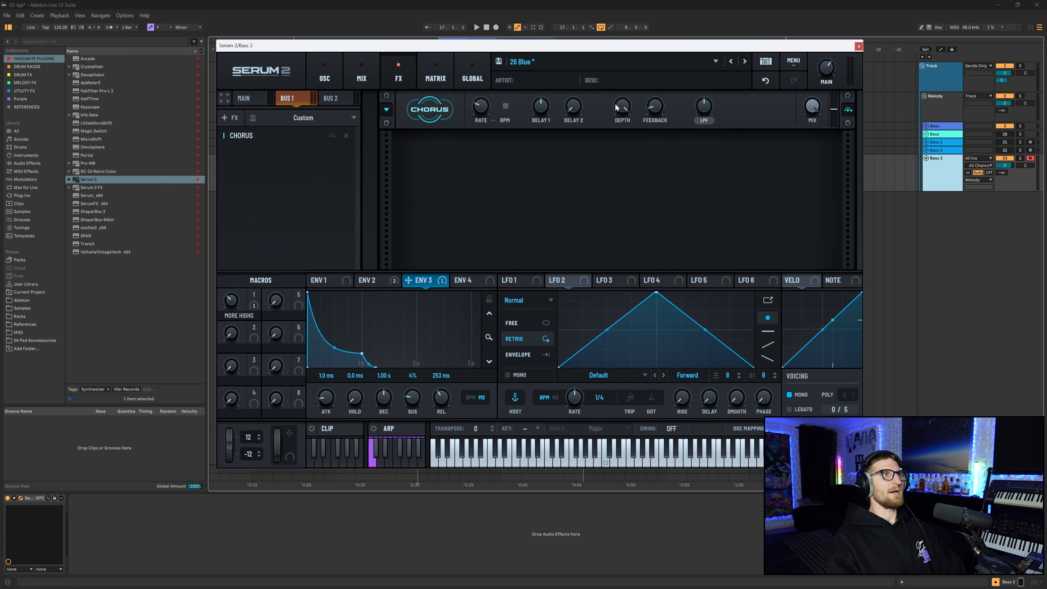
mouse_move(696, 116)
drag(696, 113, 696, 61)
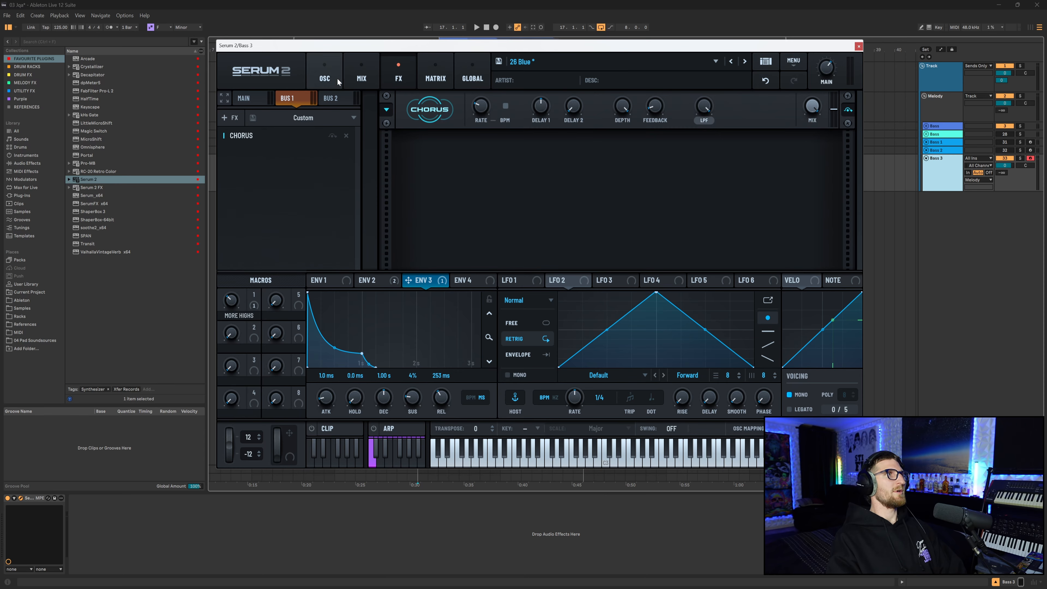
Step: Try raising the oscillators' sends to Bus 1 in the mixer while playing notes
click(361, 79)
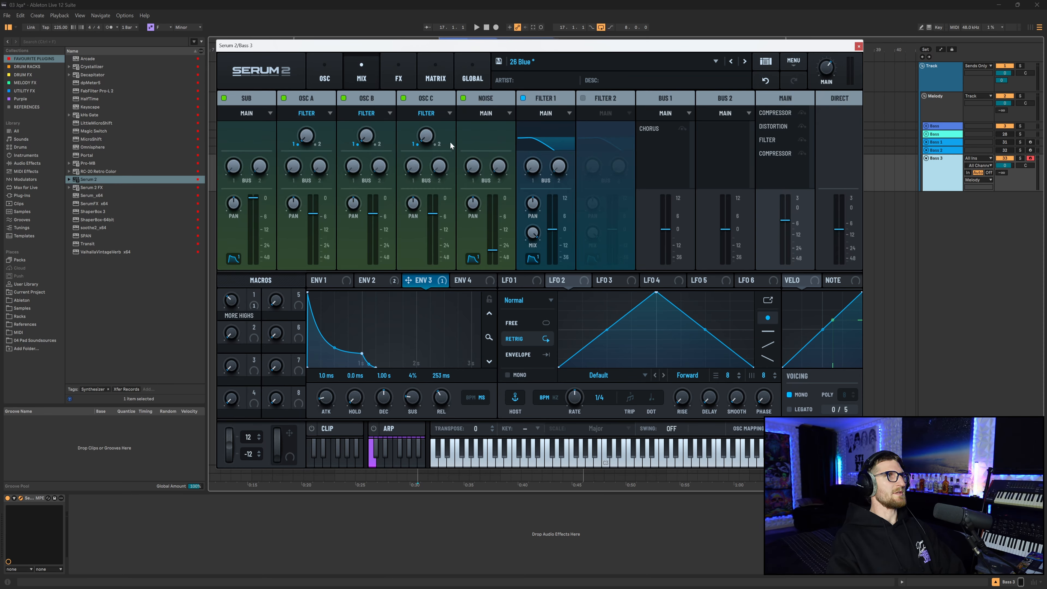
drag(294, 166, 330, 99)
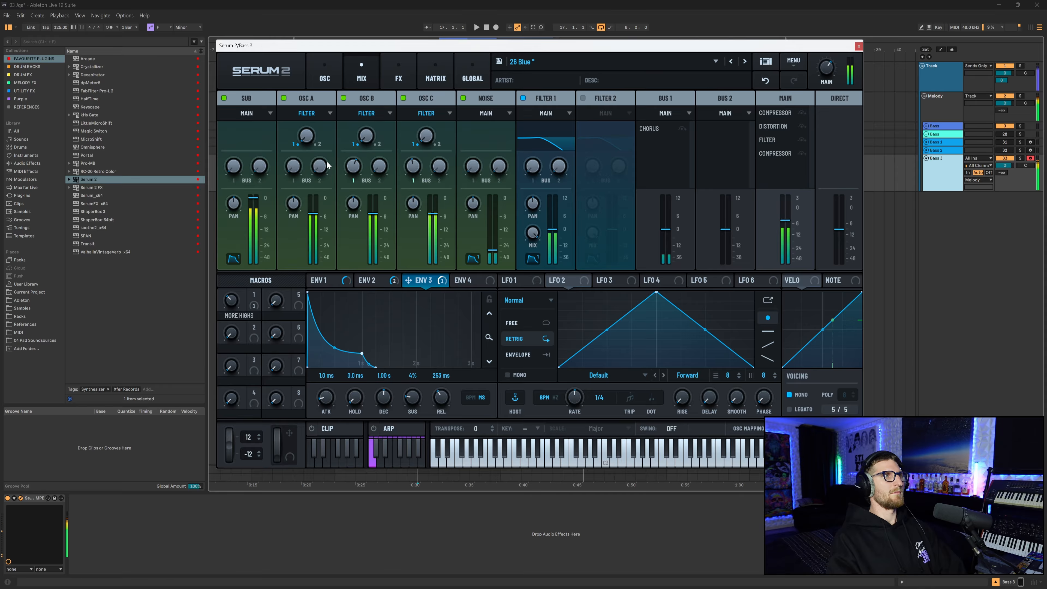
mouse_move(290, 167)
mouse_down()
mouse_move(331, 72)
mouse_move(299, 169)
mouse_up()
Step: Add a Distortion with 70% drive to Bus 1, followed by an Equalizer with a low-pass upper band at 434 Hz and Q 41
click(398, 74)
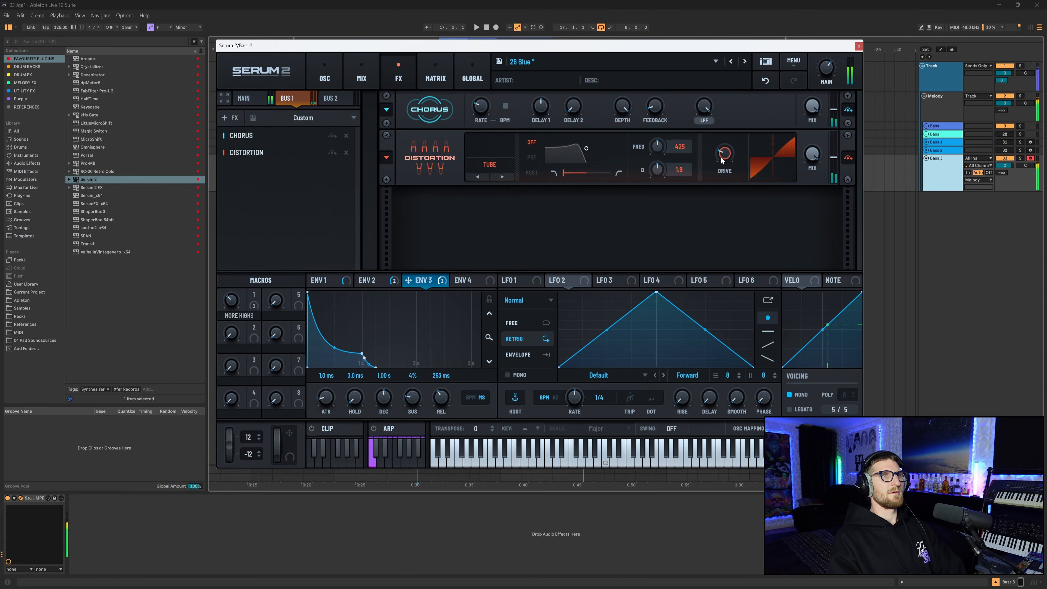
drag(724, 153, 736, 112)
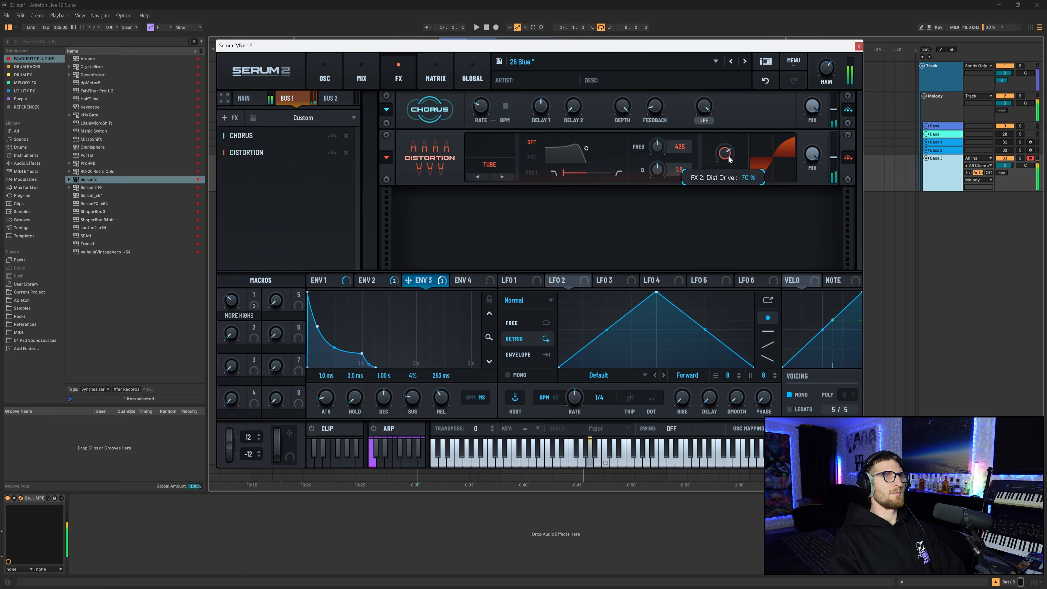
click(223, 118)
click(255, 192)
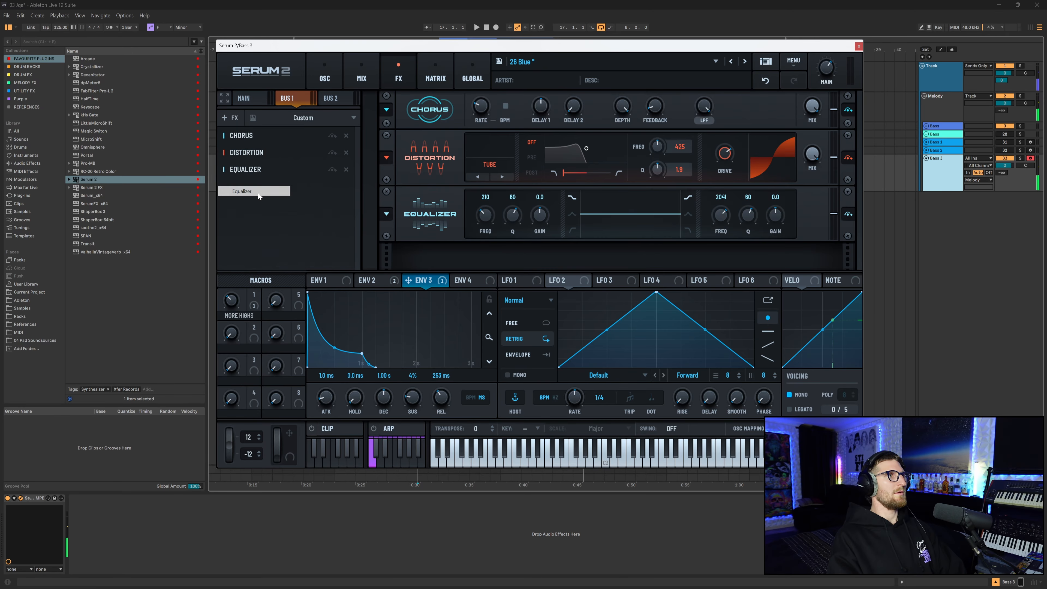
click(687, 230)
drag(749, 216, 748, 237)
drag(721, 215, 719, 242)
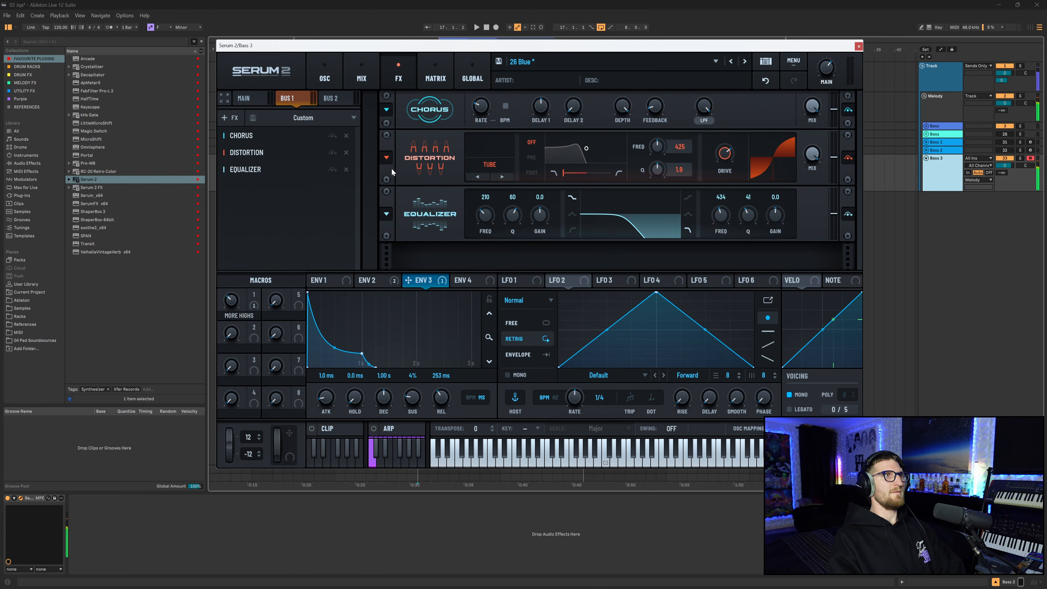
Step: Duplicate the Bus 1 Equalizer and restore the Bus 1 level in the mixer
click(387, 213)
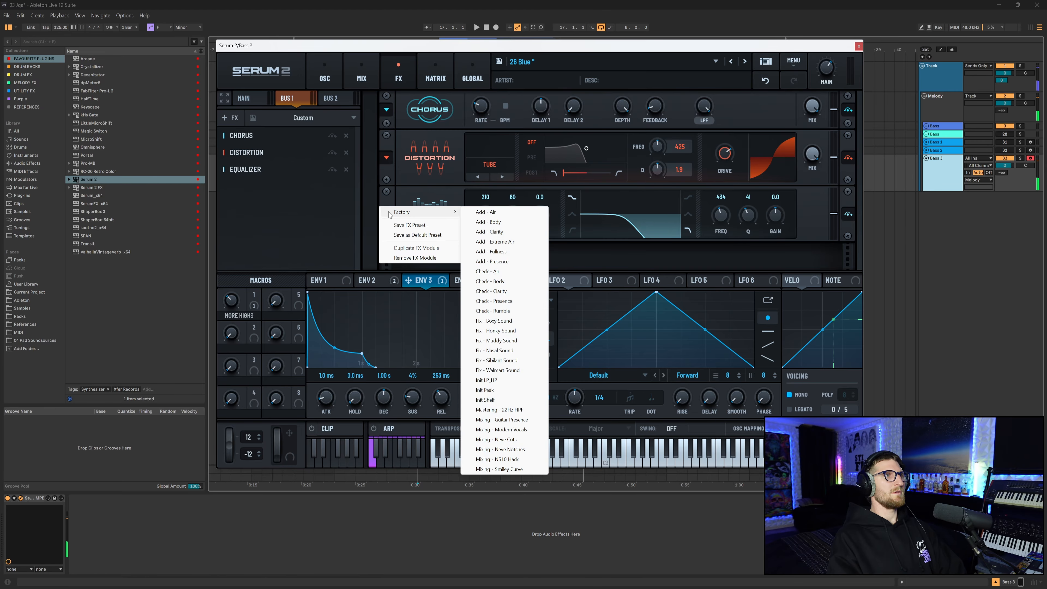
click(416, 247)
click(687, 226)
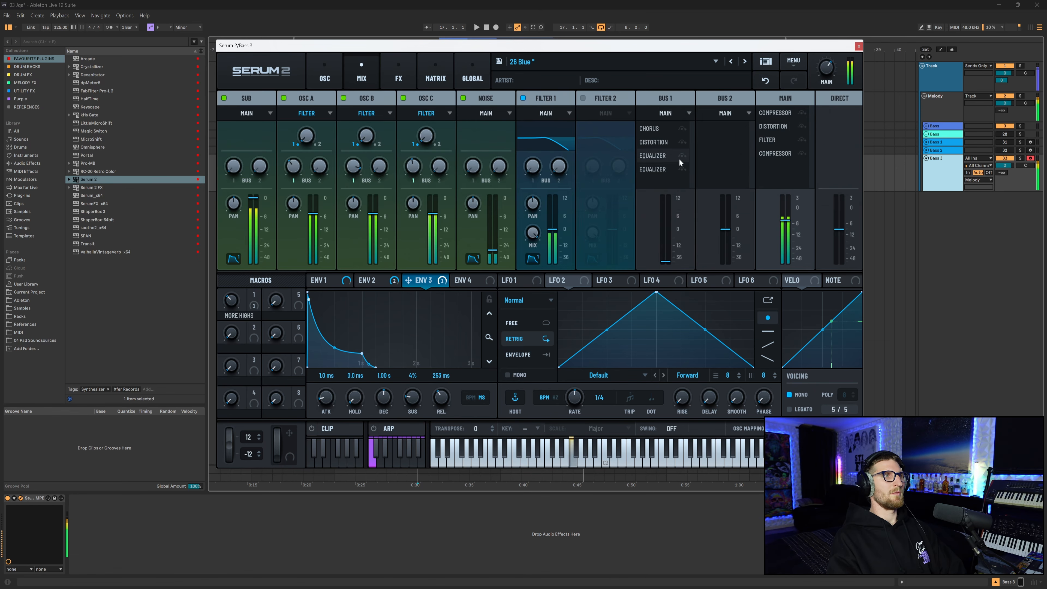
click(765, 80)
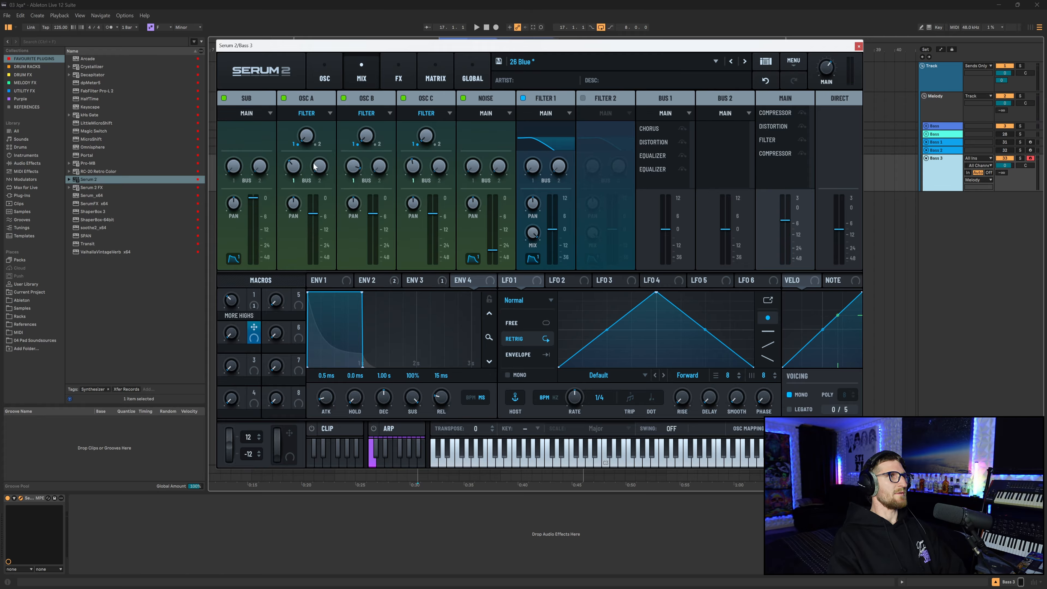
Step: Assign Macro 2 to the Bus 1 sends of oscillators A, B and C, and rename the macro Subtle Width
mouse_move(295, 166)
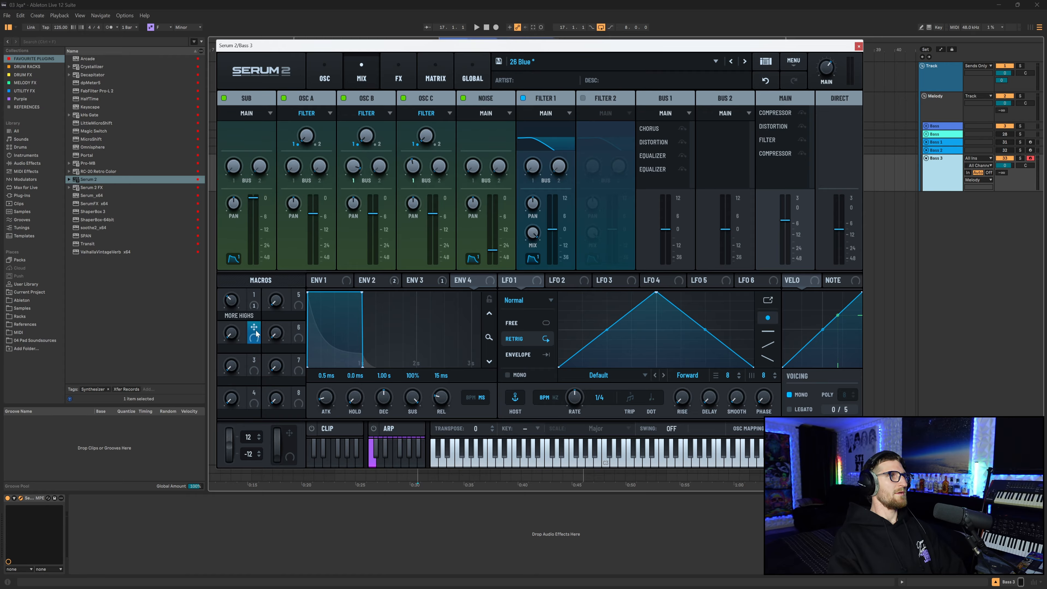
drag(253, 327, 280, 165)
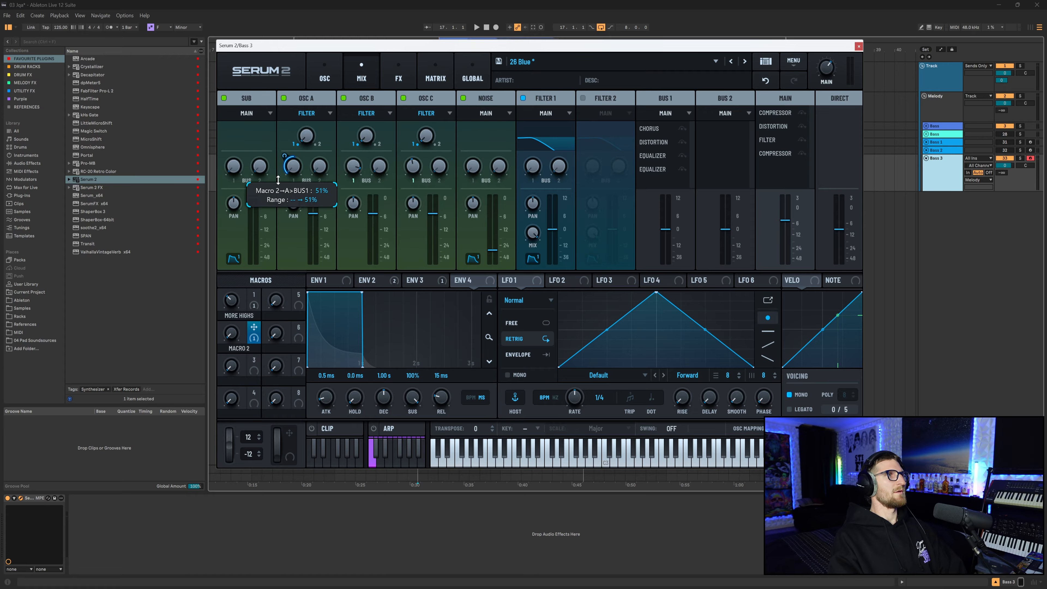
drag(344, 156, 344, 169)
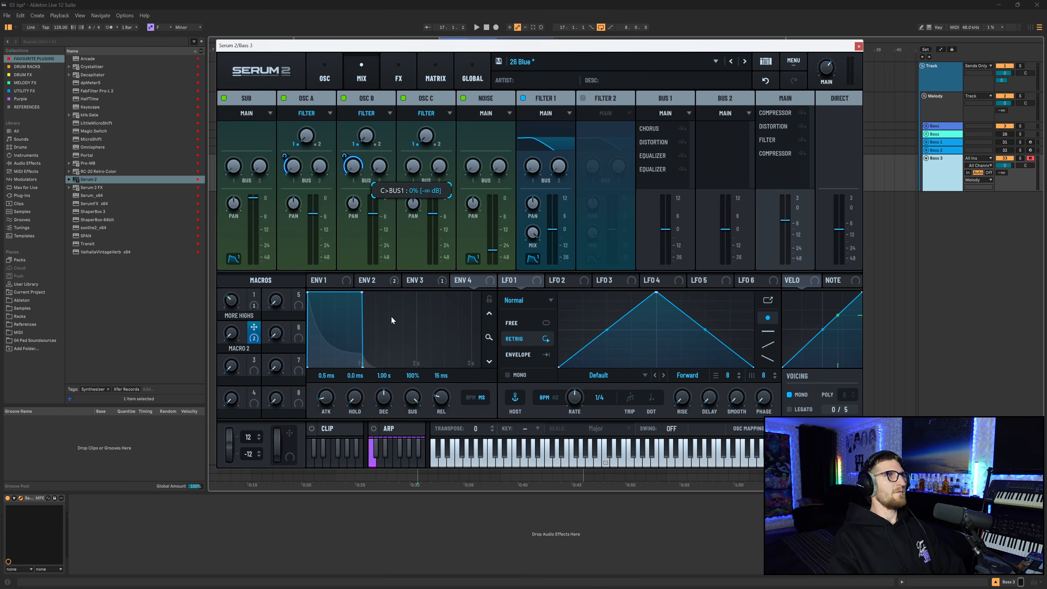
drag(254, 327, 398, 175)
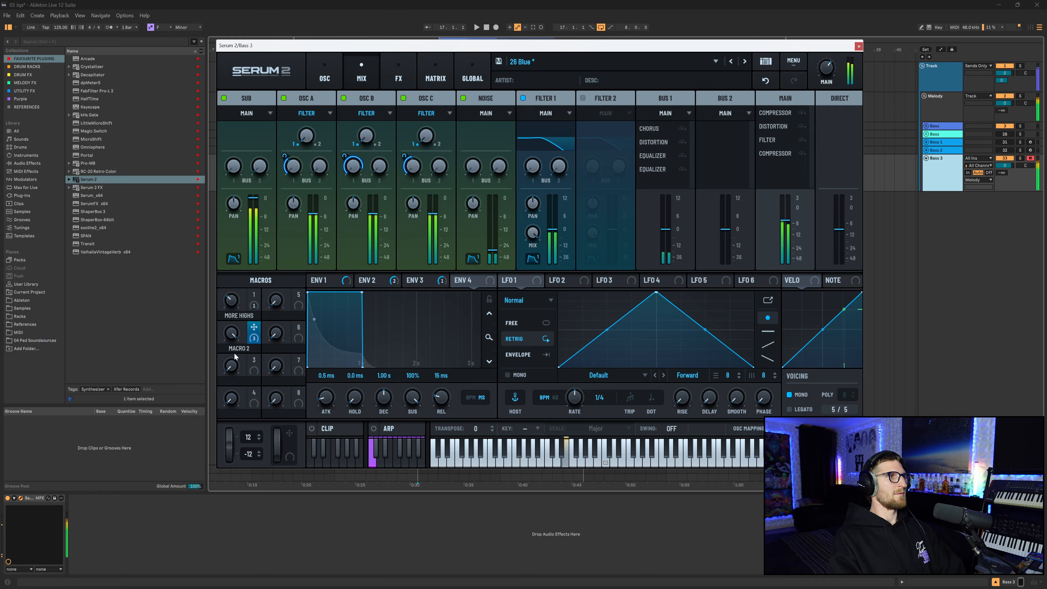
double_click(240, 348)
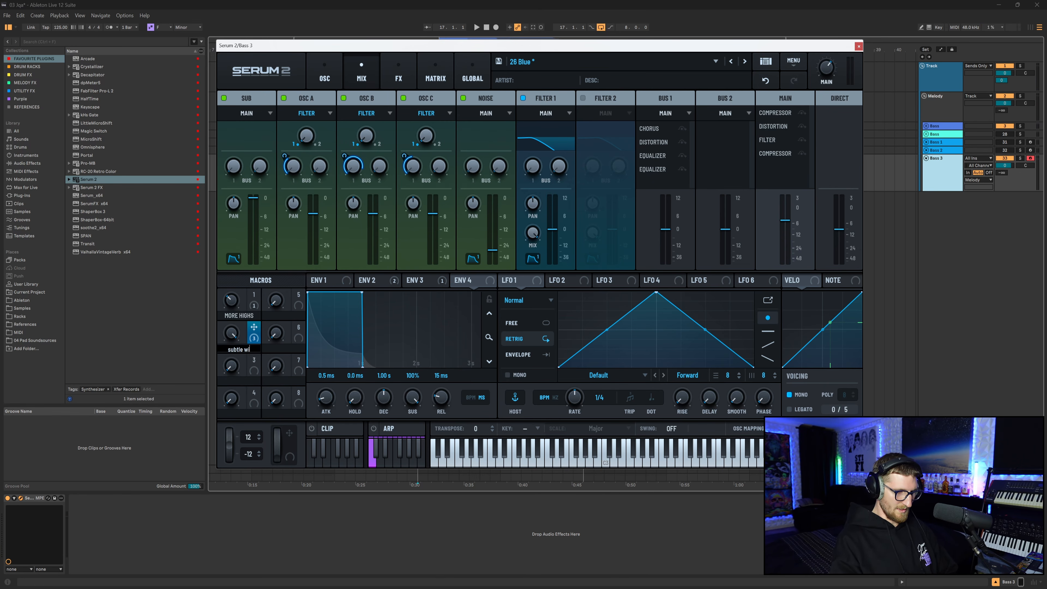
text(subtle width)
key(Return)
Step: Add a Hyper/Dimension to Bus 2, then lower the Dimension size and raise the Dimension mix
click(398, 74)
click(340, 99)
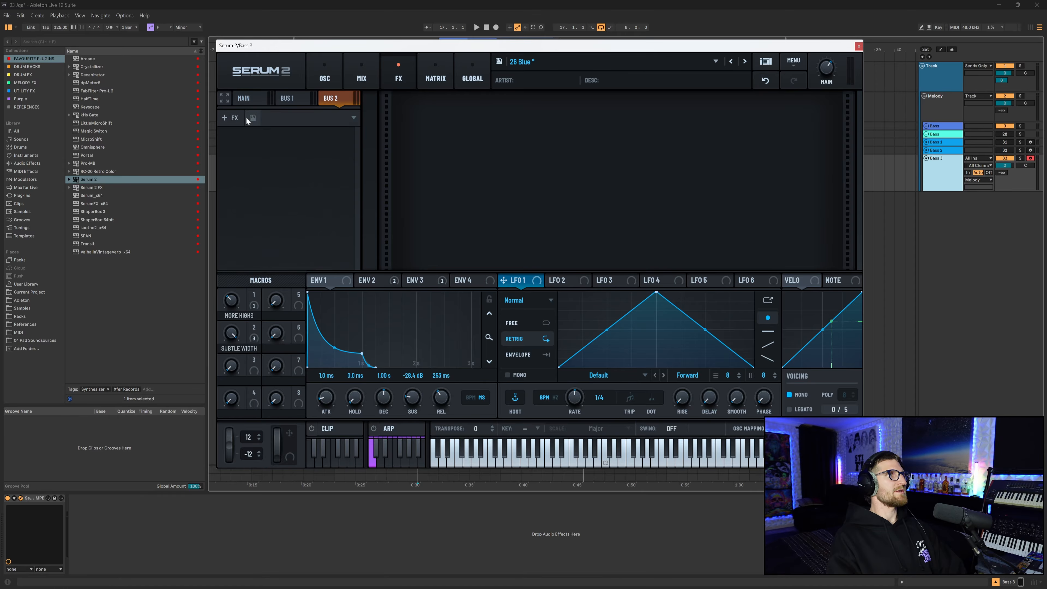
click(234, 117)
click(246, 222)
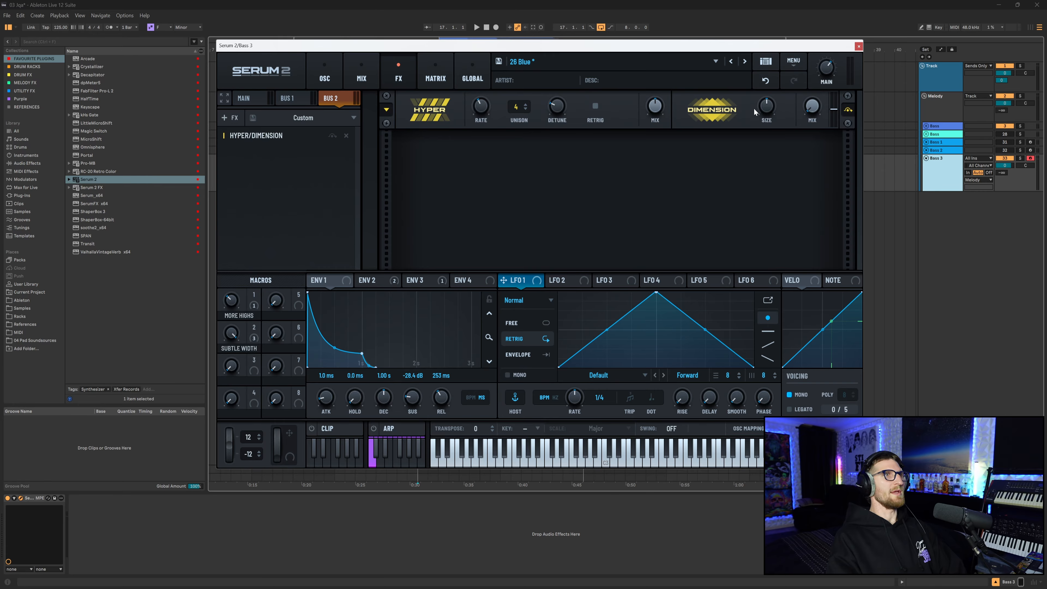
drag(763, 108, 758, 207)
drag(810, 111, 809, 24)
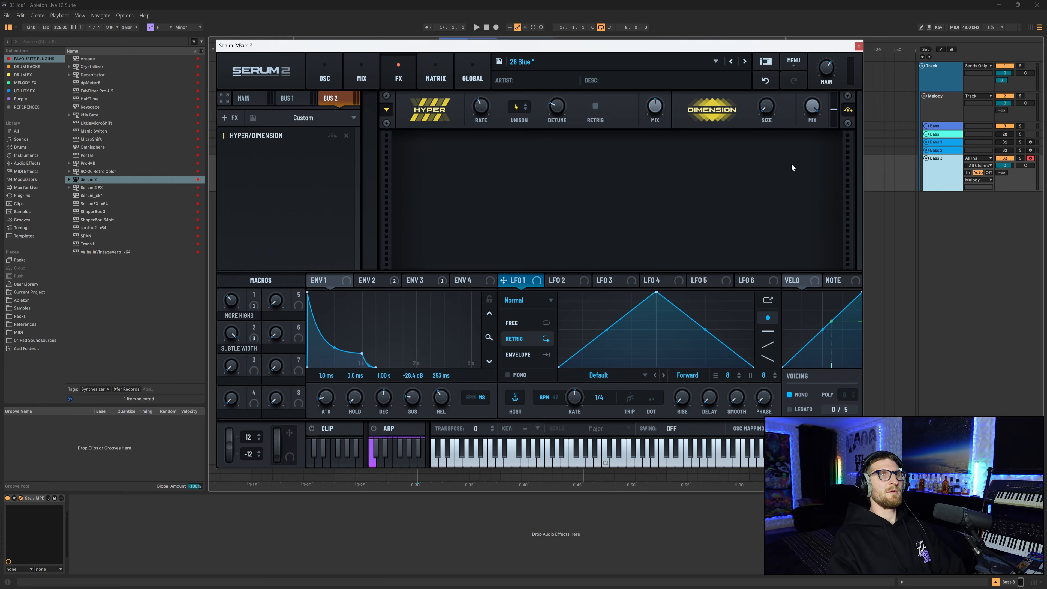
Step: Try different levels of oscillator B's send to Bus 2 while playing notes, then bring the send back to zero
click(329, 81)
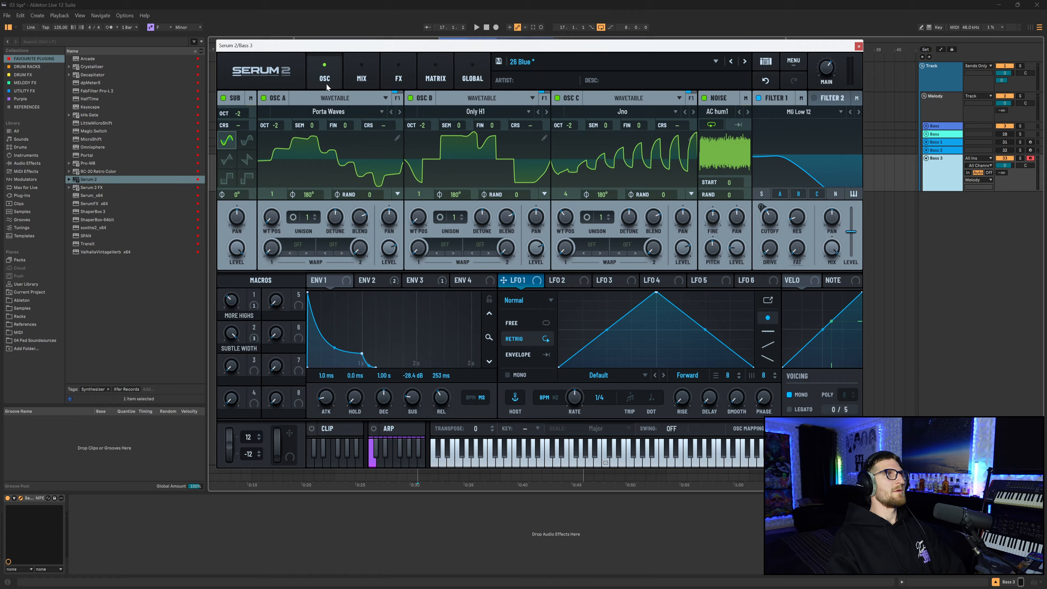
click(360, 84)
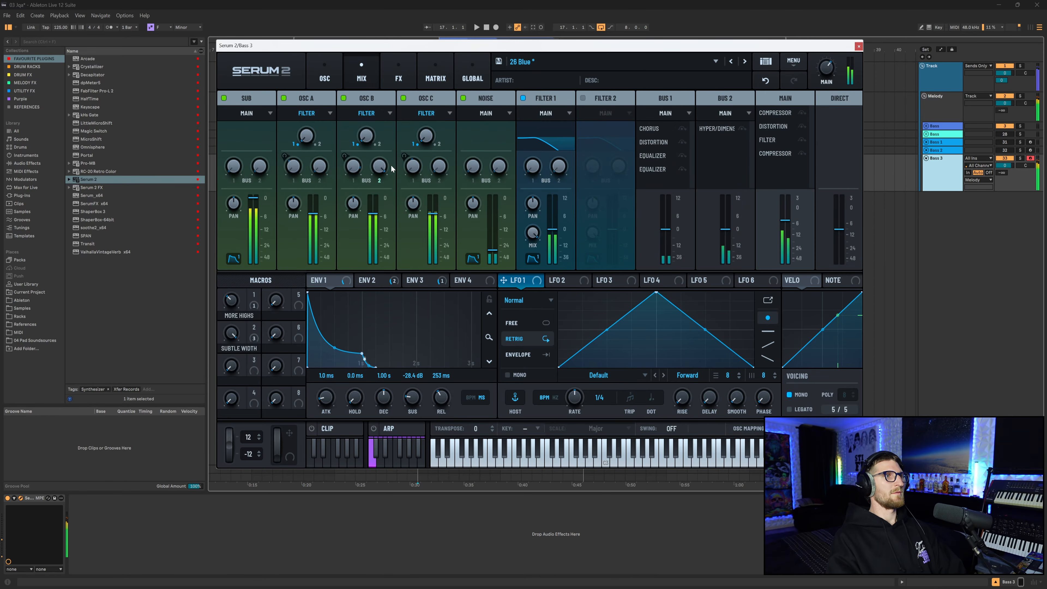
drag(376, 169, 374, 240)
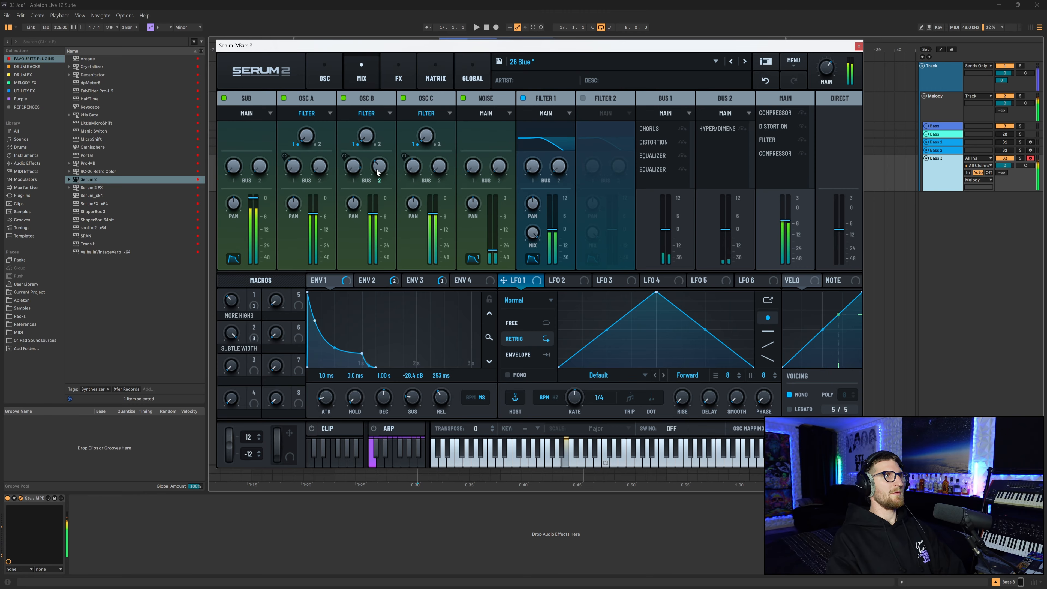
drag(377, 170, 378, 103)
drag(378, 169, 374, 216)
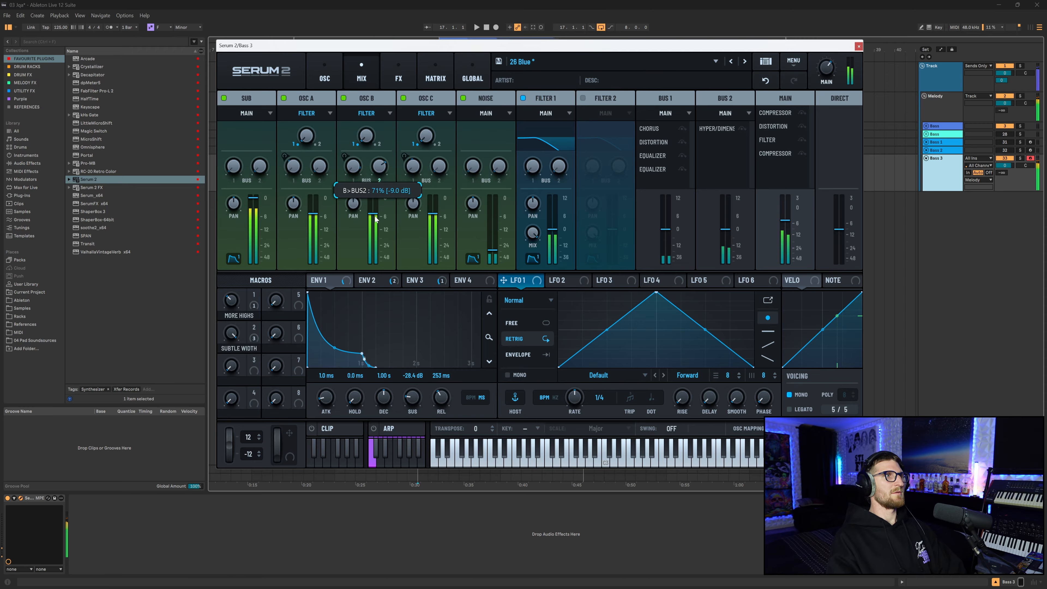
drag(380, 163, 368, 263)
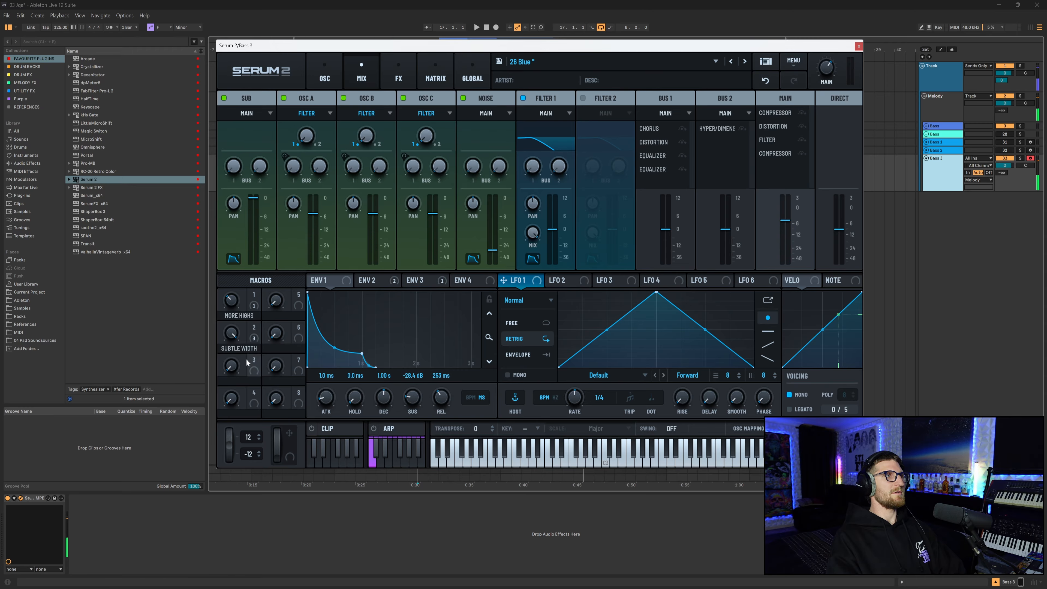
Step: Assign Macro 3 to oscillator B's Bus 2 send and rename the macro Dimension
drag(254, 360, 364, 177)
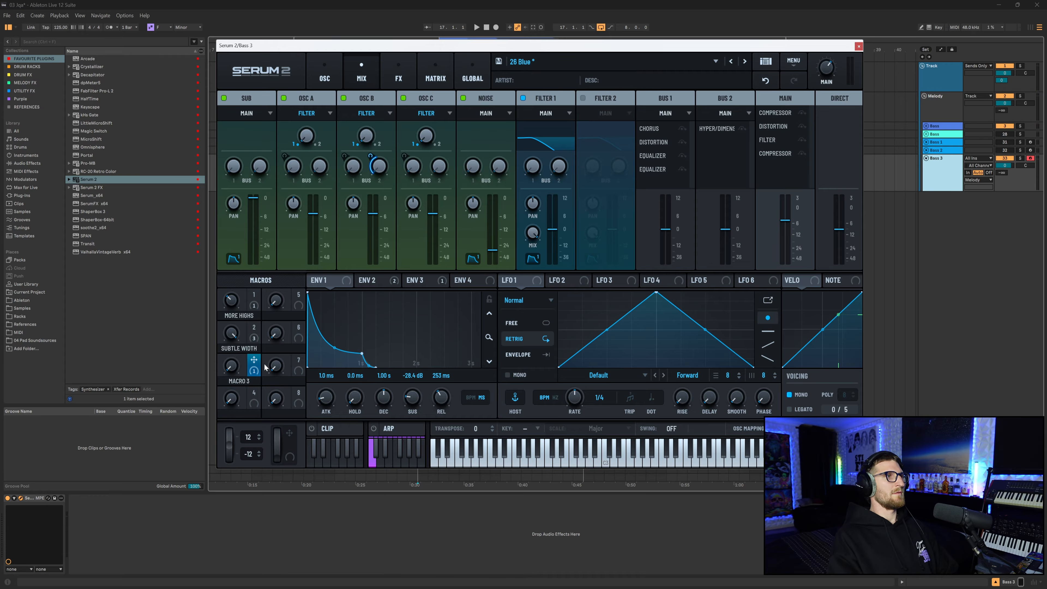
double_click(239, 381)
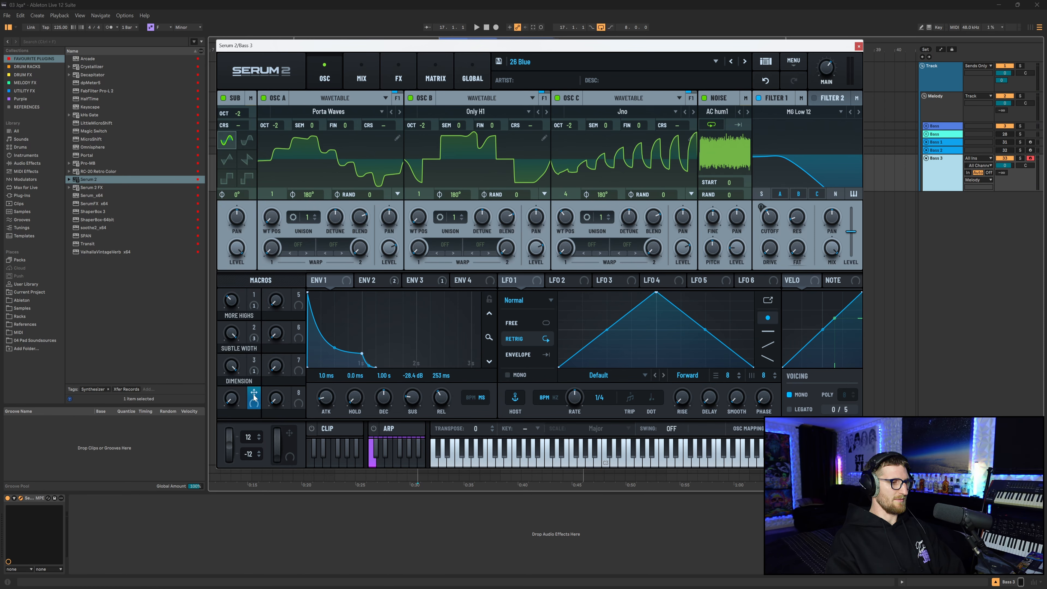
Step: Assign Macro 4 to Filter 1's cutoff and Env 1's sustain, and sweep the macro while playing notes
drag(254, 392, 769, 217)
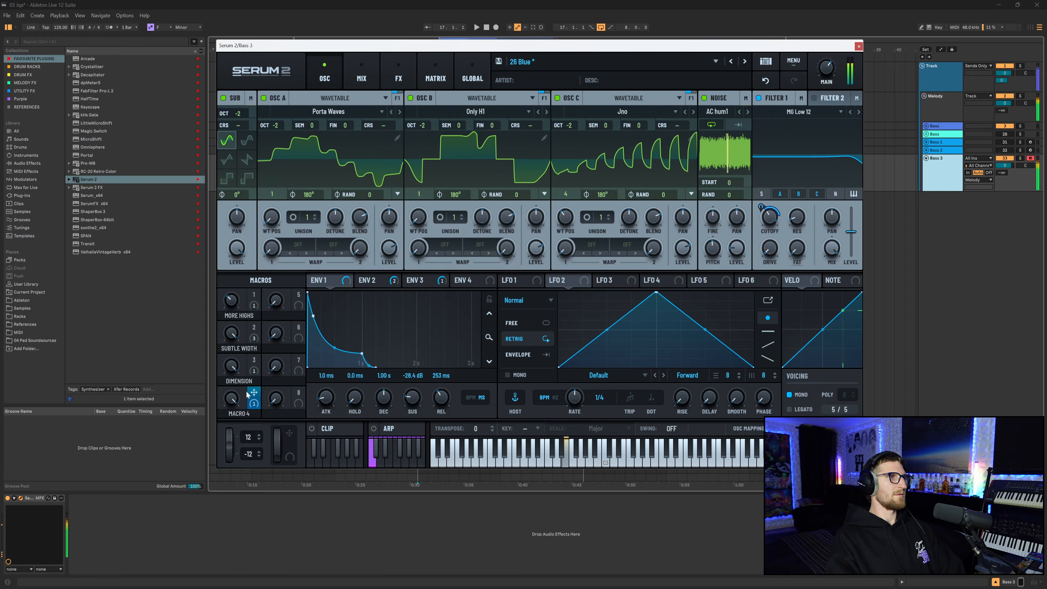
drag(259, 390, 406, 390)
drag(333, 275, 388, 387)
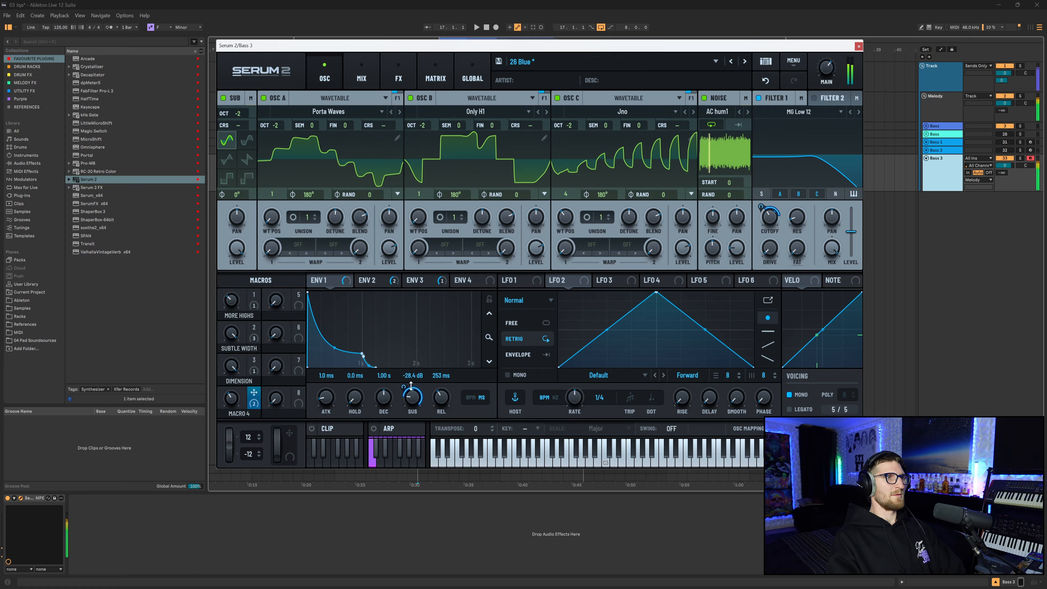
drag(228, 406, 265, 330)
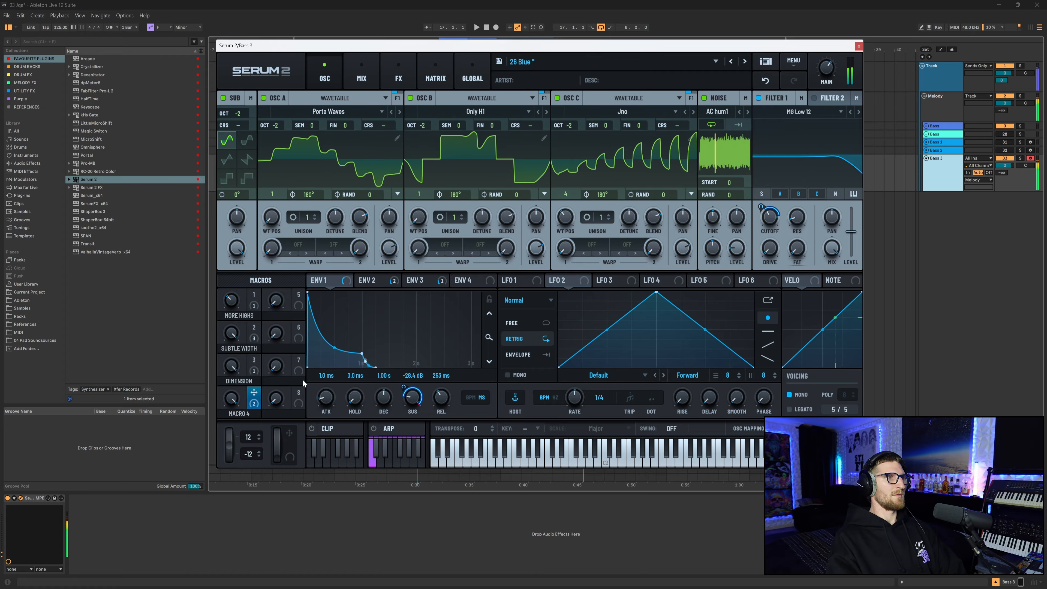
Step: Assign Macro 4 to Env 2's sustain by about 45% and to the cutoff of the main effects filter
click(375, 284)
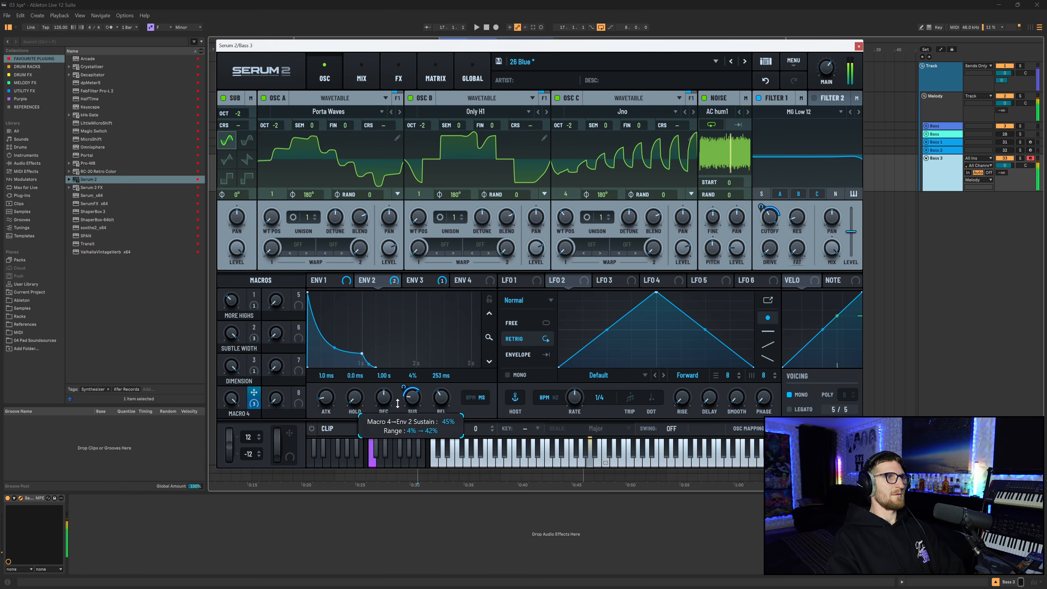
drag(254, 391, 406, 392)
click(327, 281)
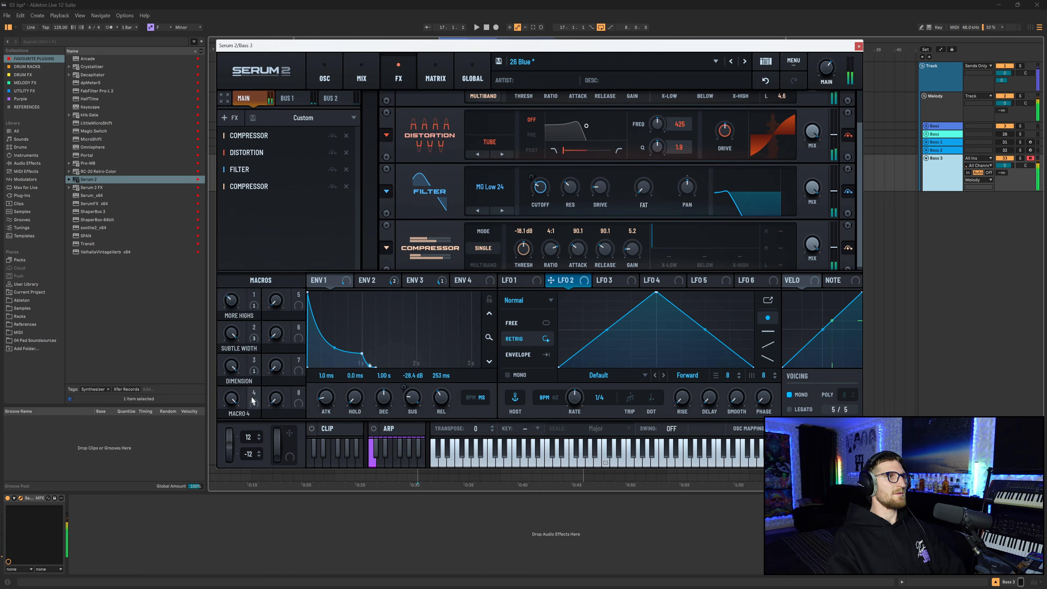
drag(254, 396, 525, 187)
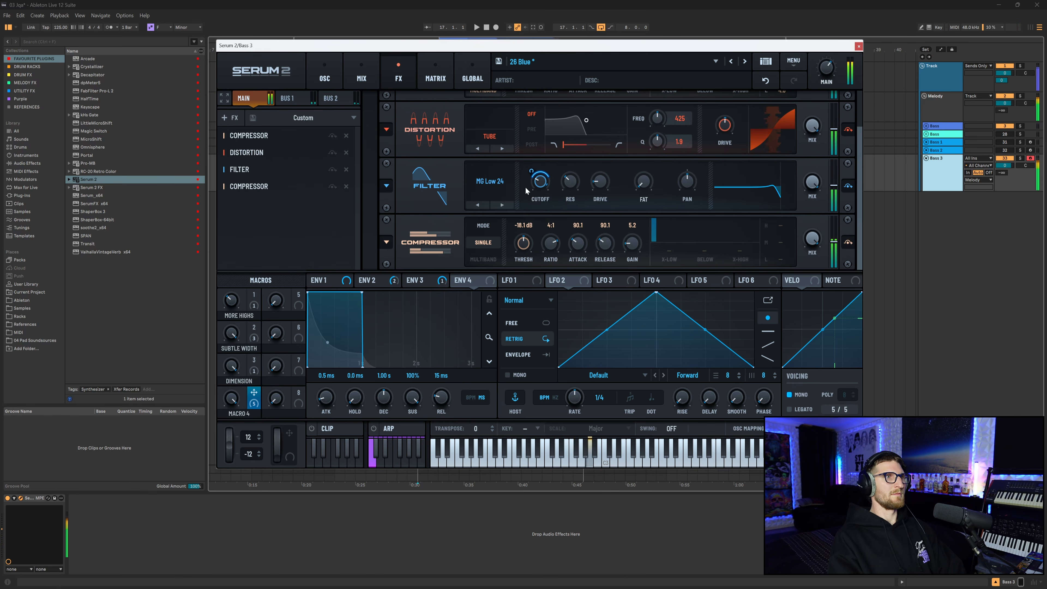
Step: Modulate the main effects filter's cutoff with LFO 1 and set the LFO rate to 1/16
click(508, 284)
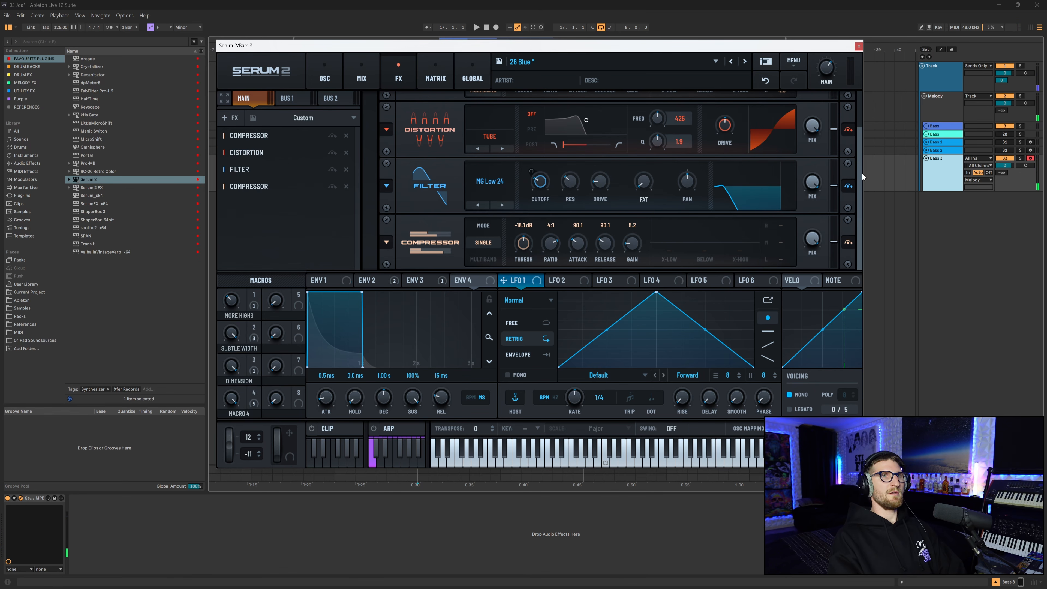
drag(503, 283, 540, 180)
drag(575, 401, 583, 392)
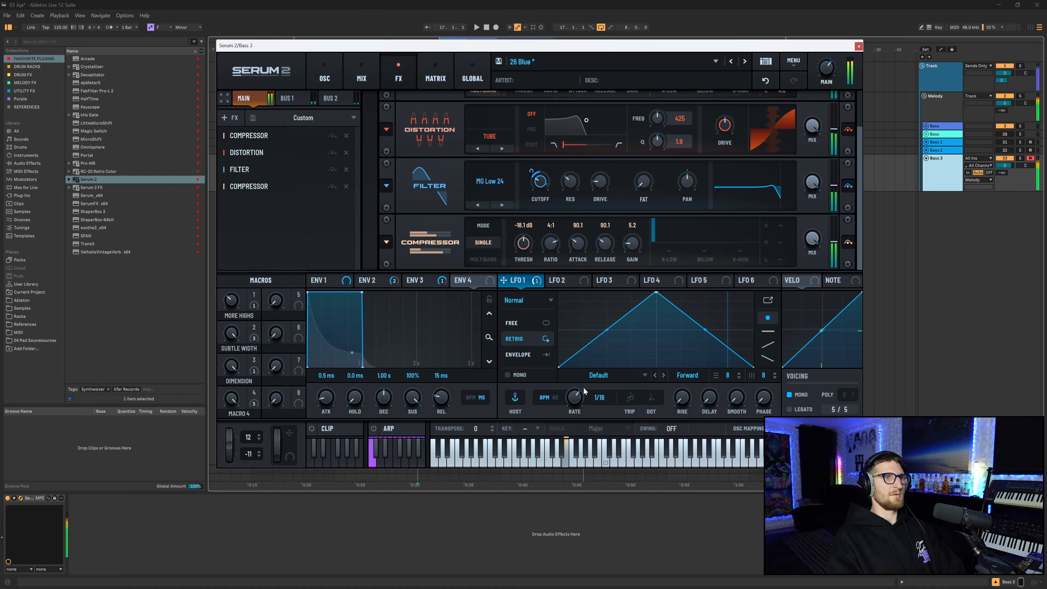
Step: Make Macro 4 the auxiliary source for LFO 1's modulation of the main effects filter's frequency in the modulation matrix
mouse_move(233, 399)
mouse_down()
mouse_move(233, 500)
mouse_move(236, 392)
mouse_move(254, 350)
mouse_move(259, 407)
mouse_move(233, 417)
mouse_up()
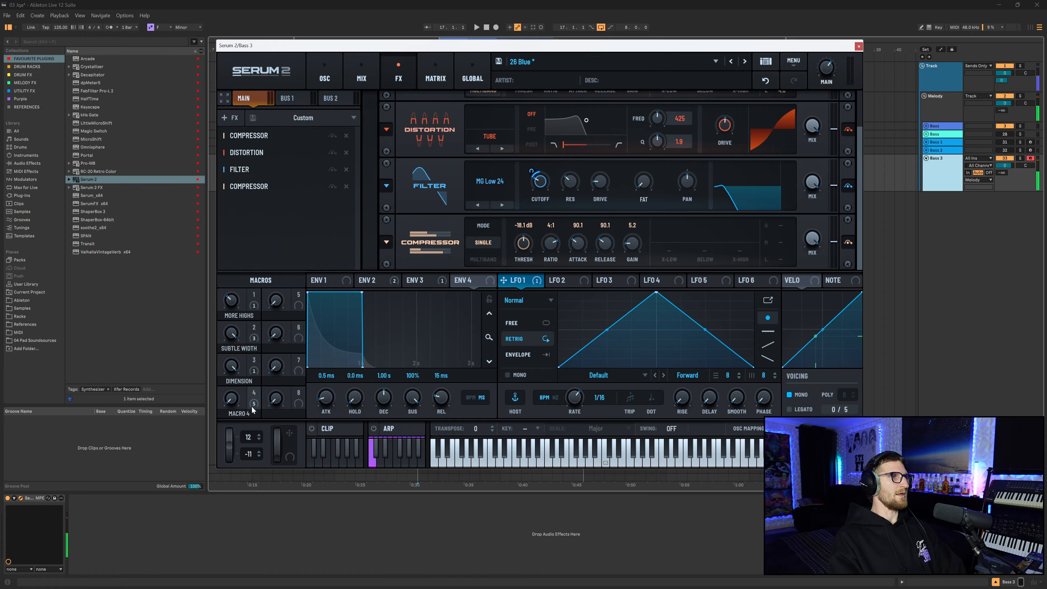
click(254, 398)
click(435, 74)
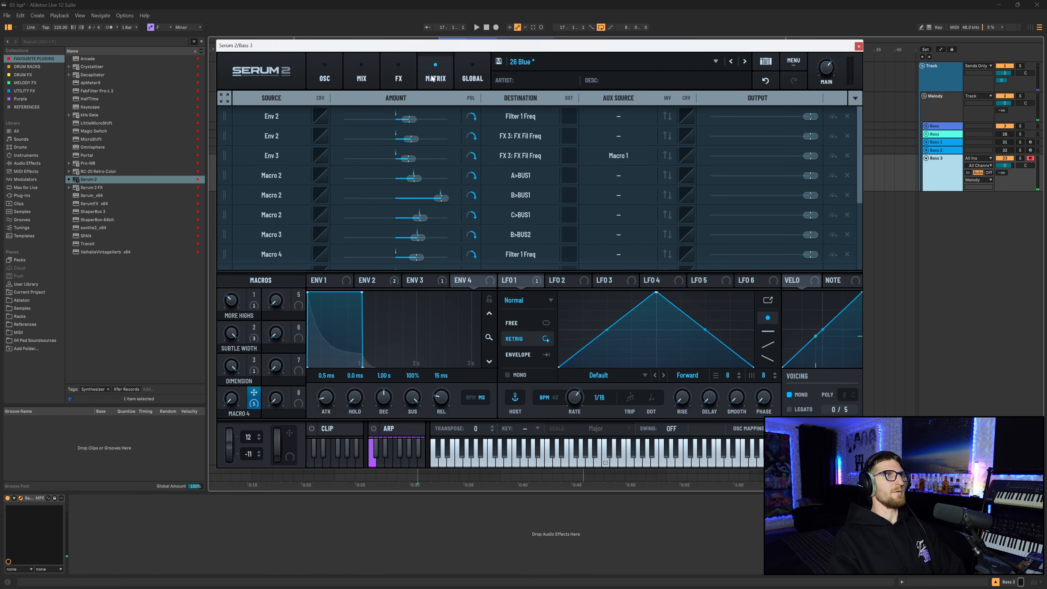
scroll(859, 119, down, 3)
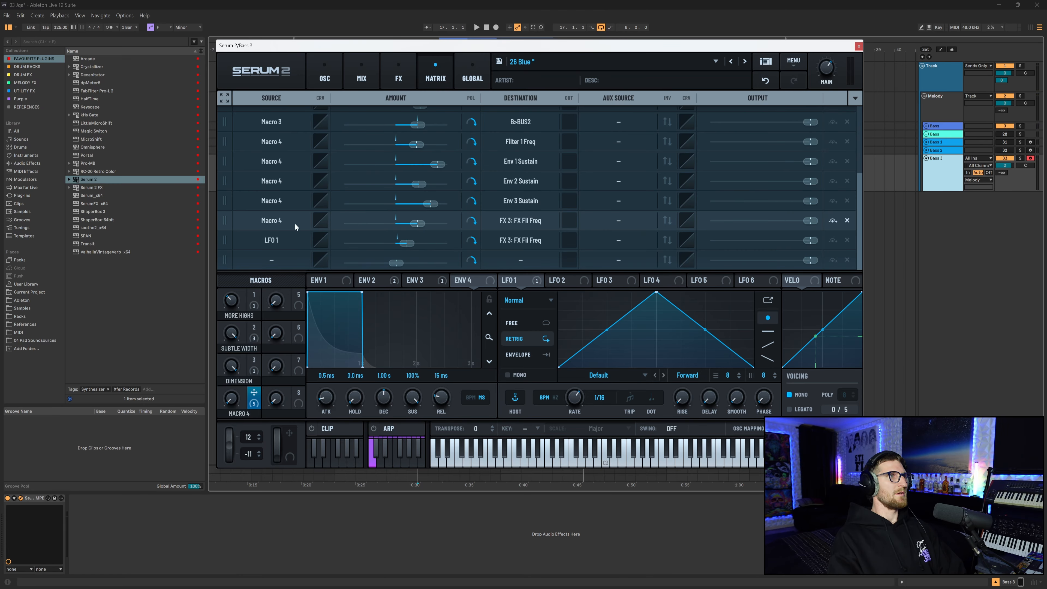
click(610, 243)
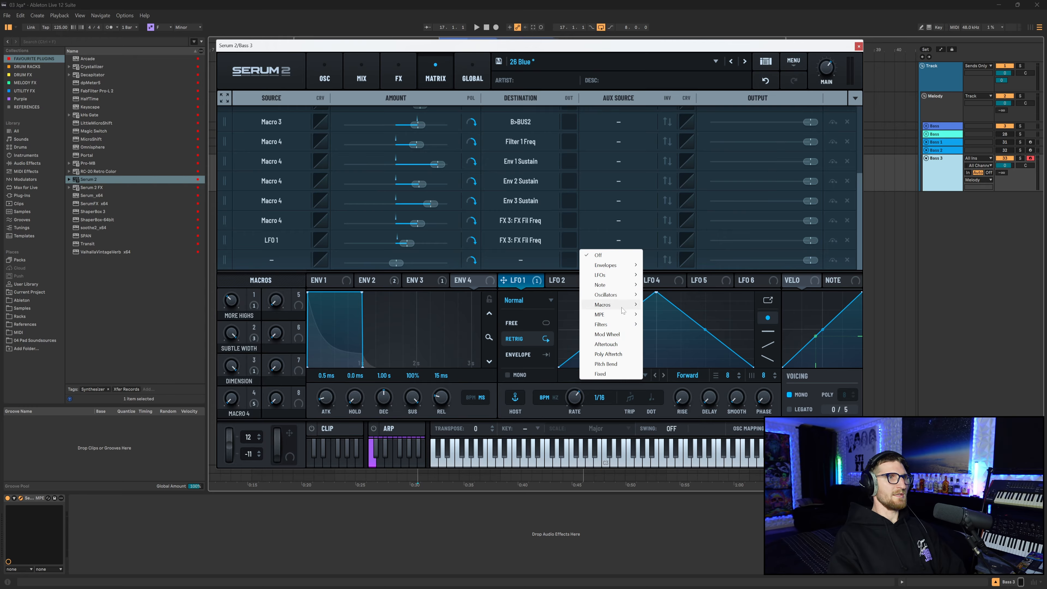
mouse_move(616, 310)
click(674, 335)
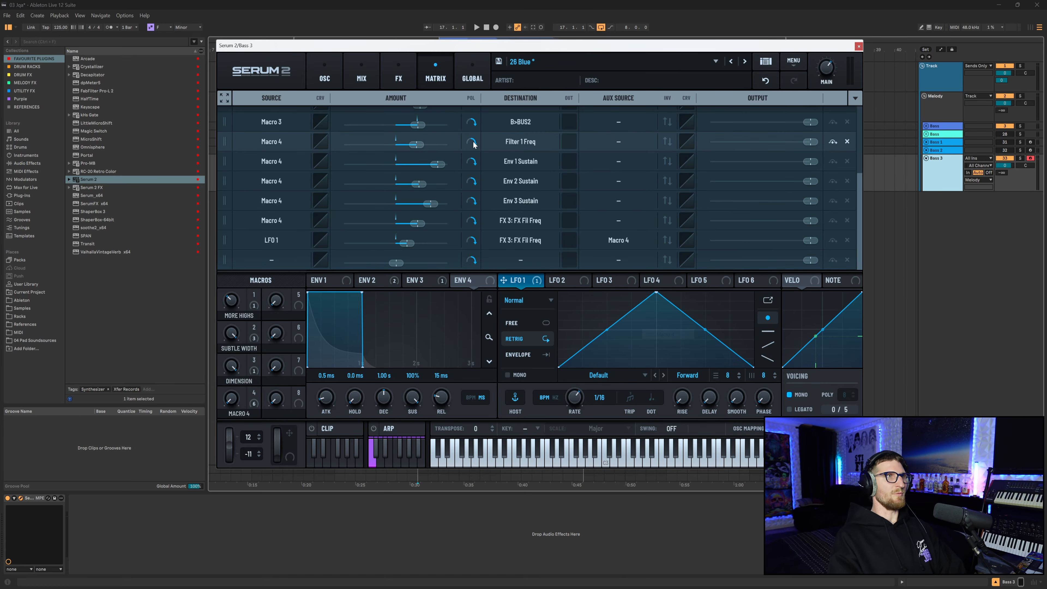
Step: Set LFO 1's rate to 1/4 while sweeping Macro 4 over played notes, and rename the macro Full Highs
click(325, 78)
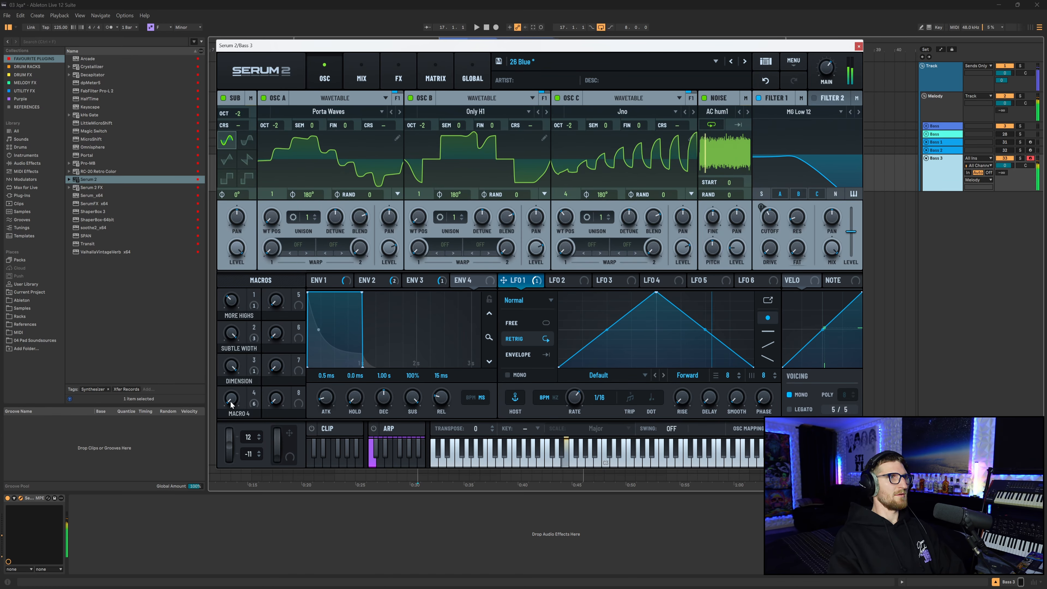
drag(236, 399, 264, 320)
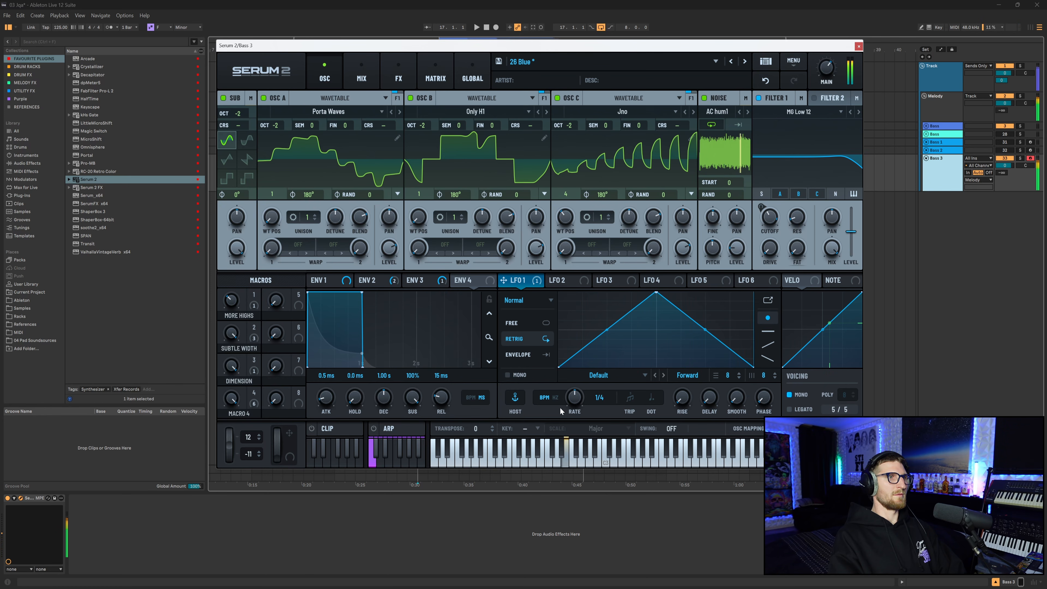
drag(225, 399, 237, 464)
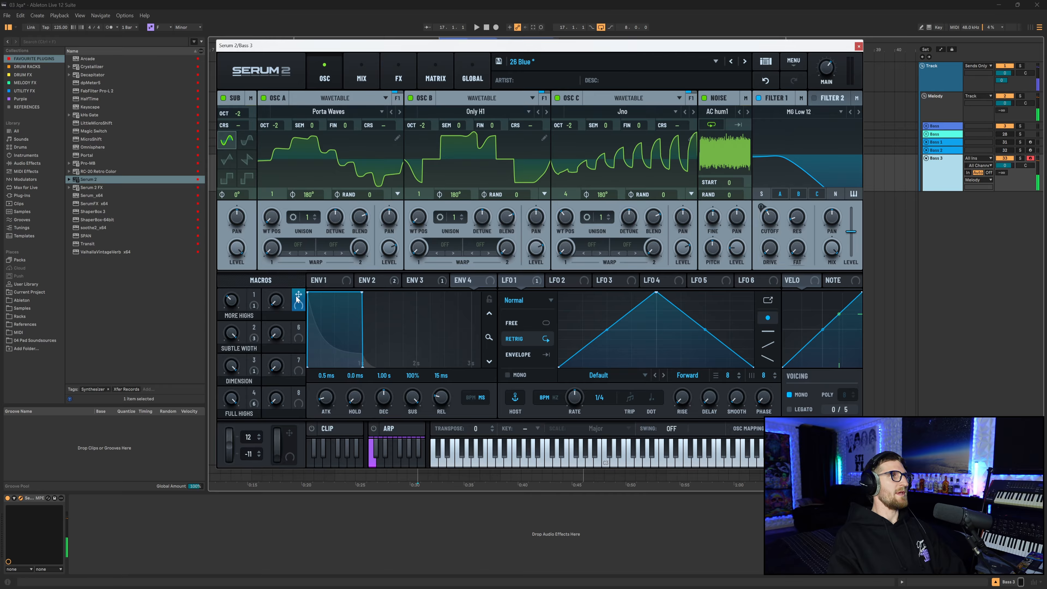
Step: Add a ping-pong Delay to the main effects chain and set both its left and right times to 1/8
click(398, 74)
click(230, 117)
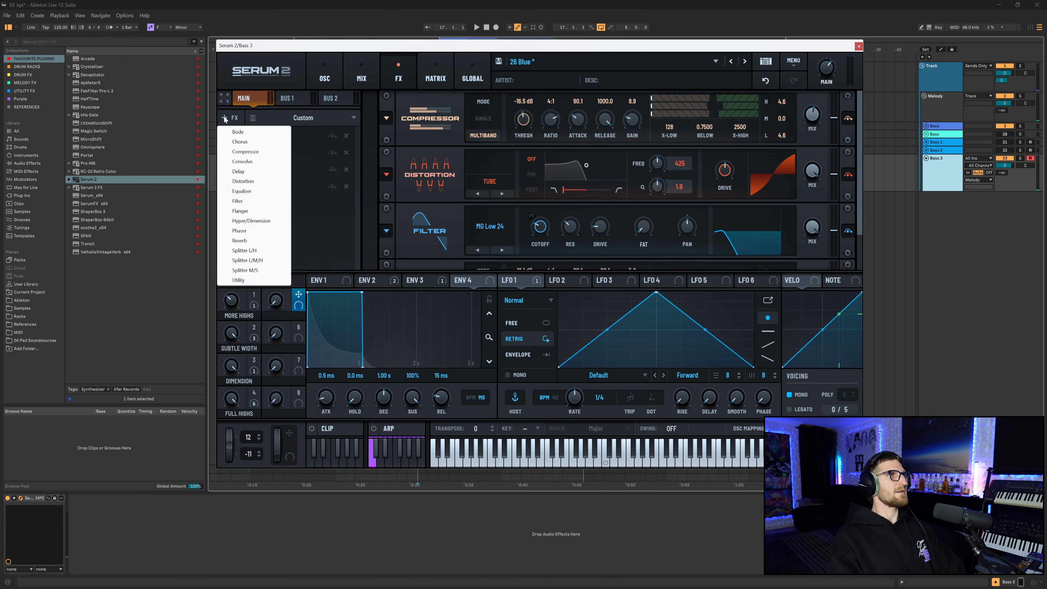
click(247, 172)
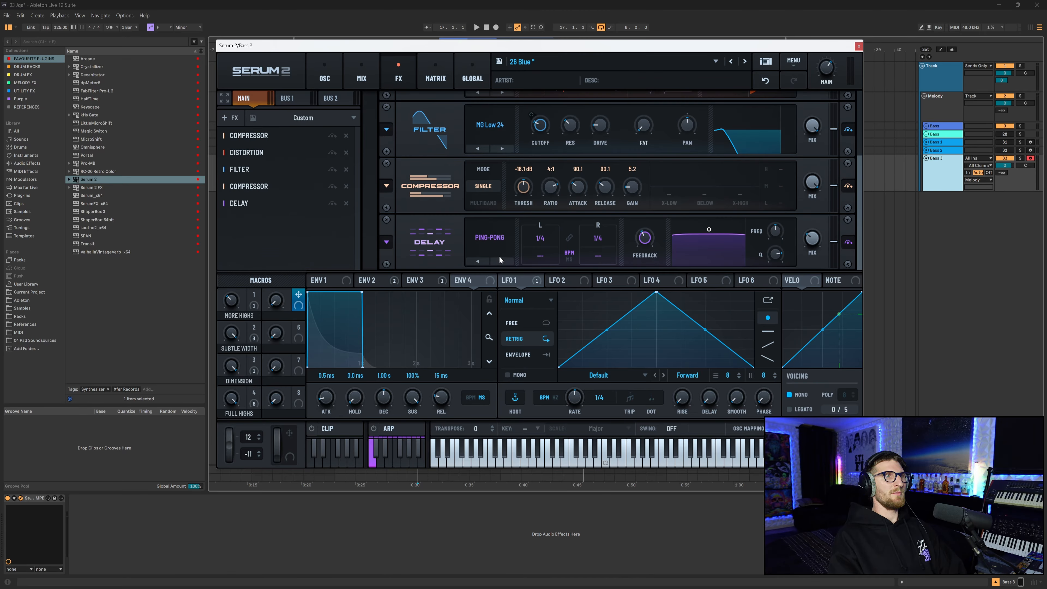
drag(543, 238, 598, 243)
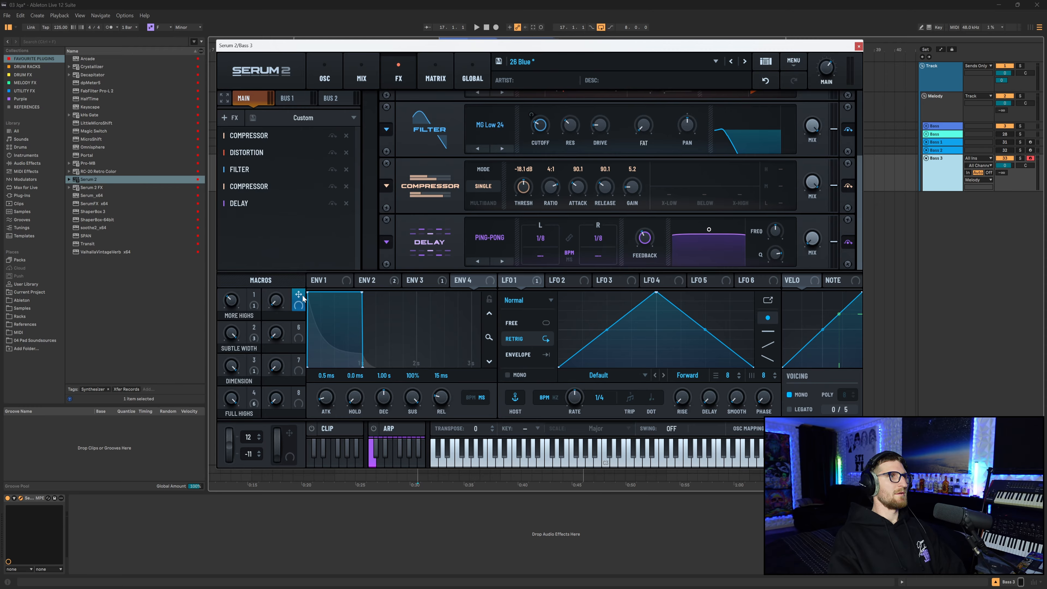
drag(299, 295, 811, 239)
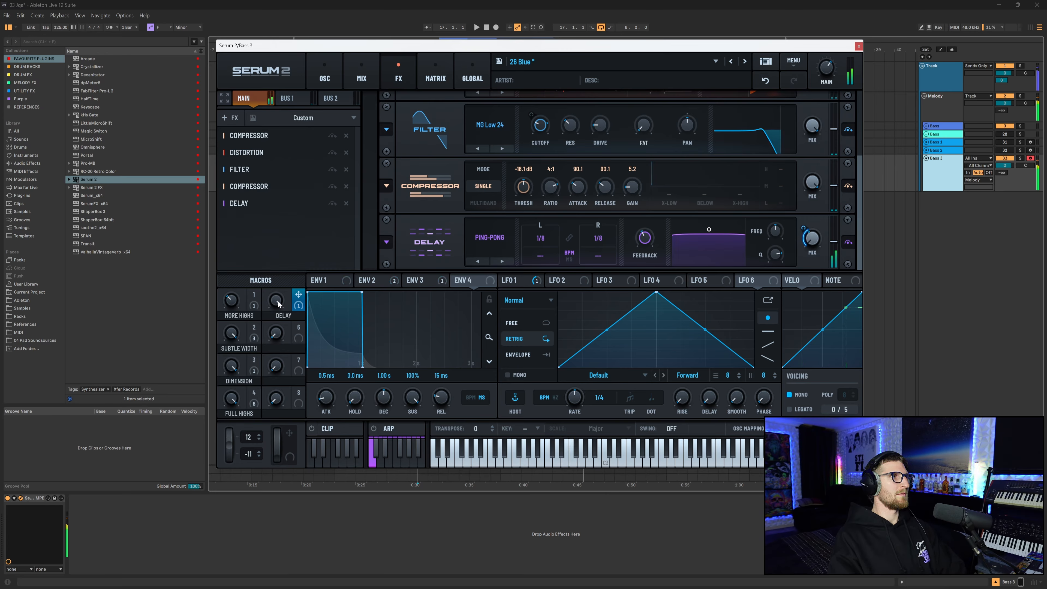
right_click(299, 295)
click(339, 325)
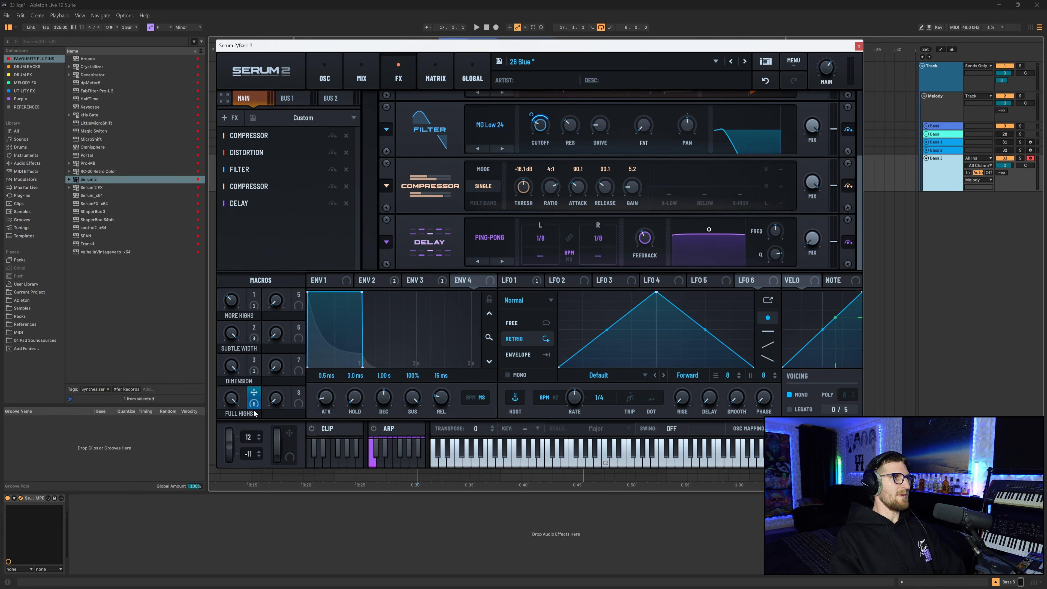
Step: Assign the Full Highs macro to the delay's mix and narrow the delay's filter band while testing the macro
drag(254, 392, 810, 241)
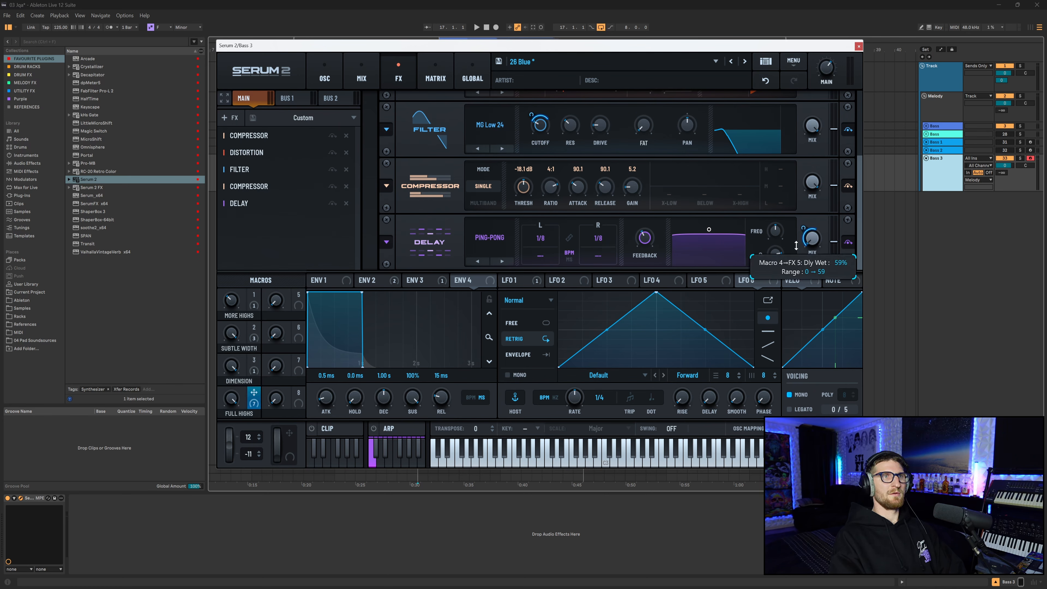
double_click(231, 398)
drag(226, 386, 251, 335)
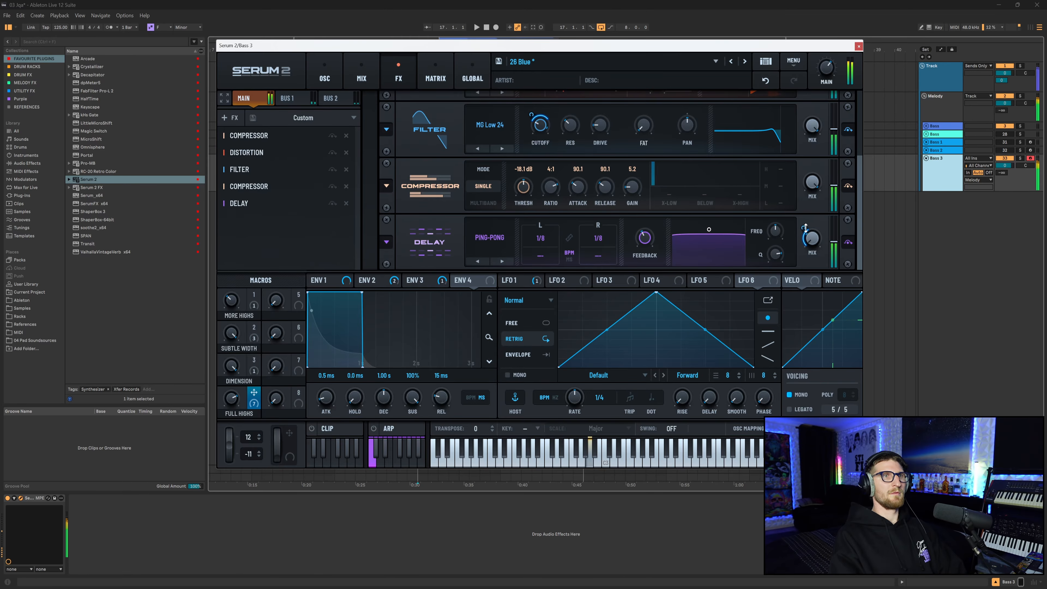
mouse_move(803, 231)
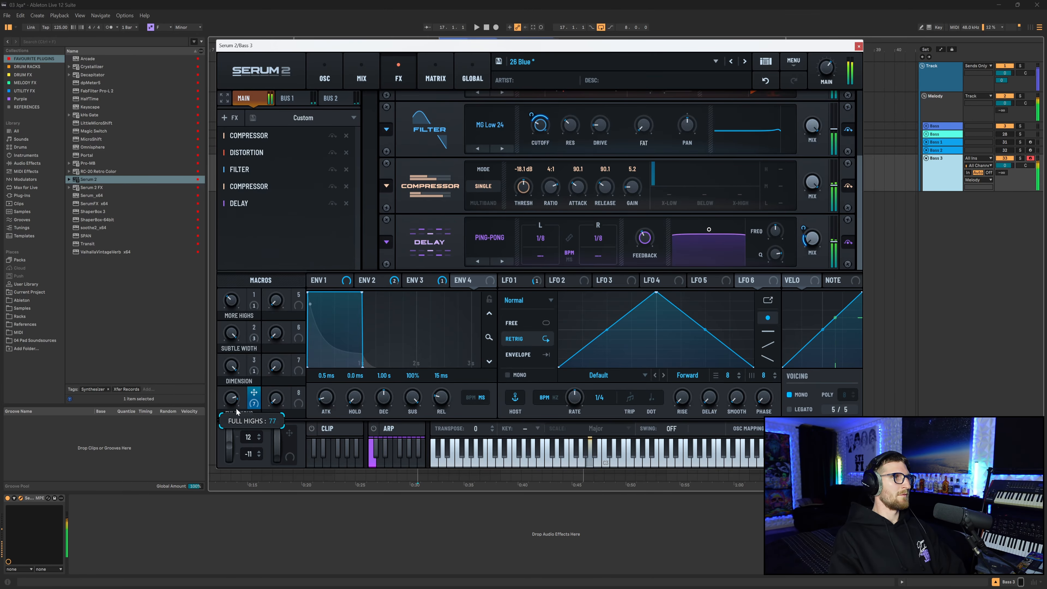
drag(709, 229, 707, 259)
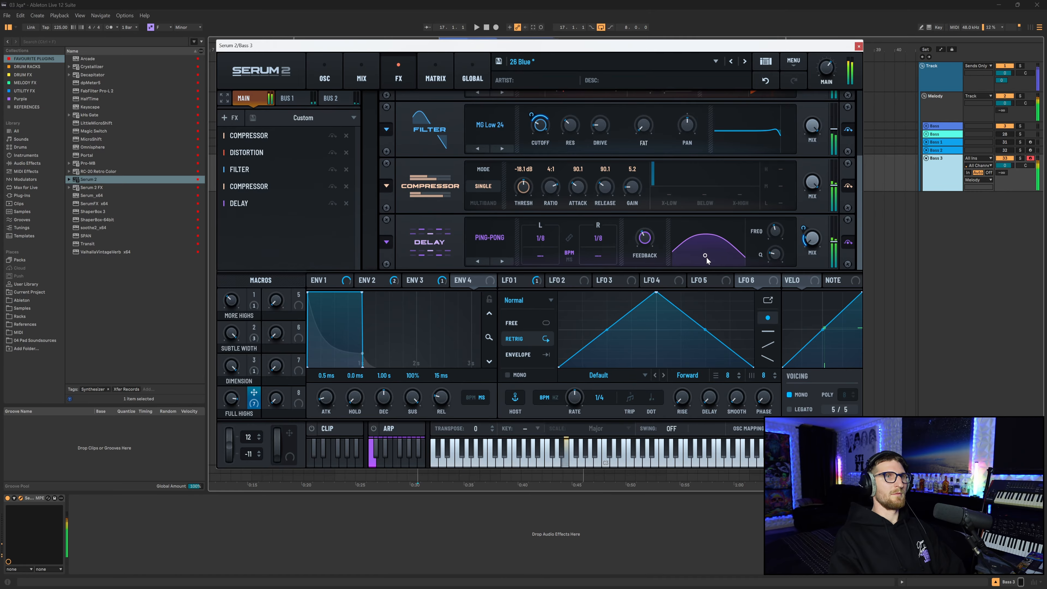
drag(230, 402, 230, 423)
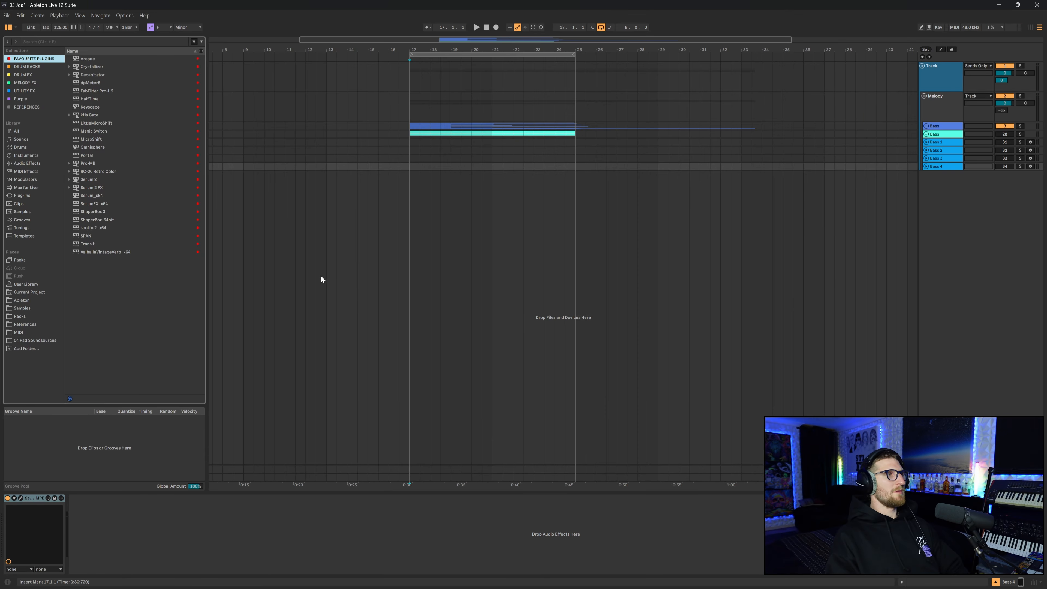
Step: Open the 03 House category of the Drum Loops folder within the 02 My Samples collection
click(20, 308)
click(69, 66)
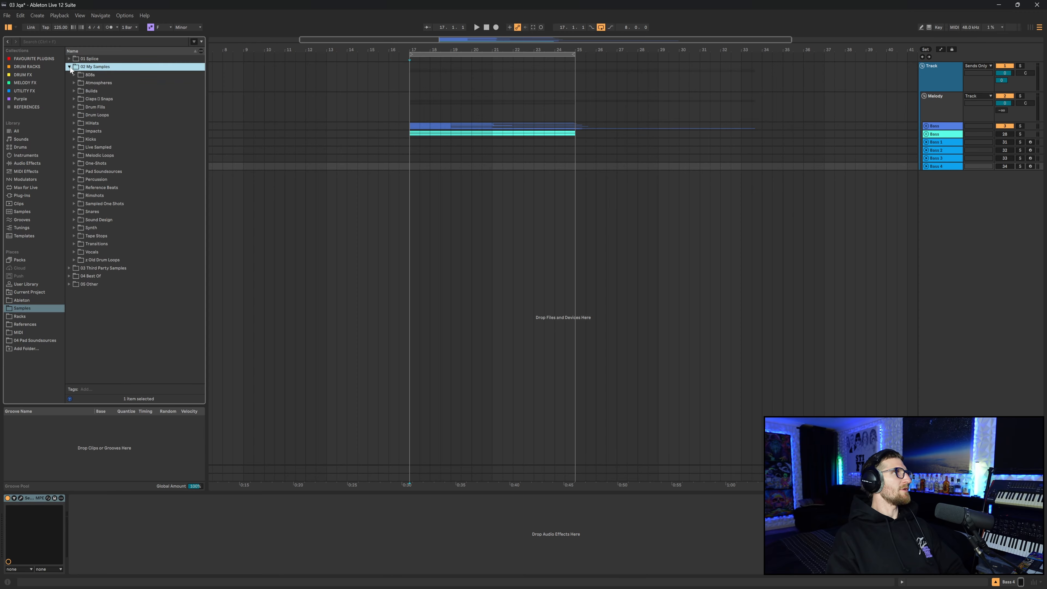
click(98, 155)
click(94, 115)
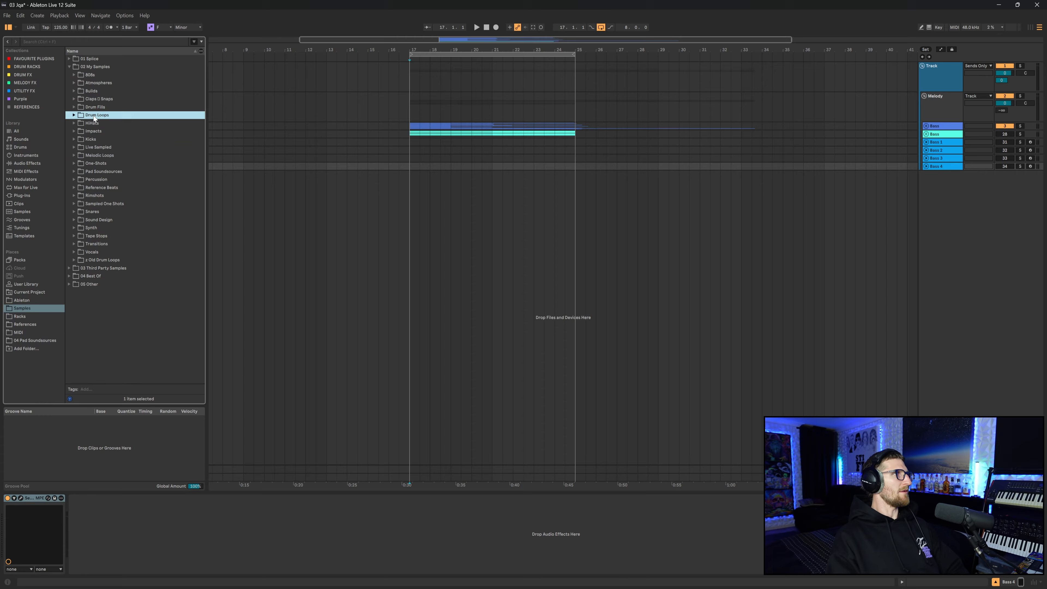
click(74, 115)
click(101, 139)
click(79, 139)
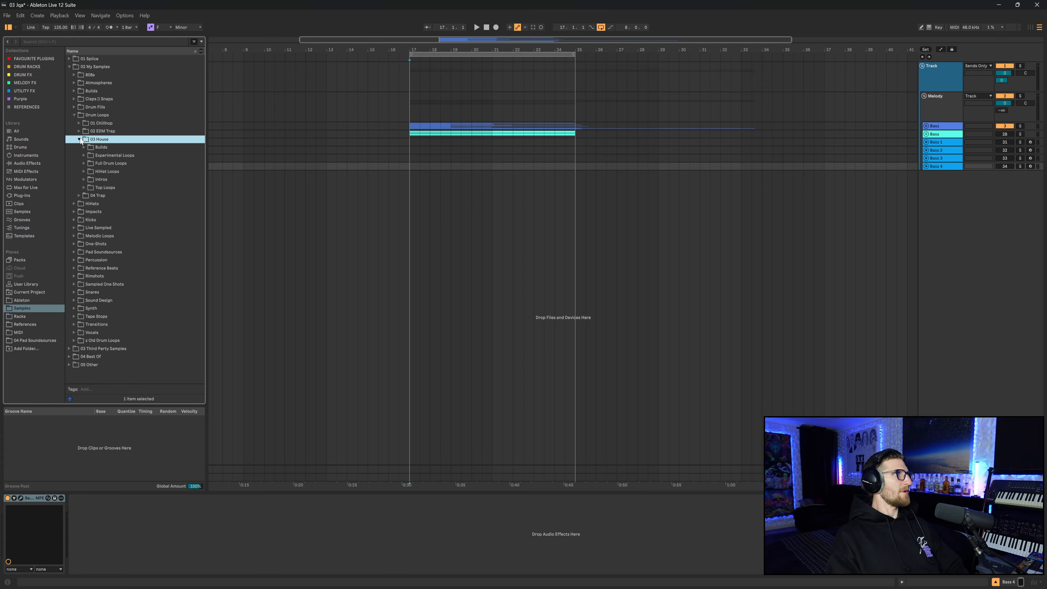
Step: Preview the last two loops of the second Full Drum Loops folder
click(84, 163)
click(89, 179)
scroll(130, 196, down, 10)
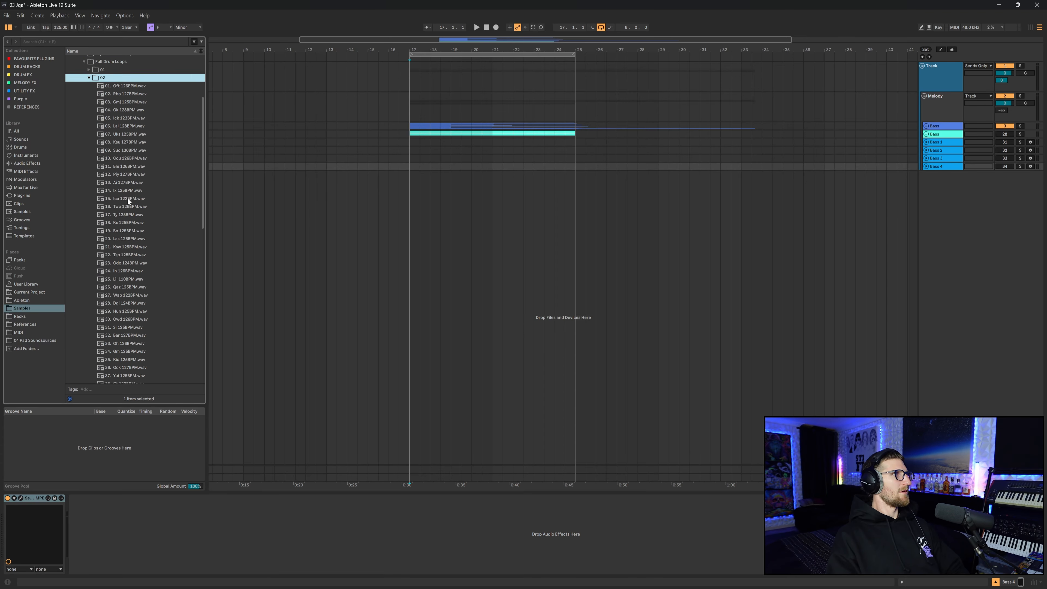
click(131, 280)
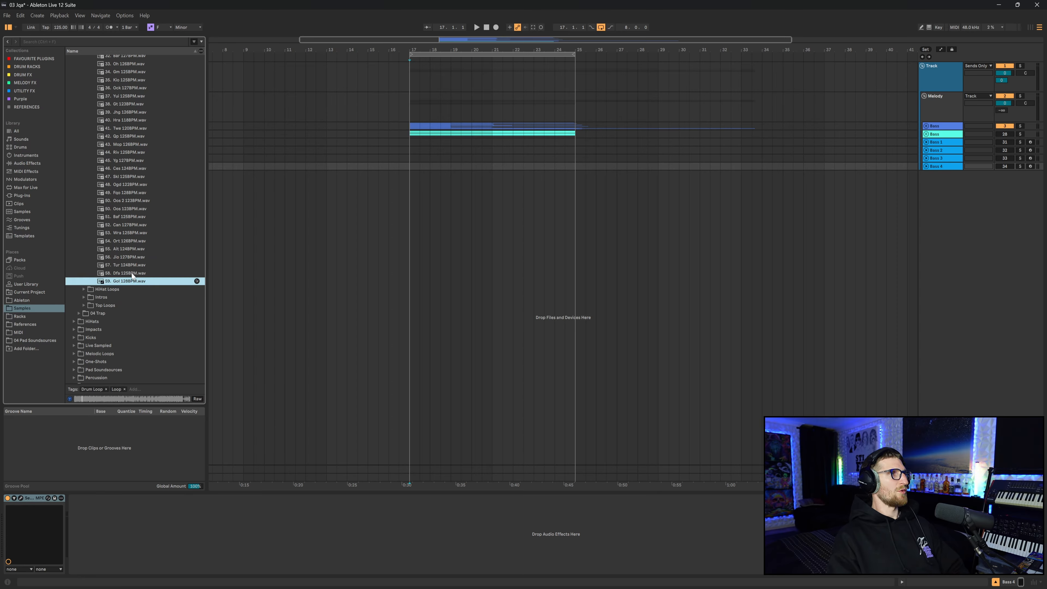
click(131, 272)
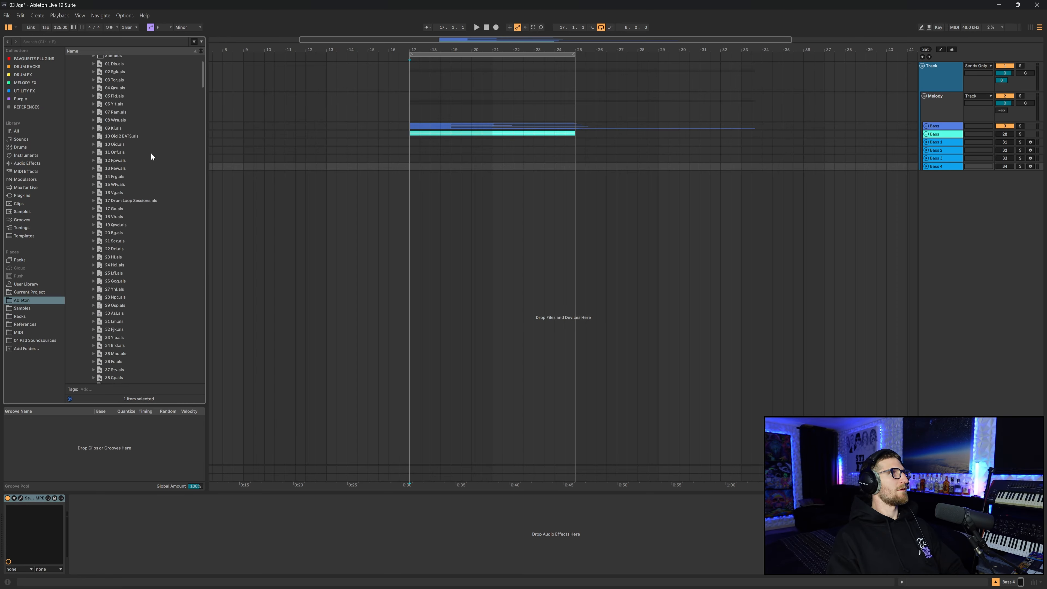
Step: Import the Drums and FX groups from the Track group of the saved session 131 Dfa.als into the current project
scroll(150, 152, down, 2)
drag(202, 96, 190, 156)
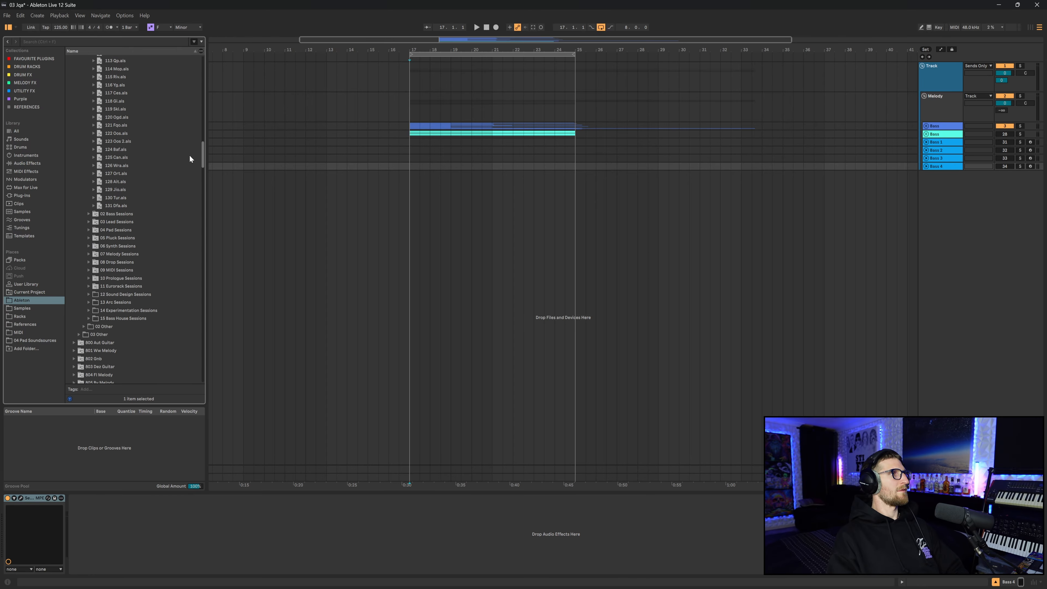
click(118, 206)
click(93, 205)
click(99, 214)
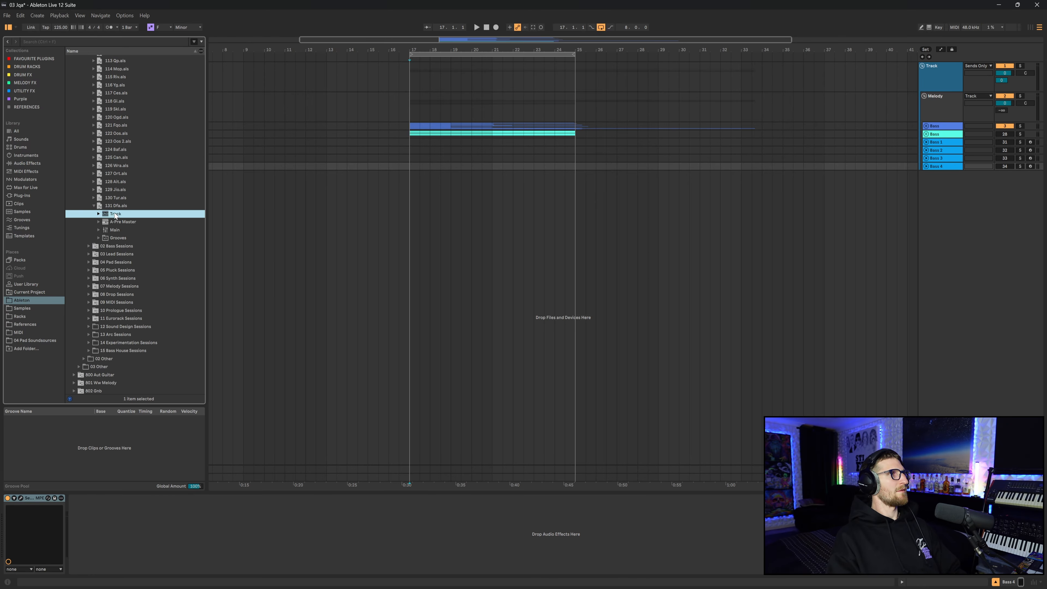
click(99, 214)
click(119, 241)
shift+click(120, 246)
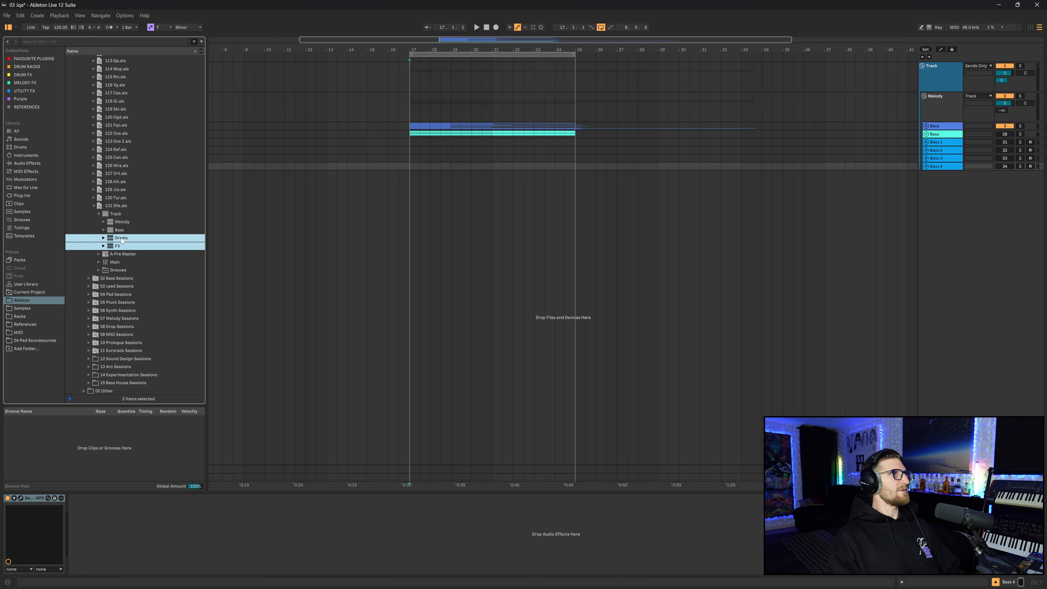
drag(121, 245, 941, 98)
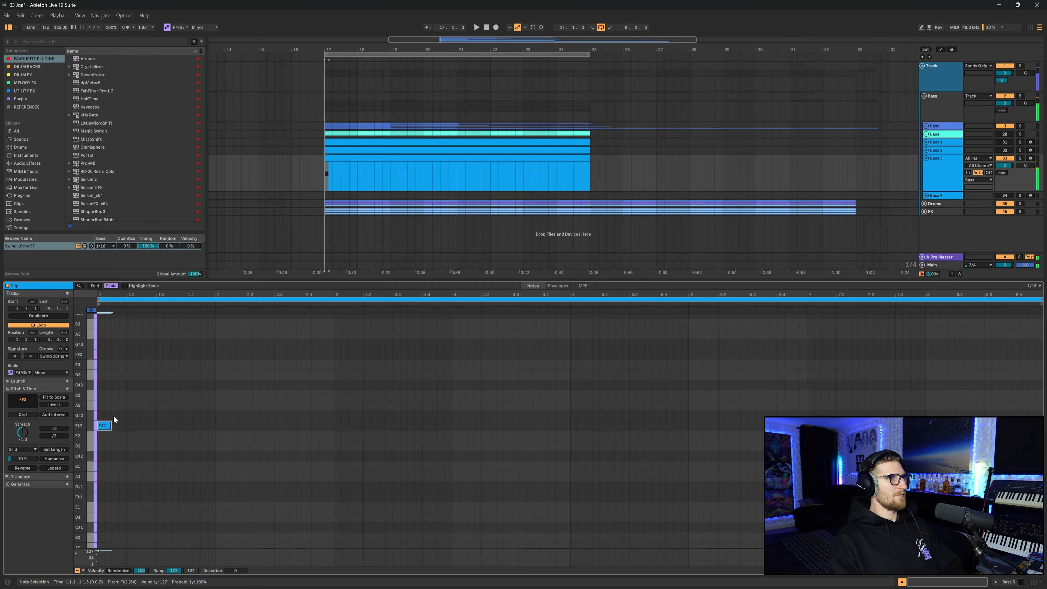
Step: Continue bar 1 of the Bass 3 clip with F#2, G#2, D3, C#3 and G#2 notes, and add D2 at bar 2
click(152, 425)
click(160, 415)
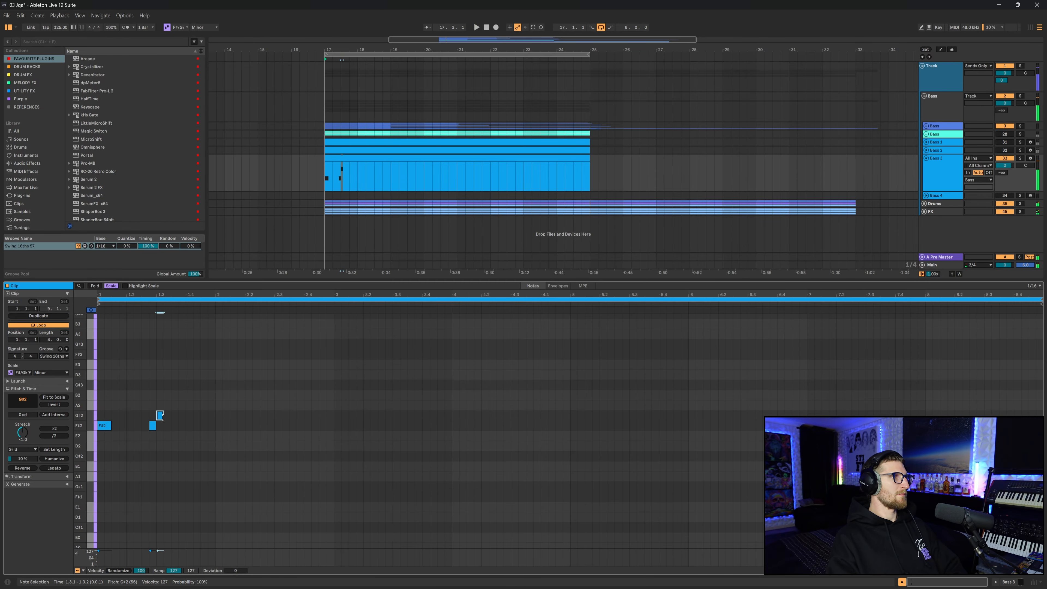
click(169, 385)
drag(168, 387, 173, 374)
click(182, 384)
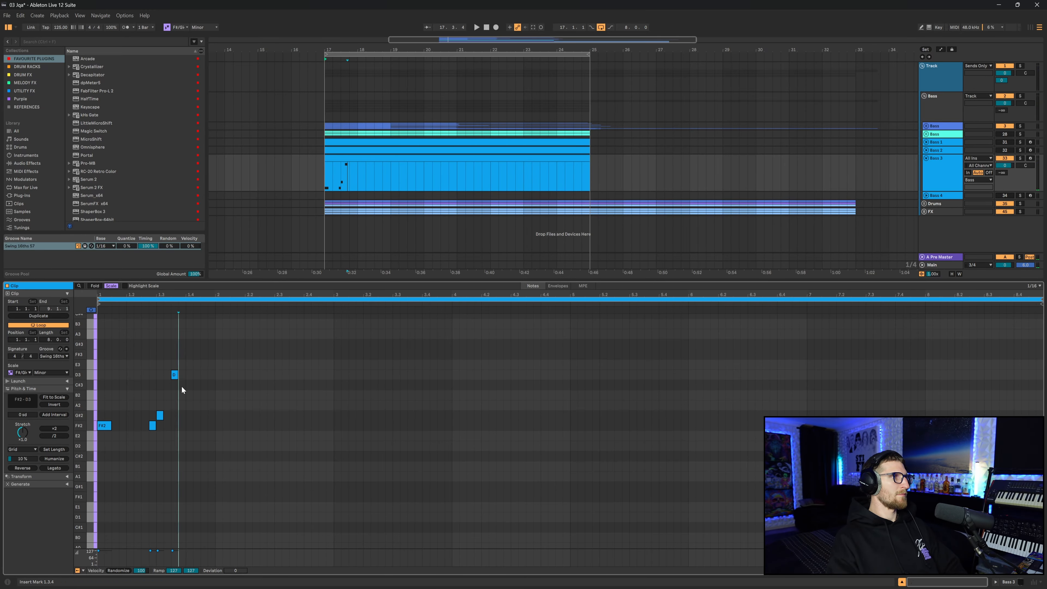
click(202, 415)
drag(208, 416, 230, 446)
click(218, 436)
Step: Complete bar 2 of the bassline with D2, A2 and G#2 notes and a closing D3 and C#3, checking it in playback
key(space)
click(224, 422)
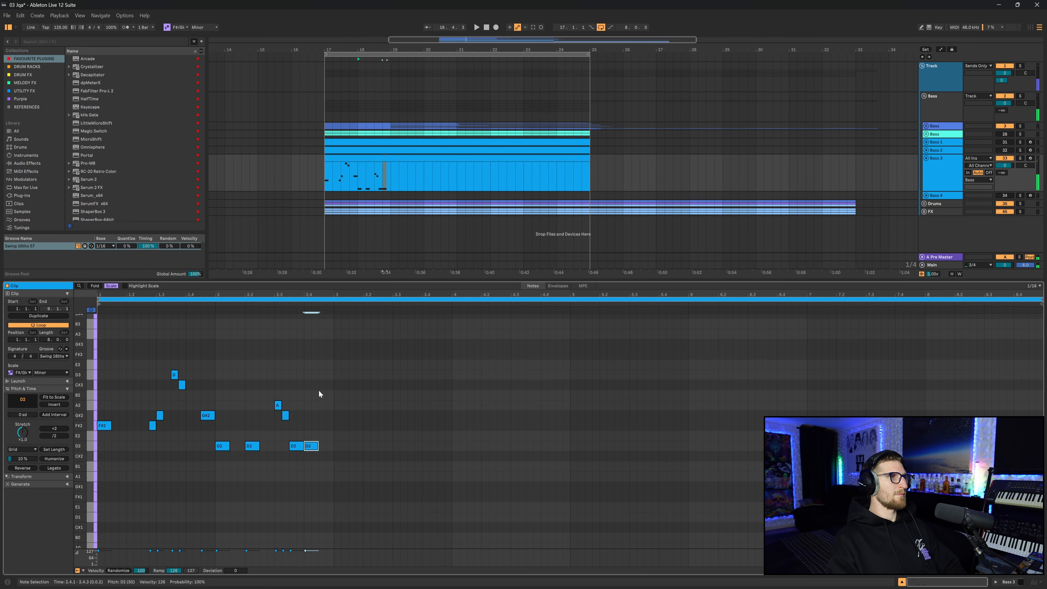
double_click(322, 384)
key(space)
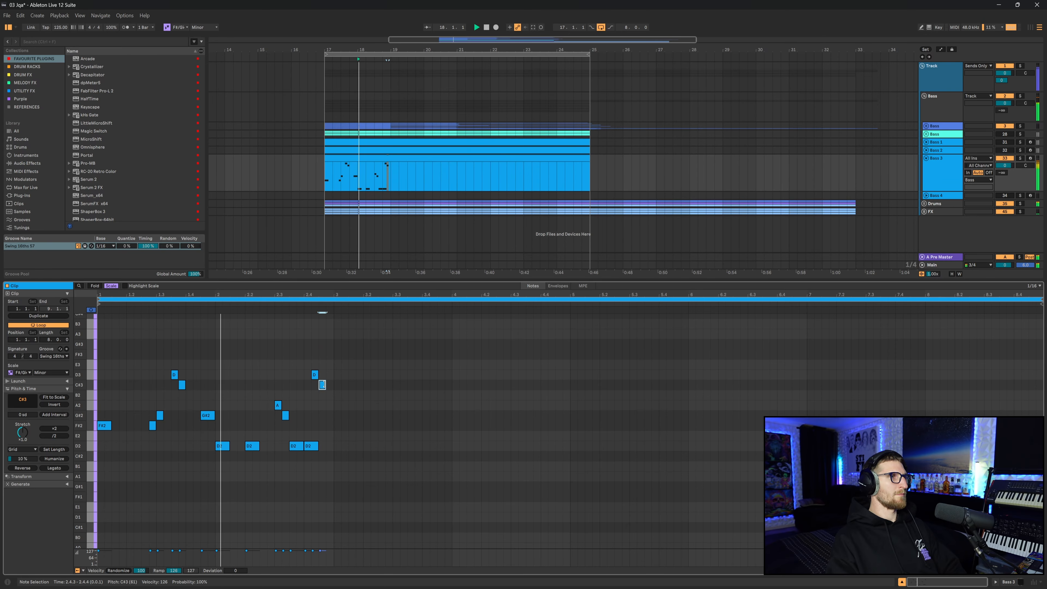
drag(325, 385, 271, 405)
Step: Extend the bassline over bars 3 and 4 with a high C#4 at the end, and duplicate the four bars on Bass 3
click(334, 413)
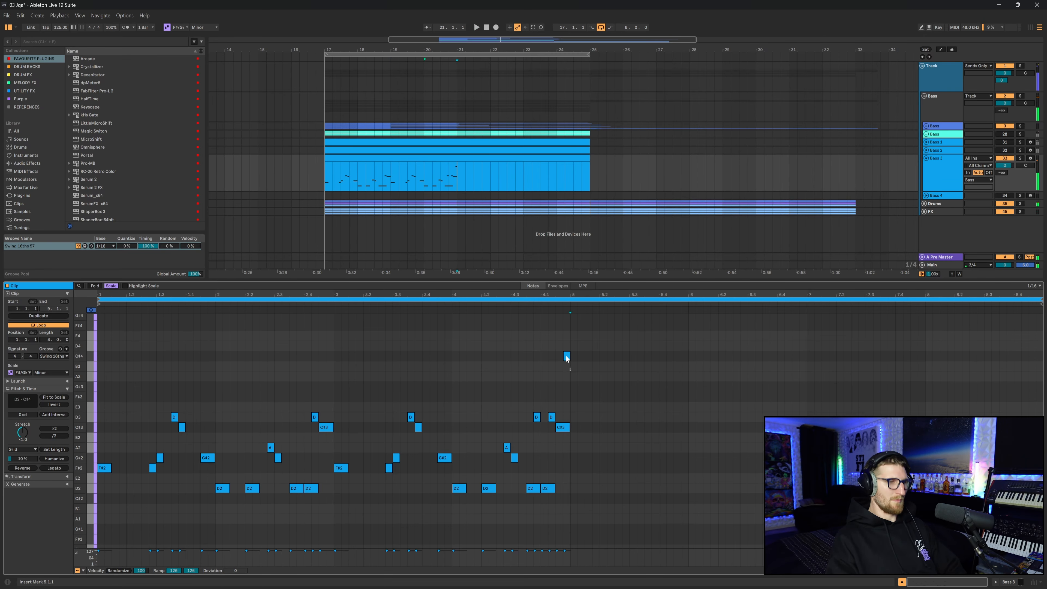
click(561, 340)
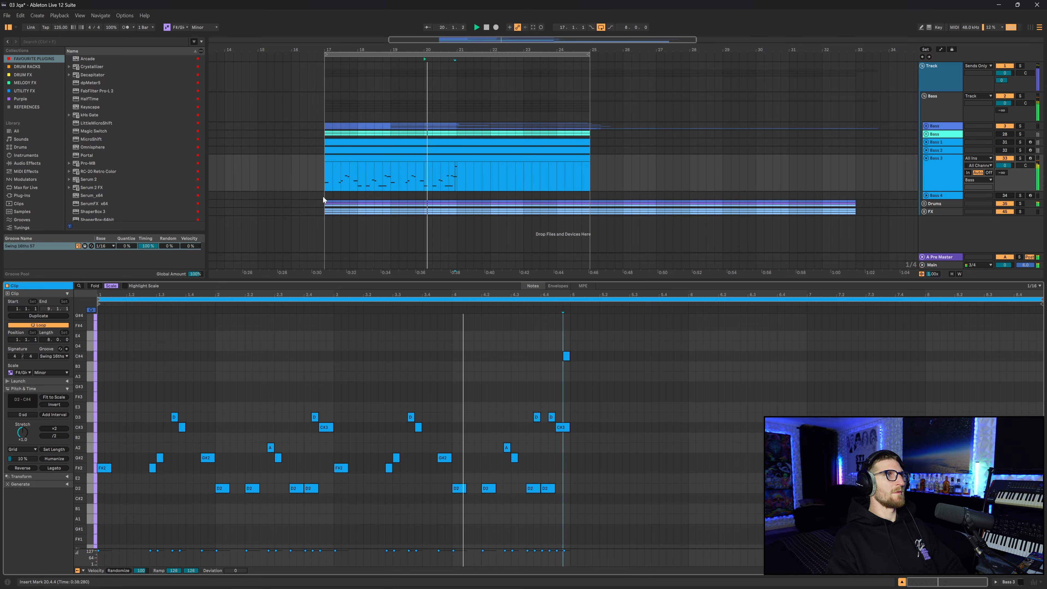
drag(325, 181, 461, 175)
key(ctrl+d)
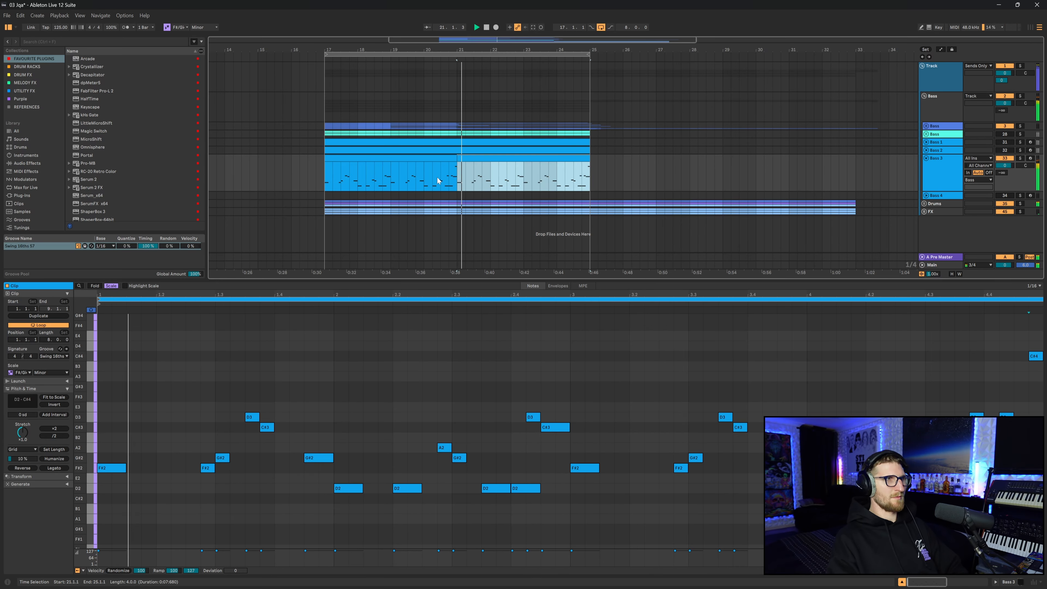
Step: Join the two four-bar Bass 3 clips into one eight-bar clip and rework the closing notes of the bassline
click(484, 155)
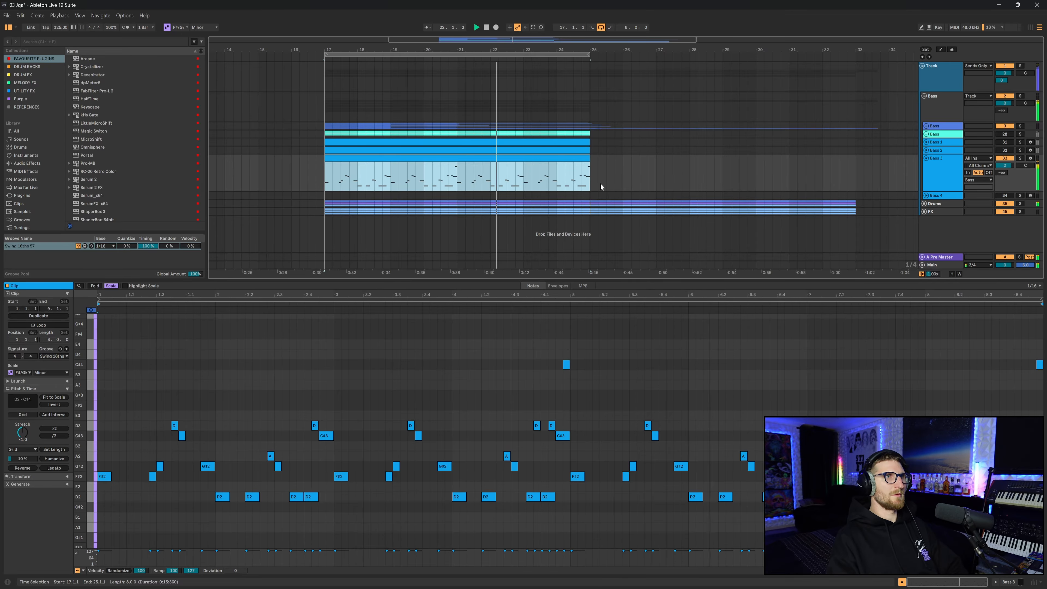
drag(928, 353, 1034, 474)
Step: Automate Serum 2's Character macro (Macro 4) on Bass 3 with a ramp from zero at 24.1.1 to maximum at bar 25
click(21, 498)
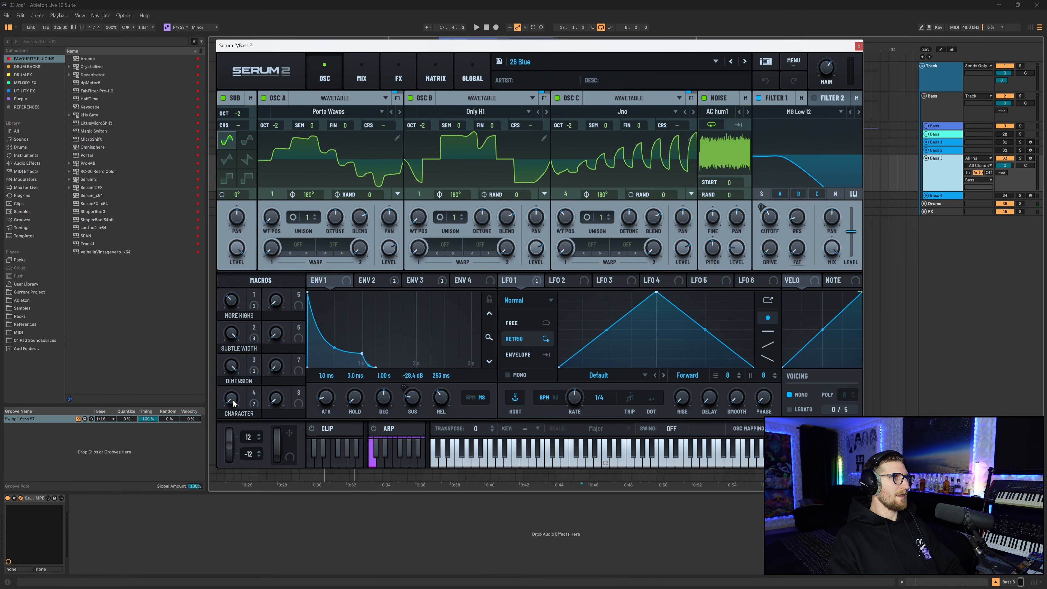
click(858, 46)
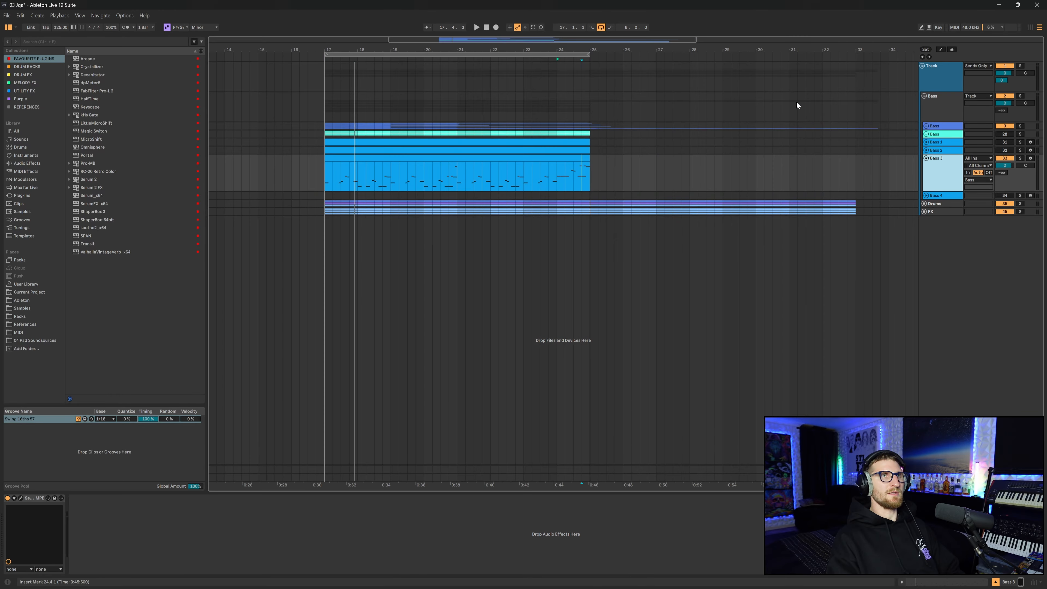
click(549, 177)
key(plus)
key(plus)
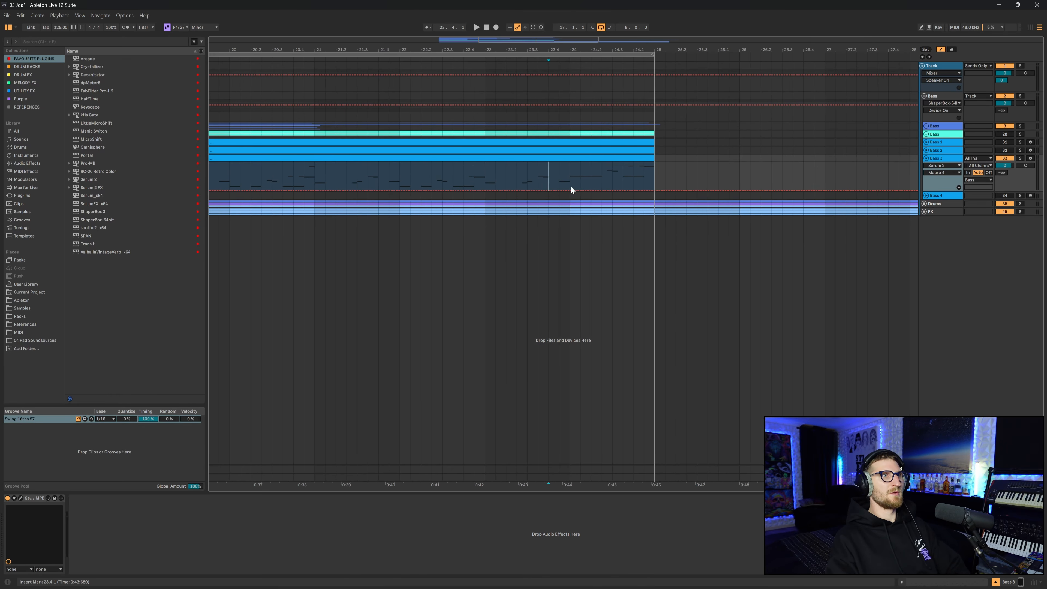
click(571, 190)
click(486, 178)
key(space)
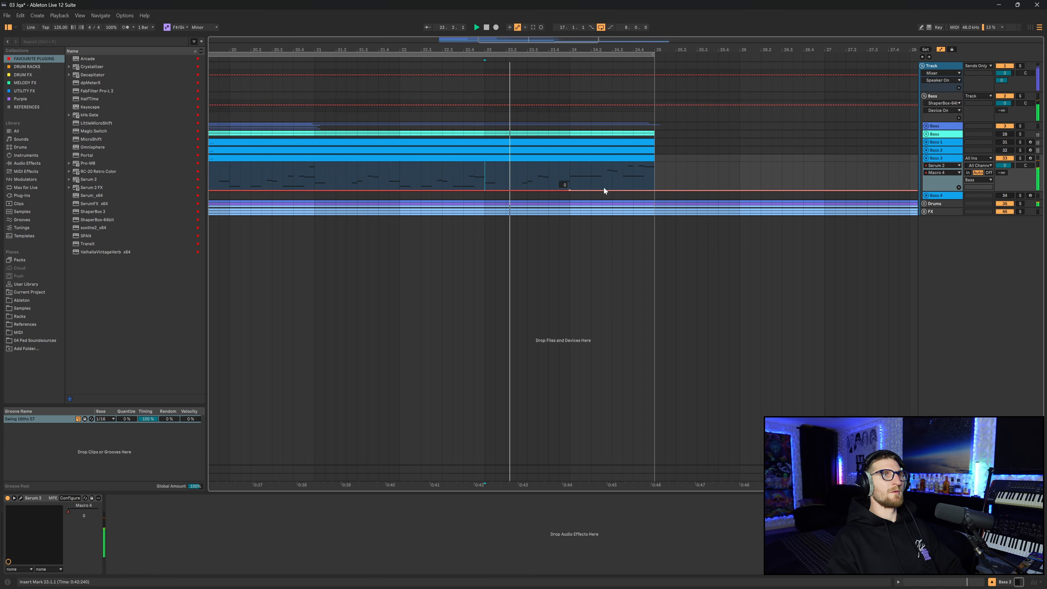
drag(603, 190, 654, 163)
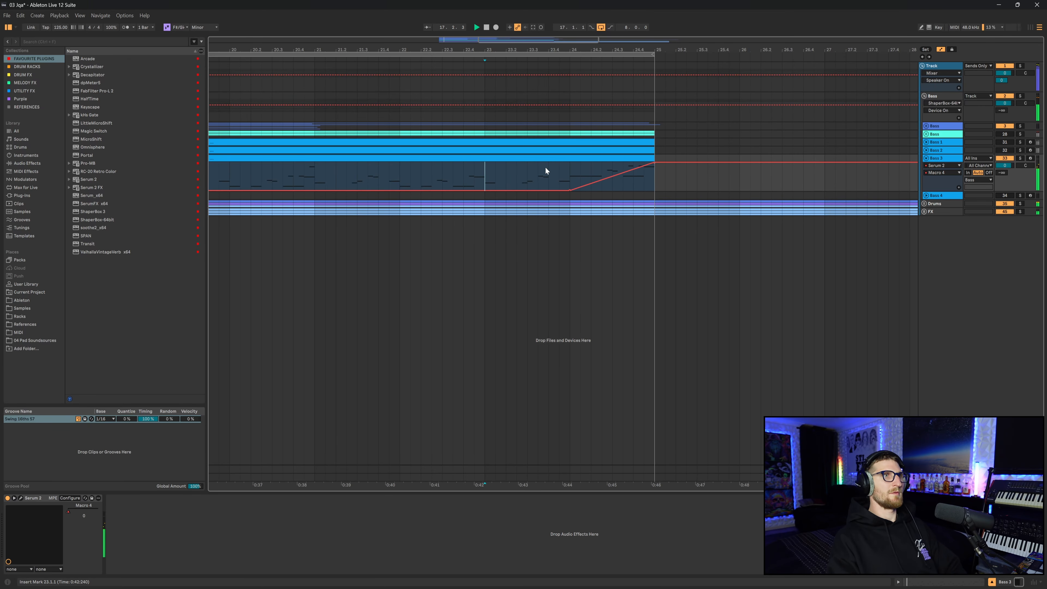
Step: Add two raised Macro 4 automation blocks in bar 20, a short one before beat 3 and a higher one across beat 4, and audition them
click(567, 173)
key(minus)
key(minus)
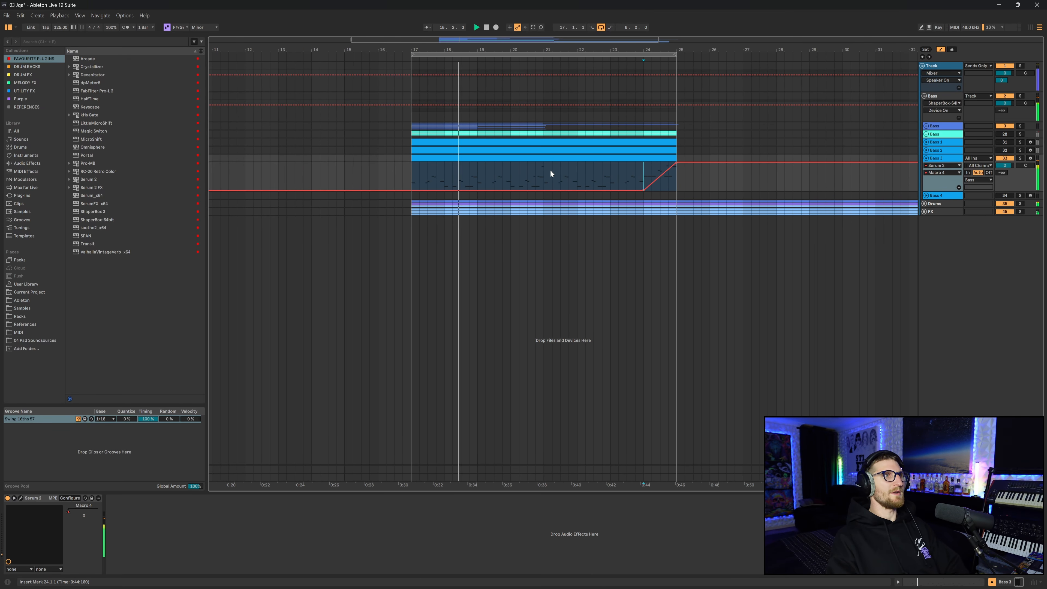
click(545, 168)
key(plus)
key(plus)
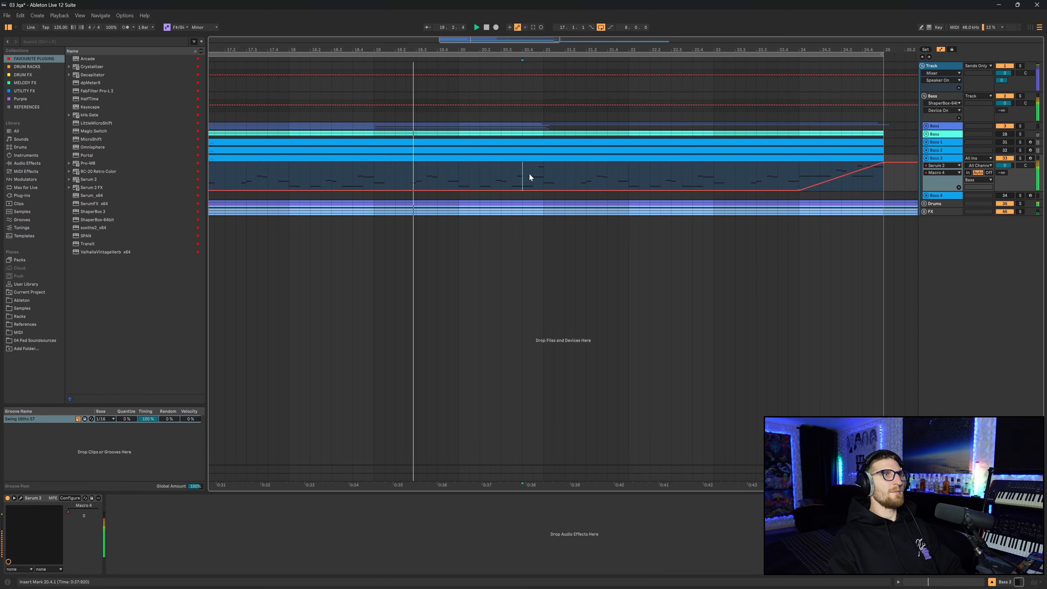
drag(529, 173, 497, 178)
key(space)
click(457, 172)
key(space)
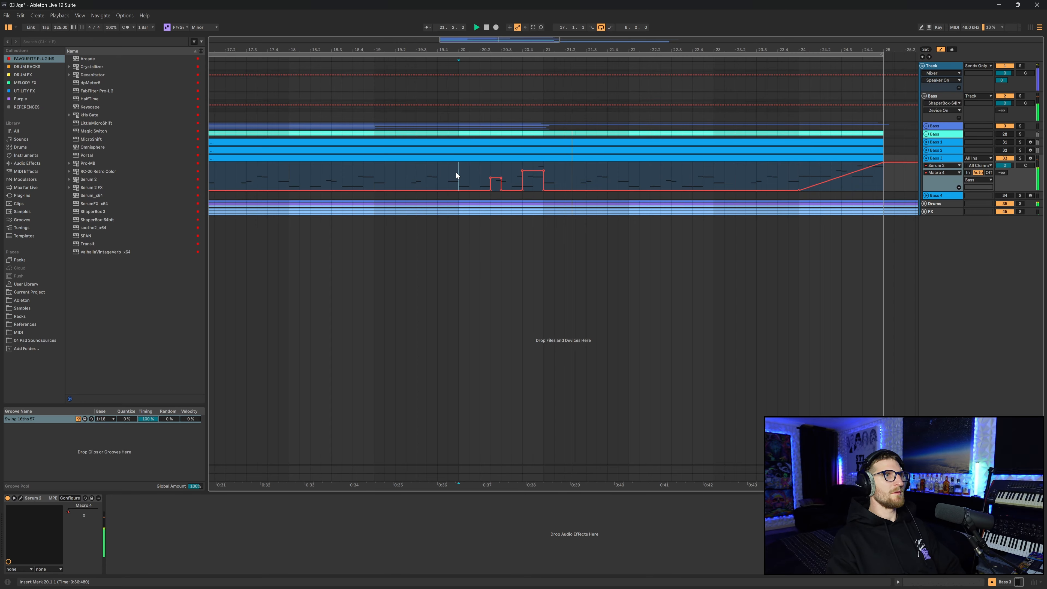
Step: Raise the Macro 4 automation slightly between 18.4.2 and 19.1.1 on Bass 3 and play it back
key(minus)
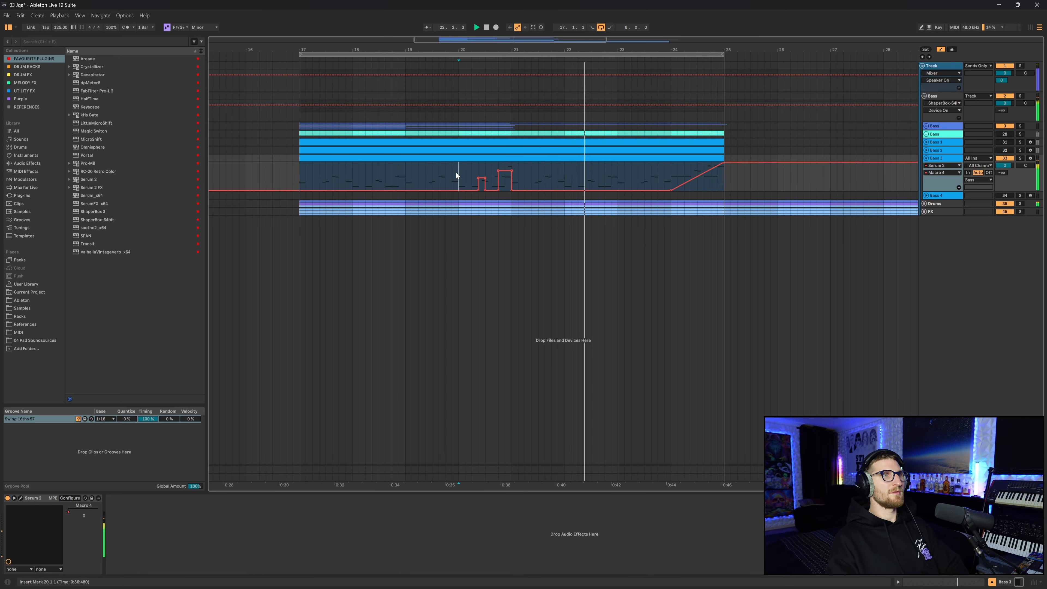
key(space)
drag(474, 182, 490, 194)
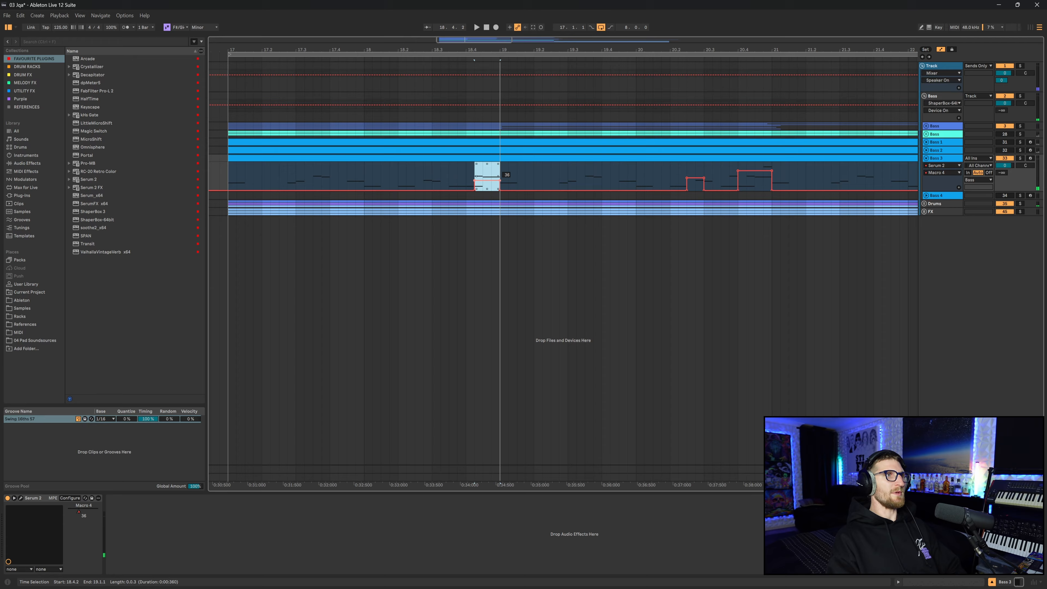
click(435, 169)
key(space)
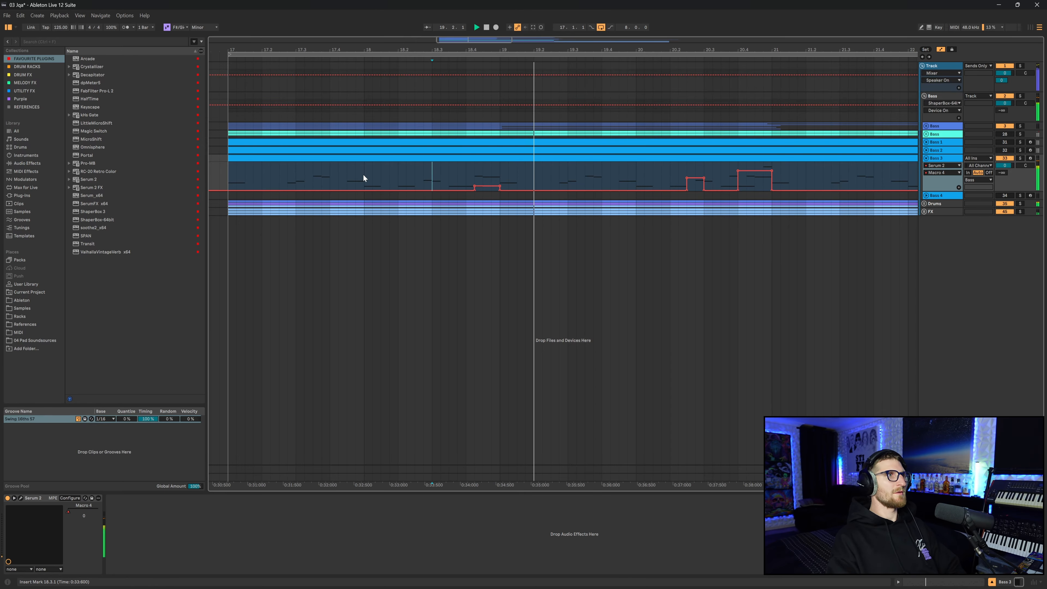
Step: Load Omnisphere from the favourite plugins onto the empty Melody track
scroll(363, 174, down, 3)
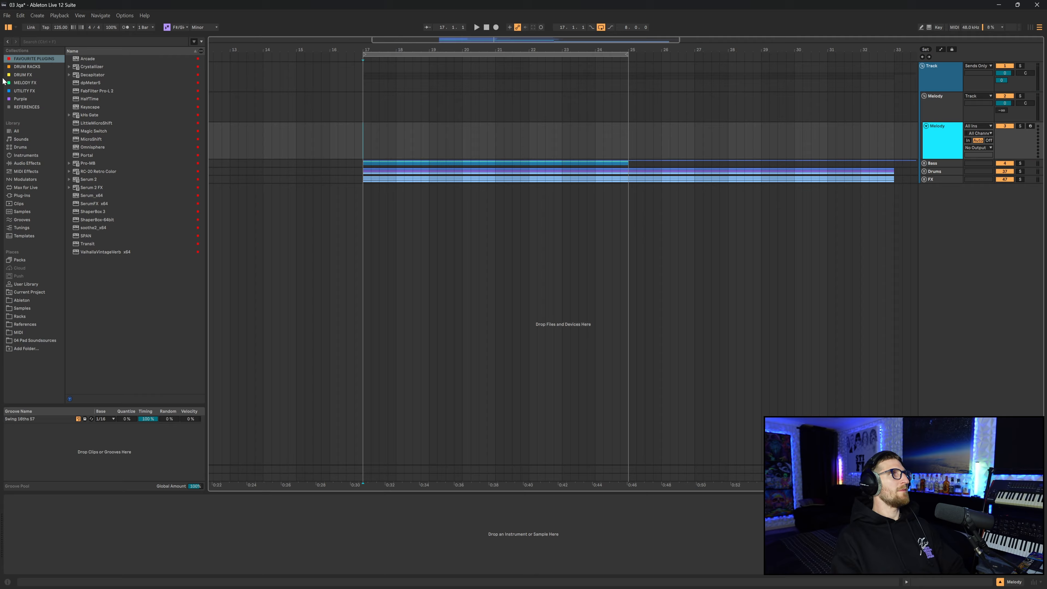
click(28, 60)
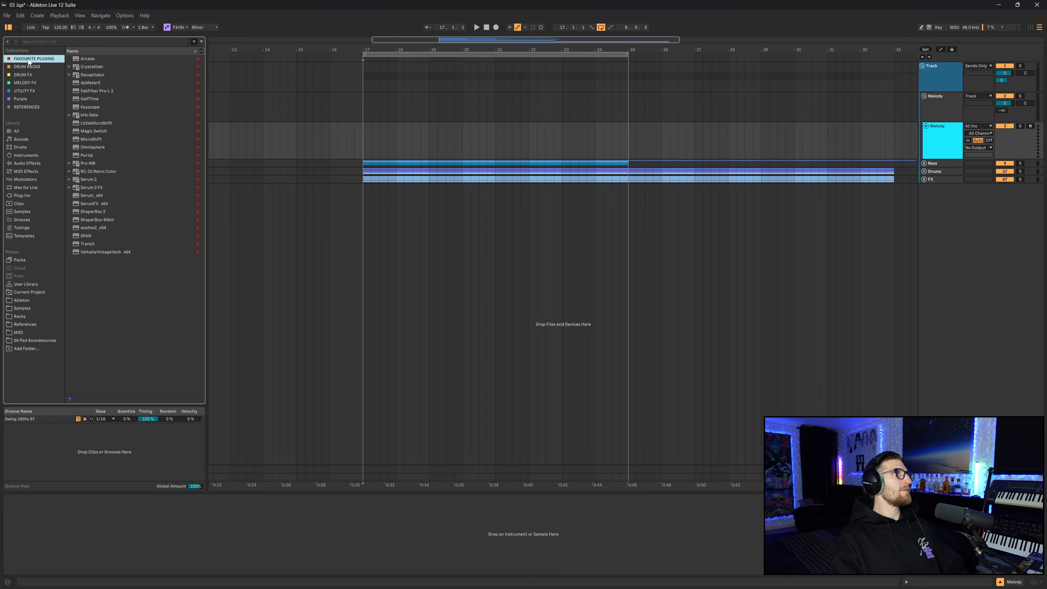
click(100, 147)
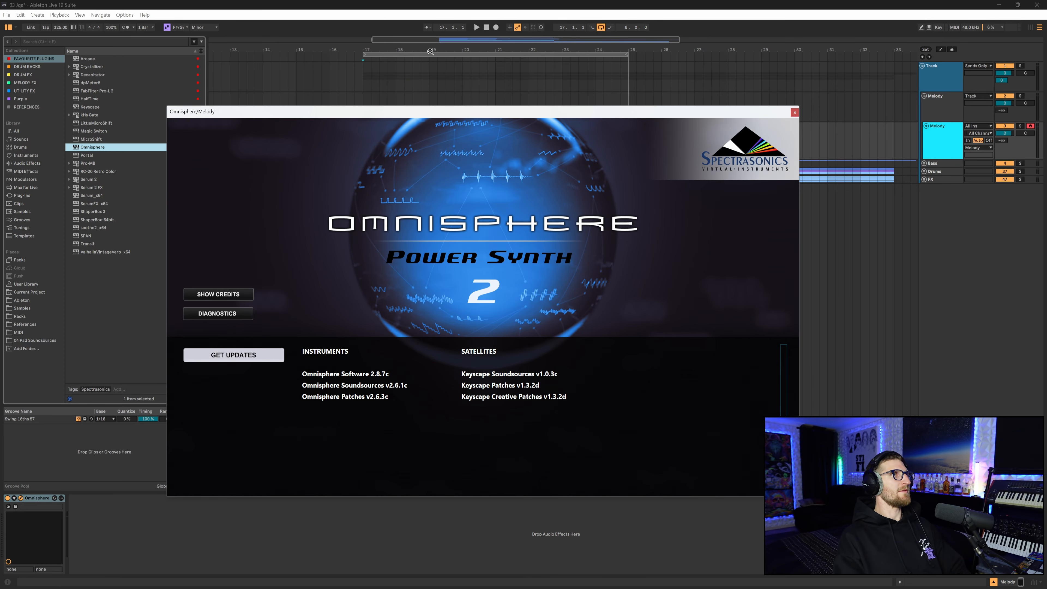
Step: Load the ANDROMEDA - Andromedized patch from the Synth Long category of Omnisphere's Hardware Library and close the plug-in window
click(315, 110)
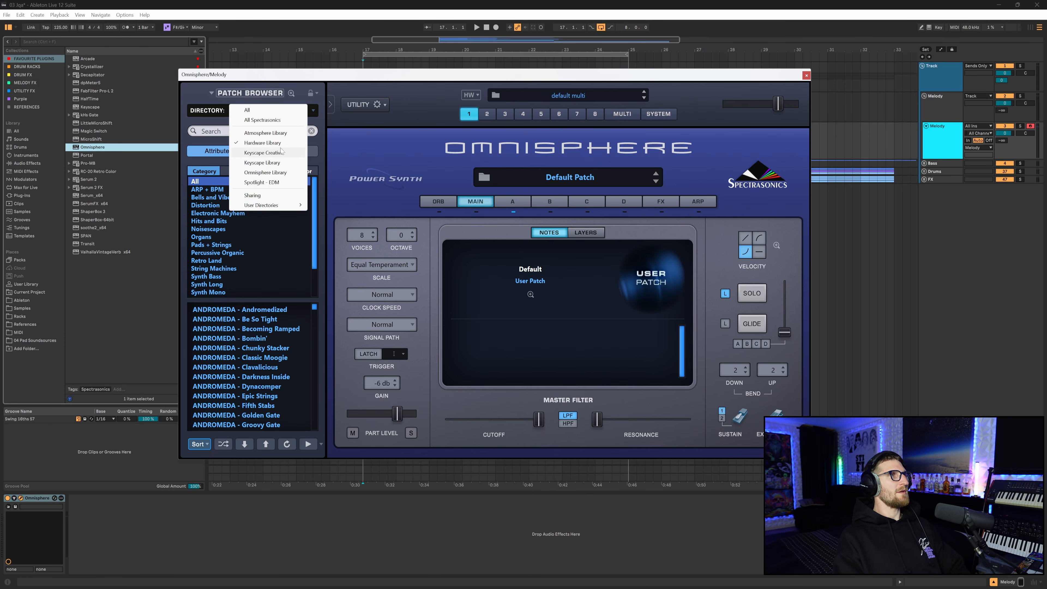
click(263, 142)
scroll(251, 234, down, 2)
scroll(252, 233, down, 1)
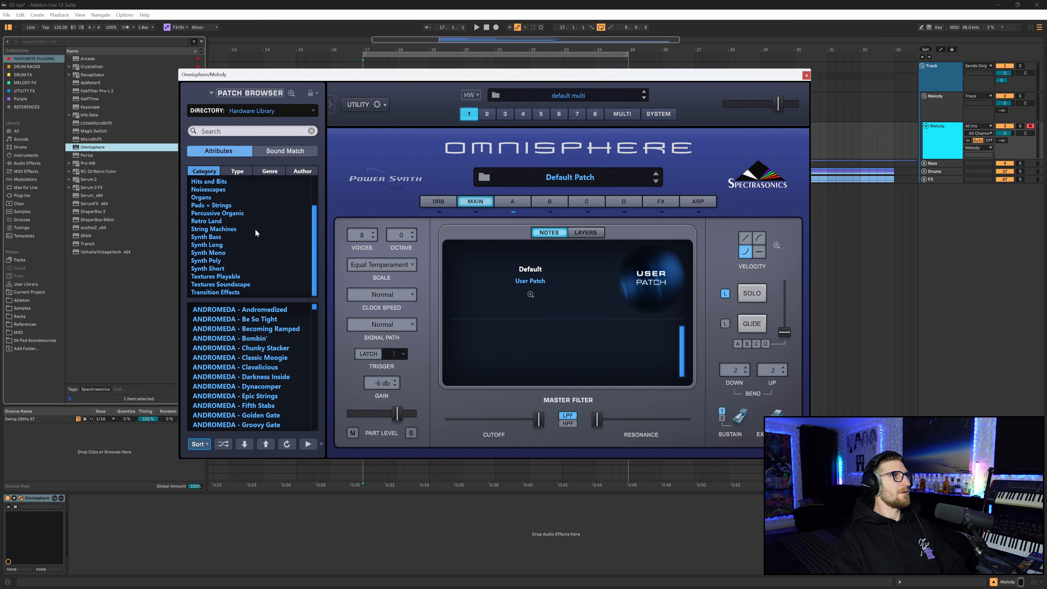
click(219, 246)
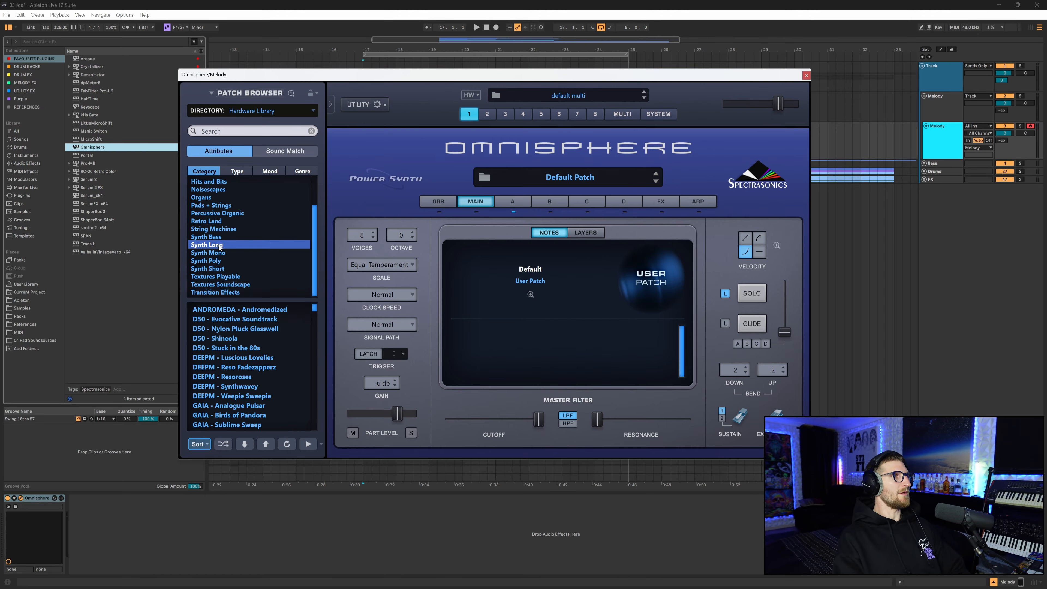
click(293, 311)
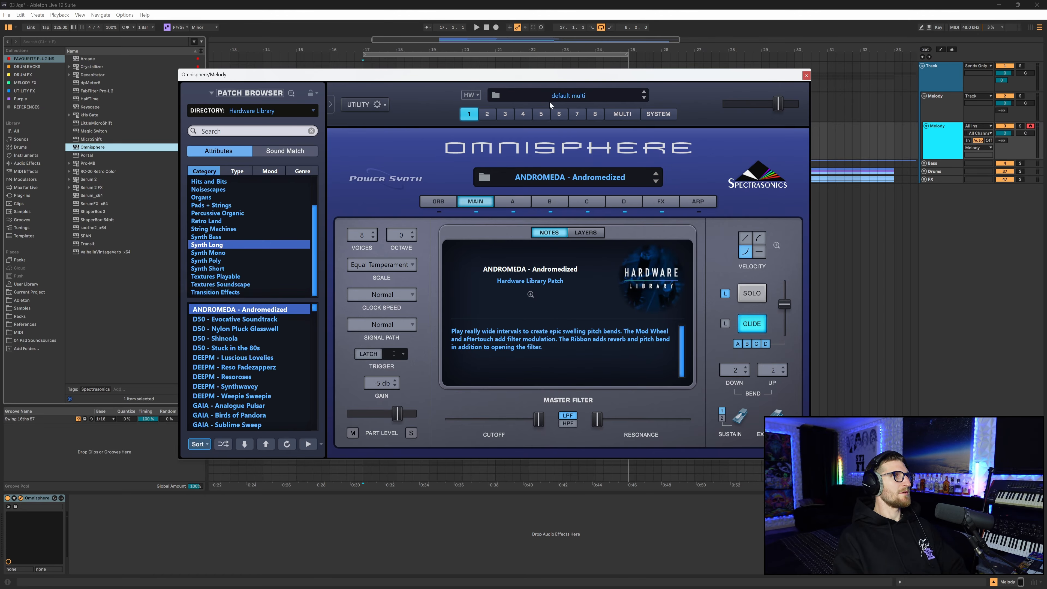
click(806, 75)
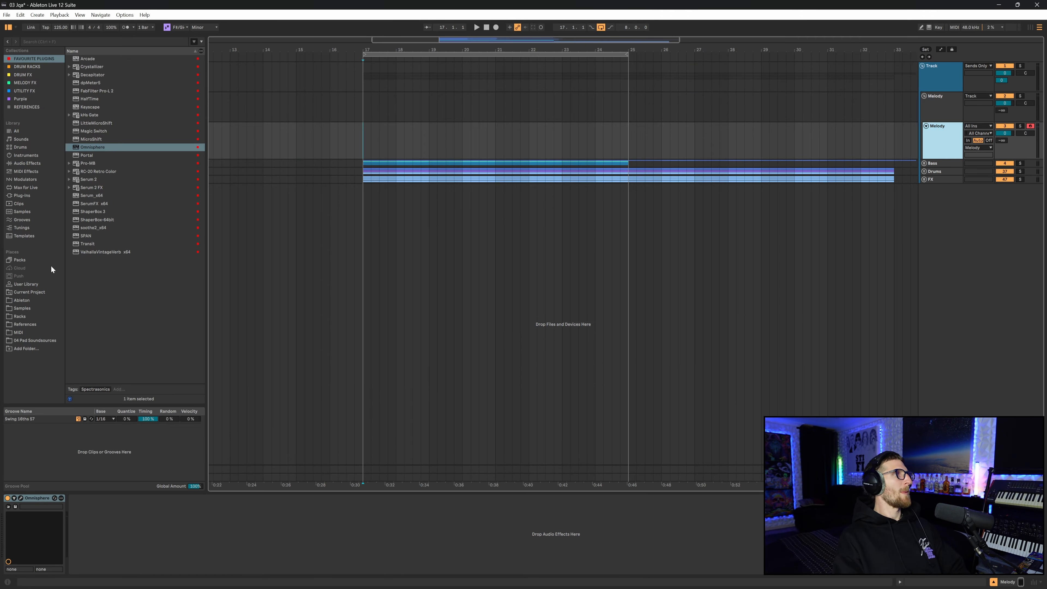
Step: Add the 04 Slight Vintage.adg rack from the Pad FX folder of the FX Racks to the Melody track
click(21, 316)
click(70, 67)
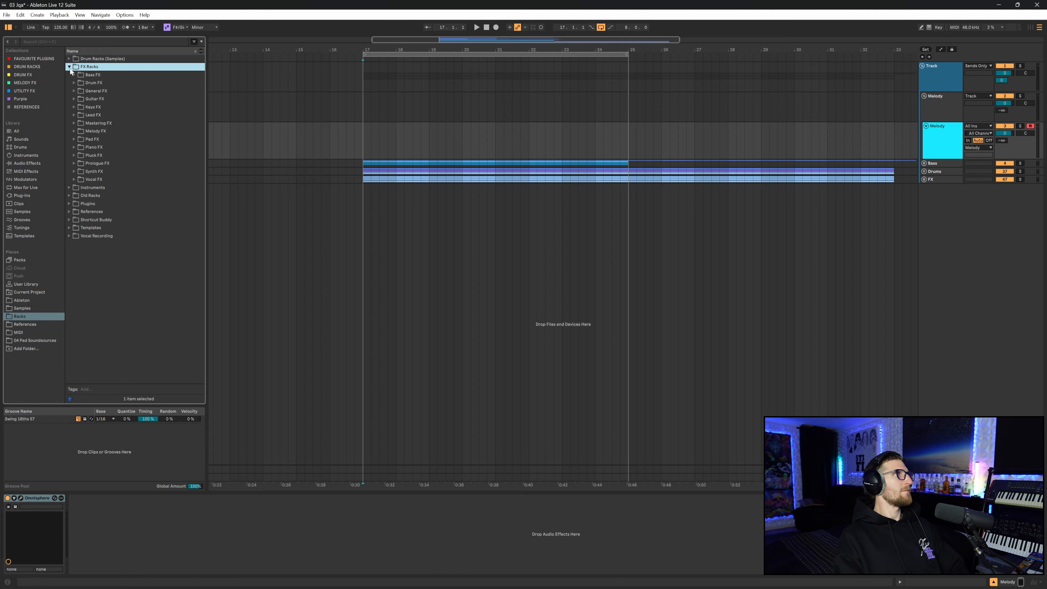
click(87, 141)
click(74, 139)
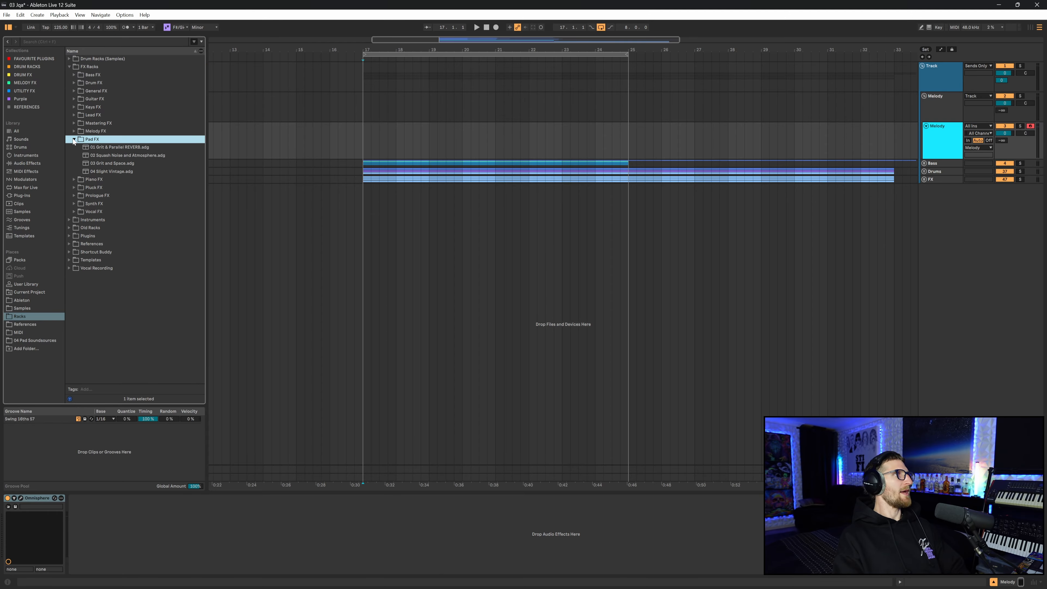
double_click(121, 171)
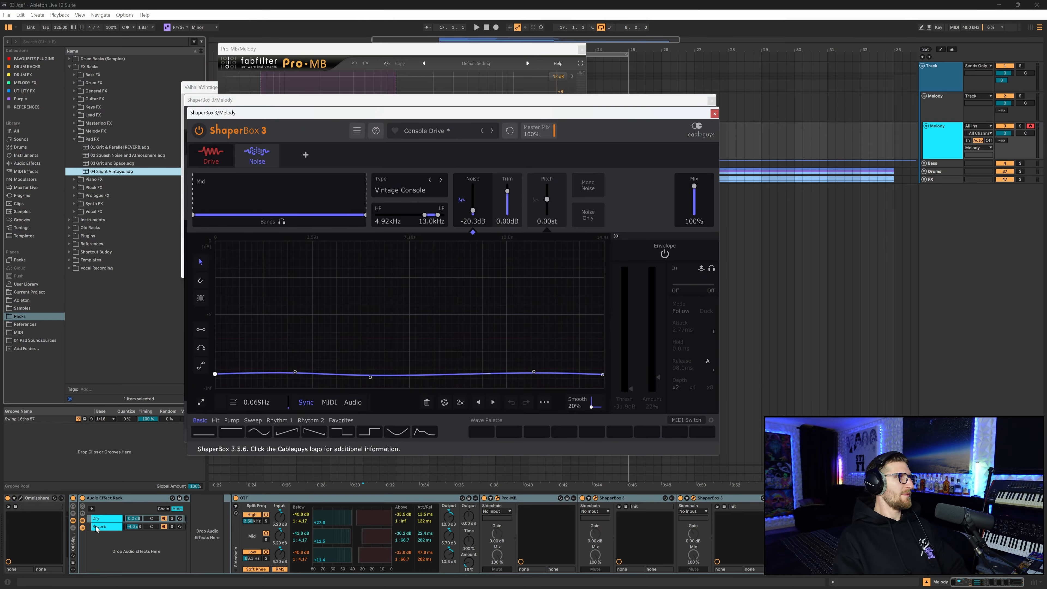
Step: Close the ShaperBox 3, Pro-MB and ValhallaVintageVerb windows and collapse the Slight Vintage rack on the Melody track
click(714, 114)
click(710, 100)
click(582, 50)
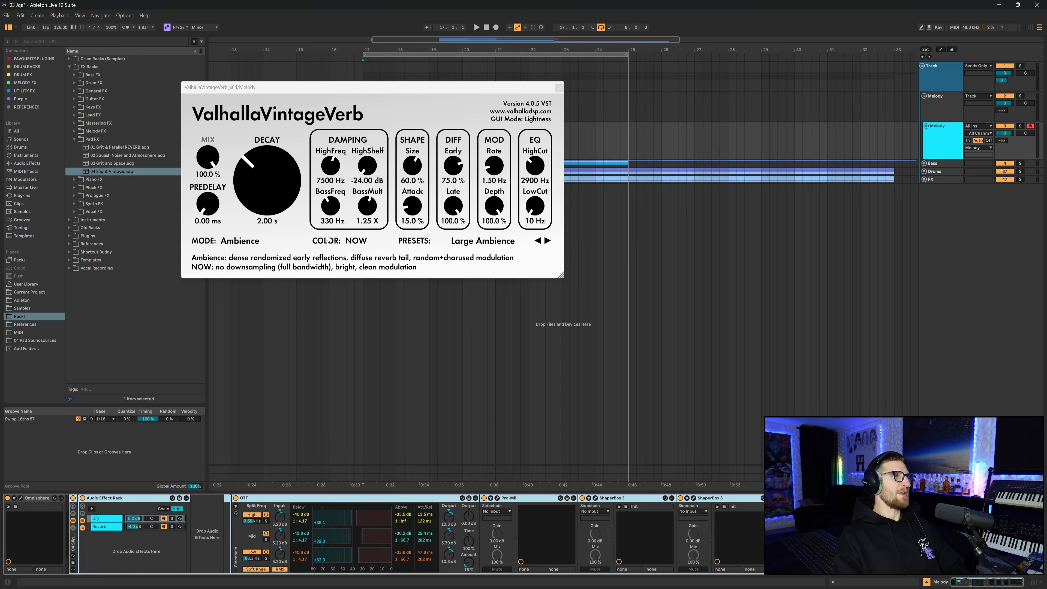
click(564, 85)
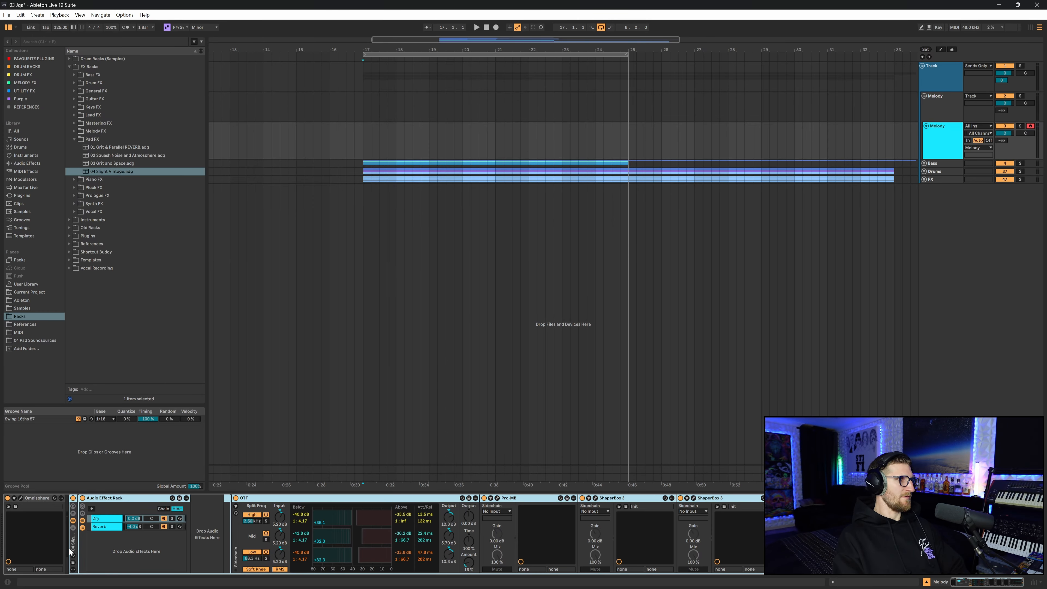
double_click(72, 551)
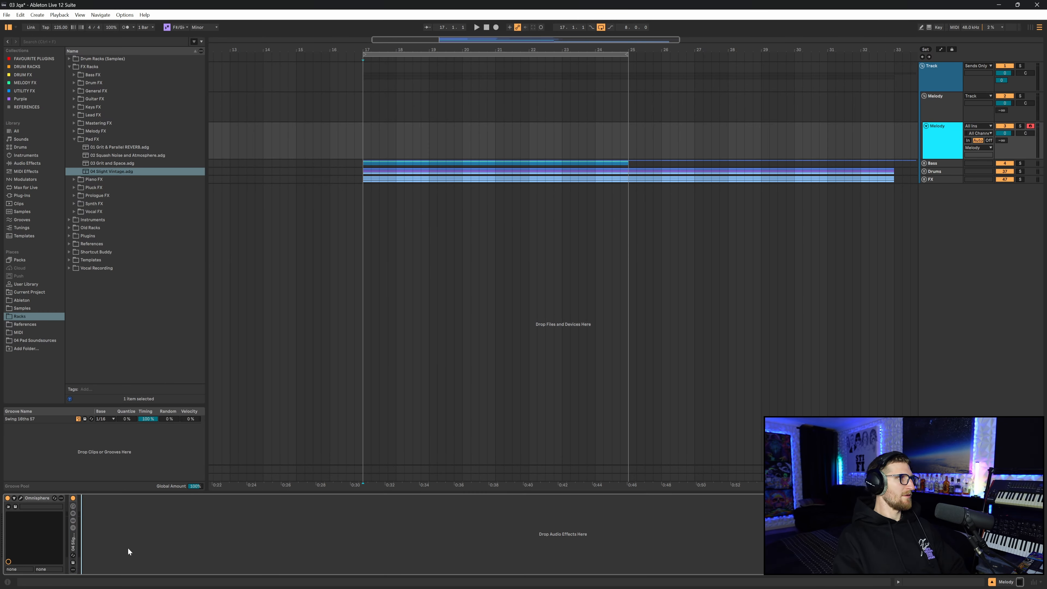
Step: Add the SC Shaperbox Steeper utility effect ungrouped to the Melody track and move its volume curve's final full-level point slightly earlier
click(74, 139)
click(69, 66)
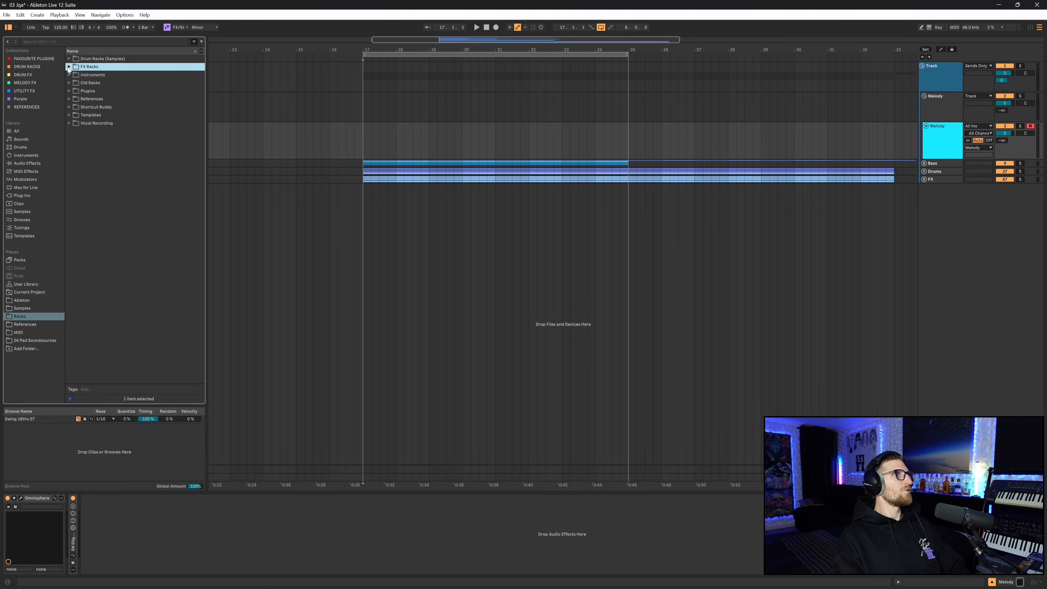
click(24, 91)
drag(103, 66, 85, 538)
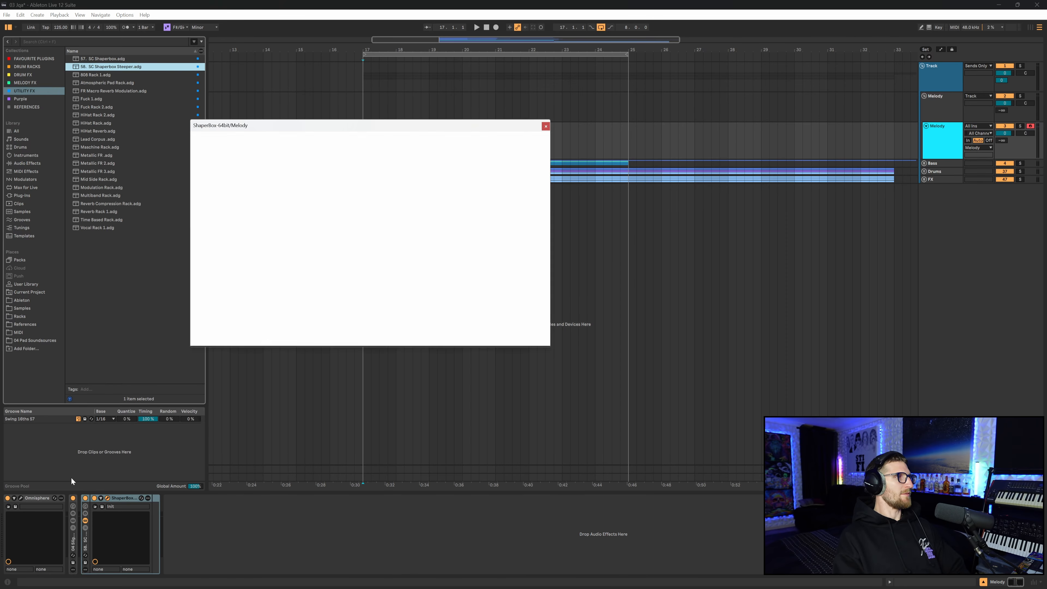
right_click(86, 538)
click(101, 503)
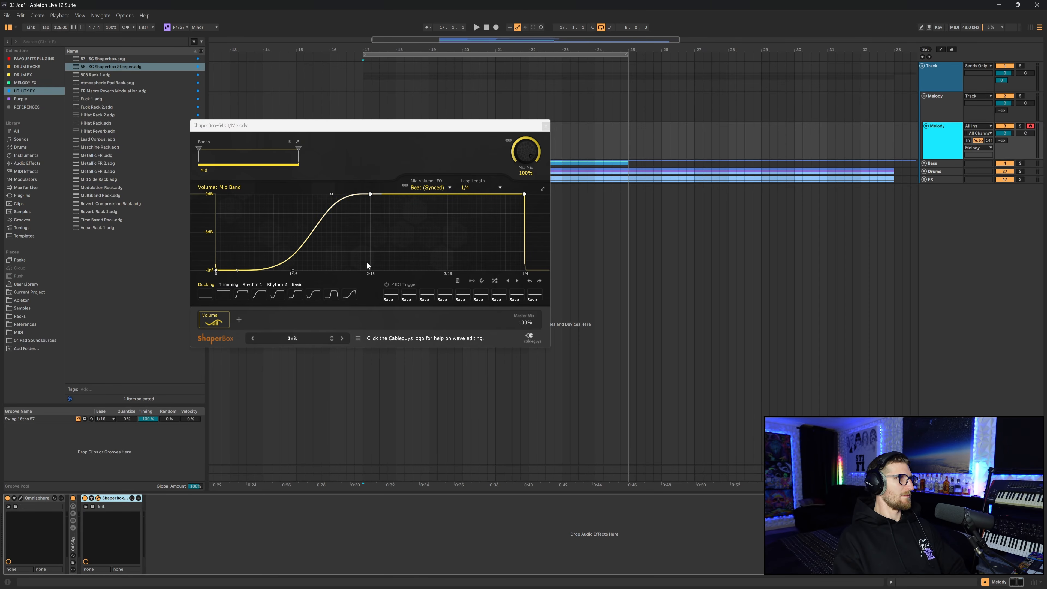
drag(524, 194, 519, 194)
click(546, 126)
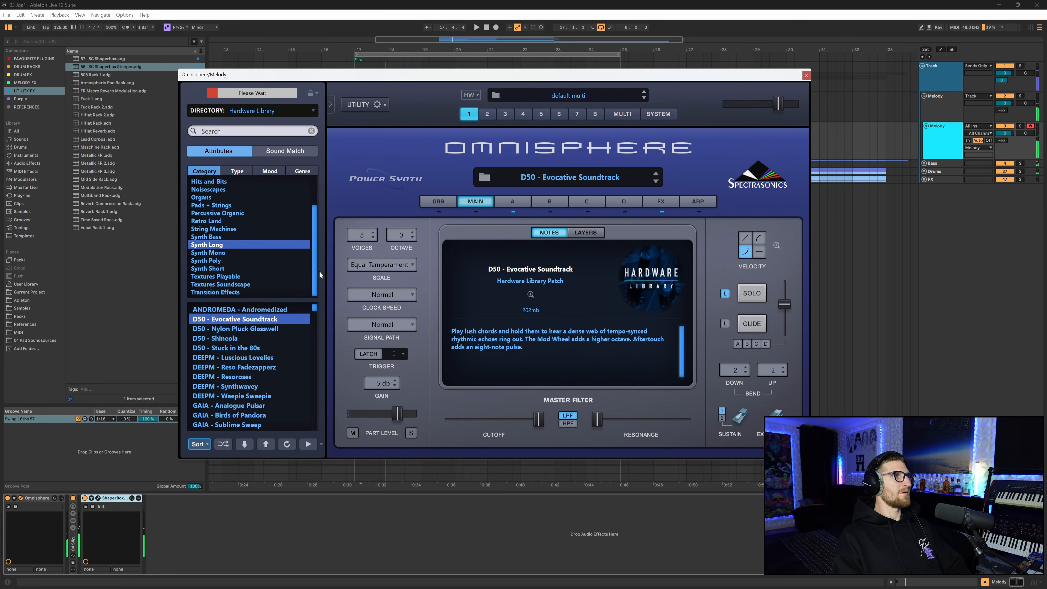
Step: Play the Melody clip and move the F#4 note in bar 2 to 2.1.3
key(space)
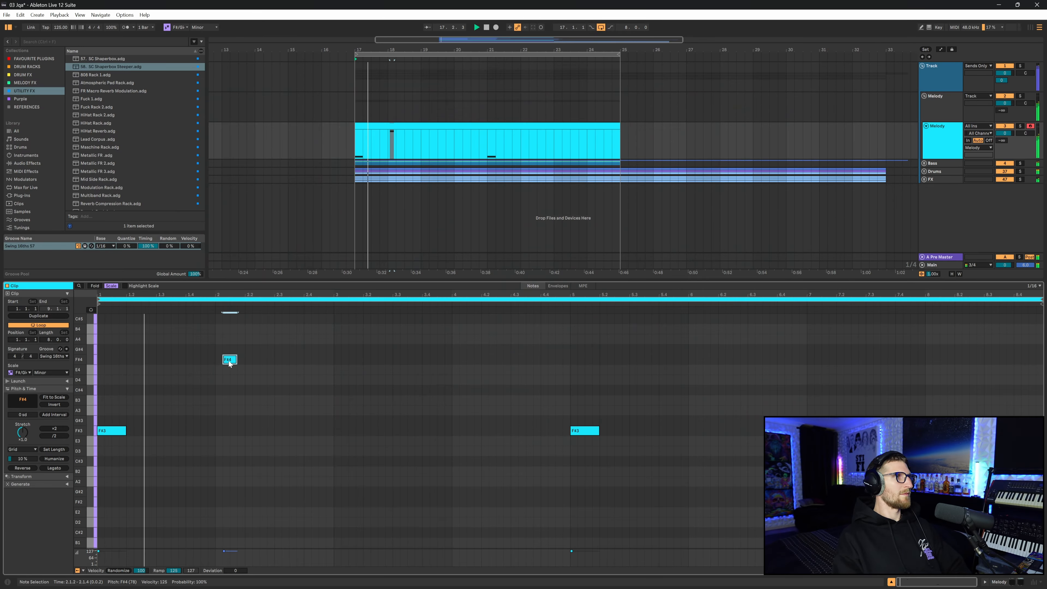
click(237, 360)
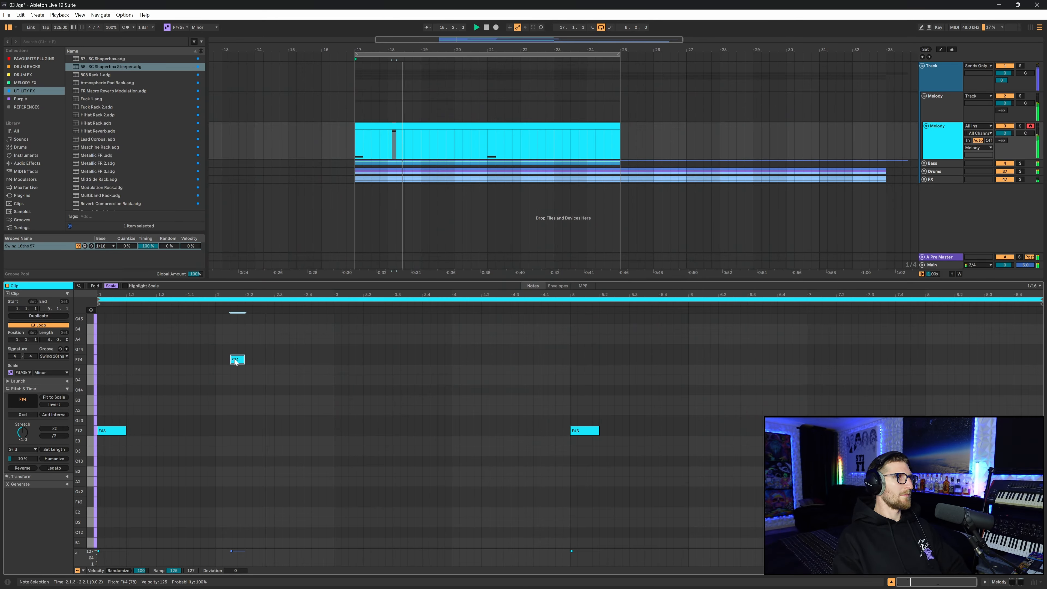
click(223, 391)
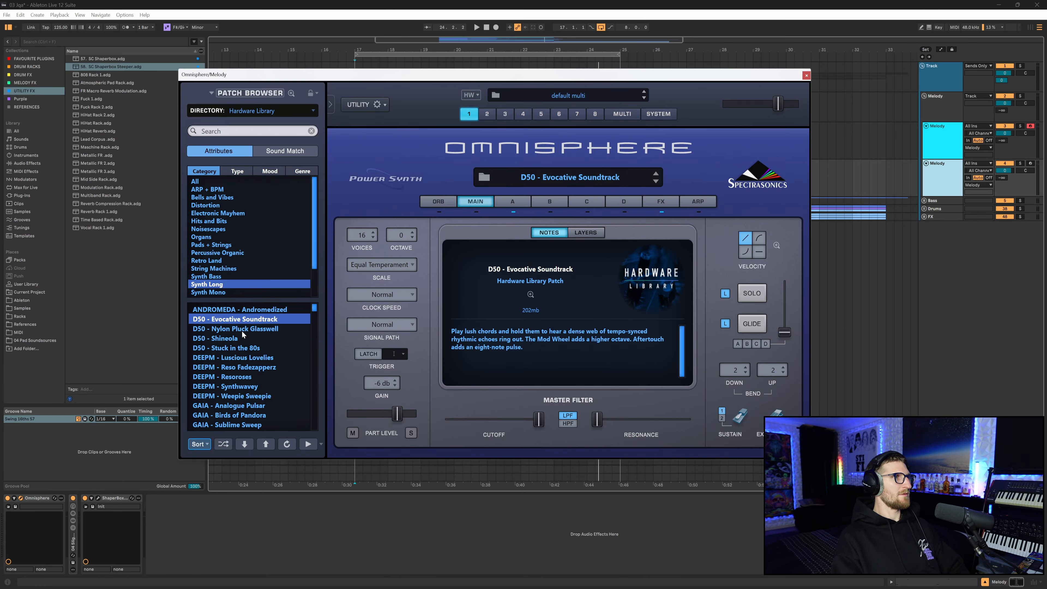
Step: Load the D50 - Nylon Pluck Glasswell patch in Omnisphere on the second Melody track and open that track's clip for editing
click(241, 331)
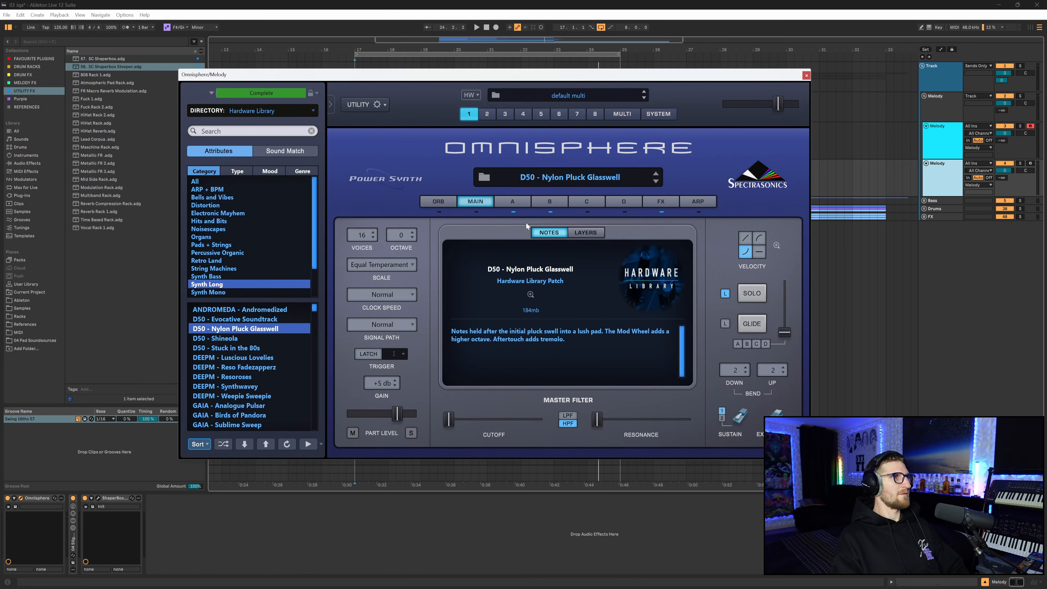
click(806, 75)
double_click(469, 169)
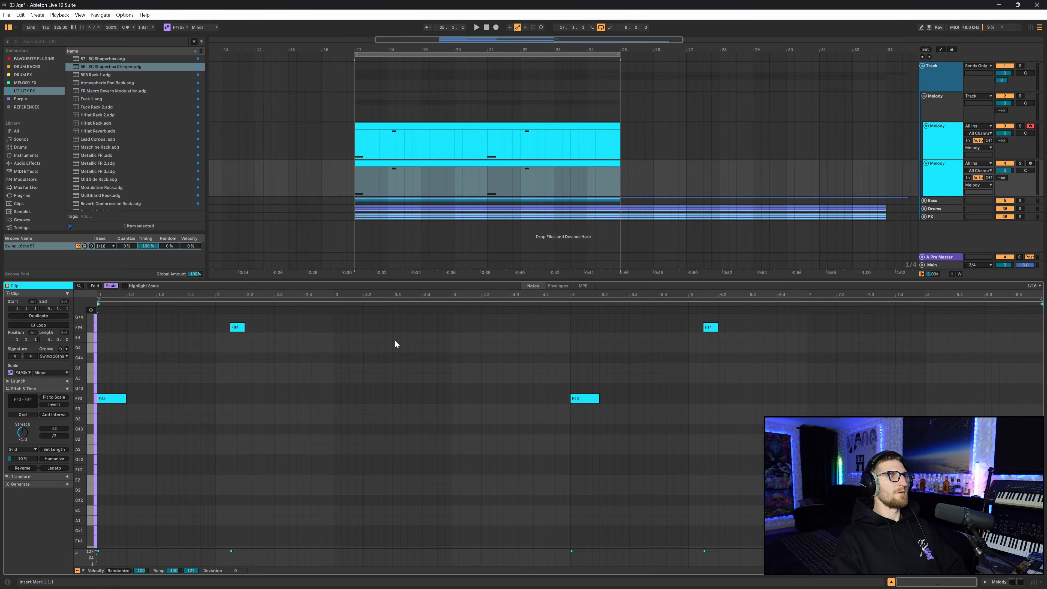
Step: Play the second Melody track's clip and write its short note phrase running from bar 2 to the C#4 at 3.1.1
key(space)
click(216, 387)
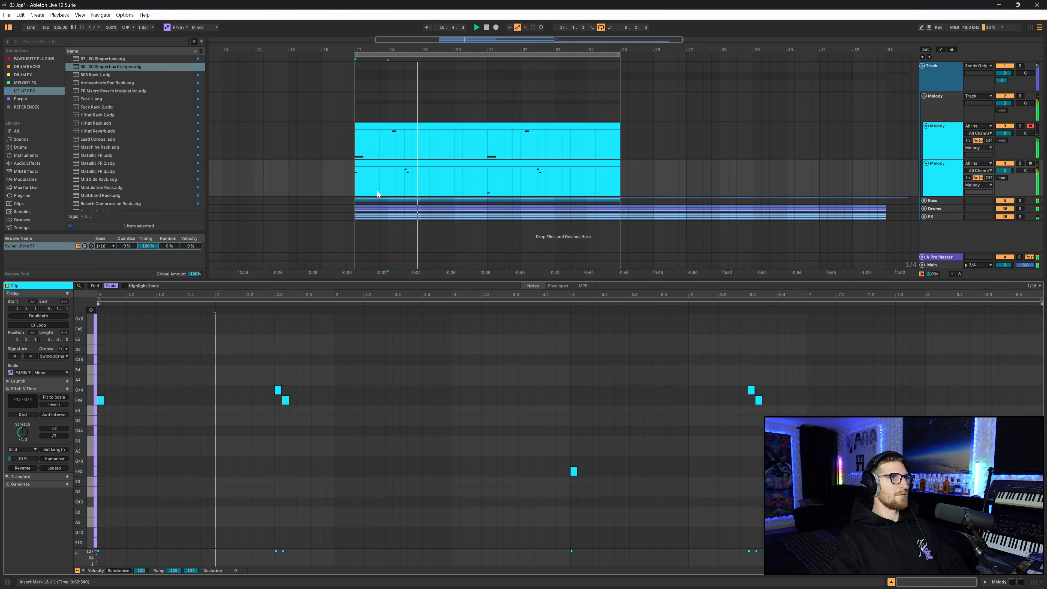
click(387, 175)
key(space)
key(space)
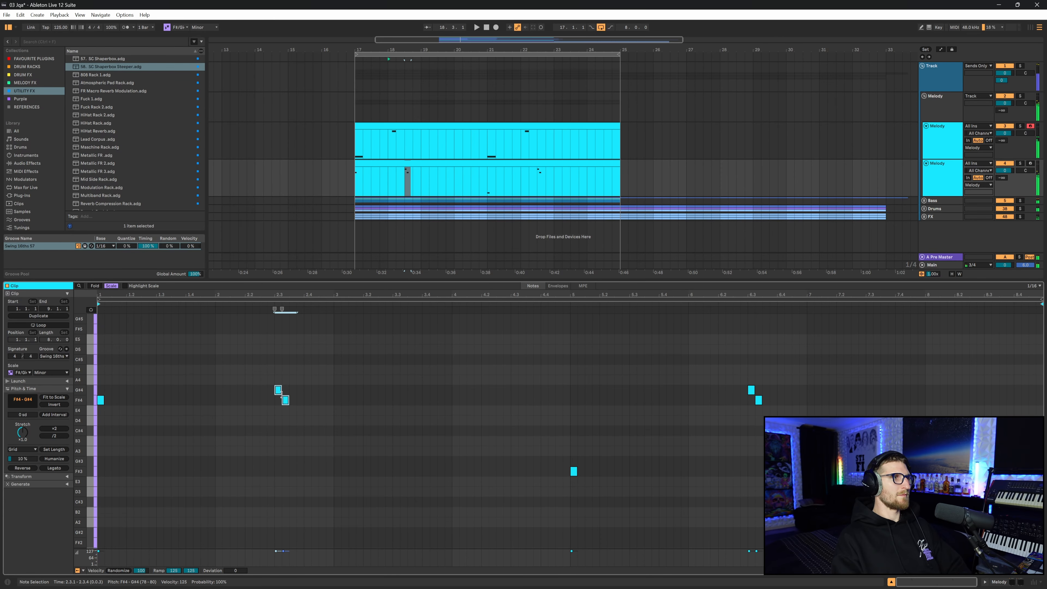
drag(284, 355, 357, 454)
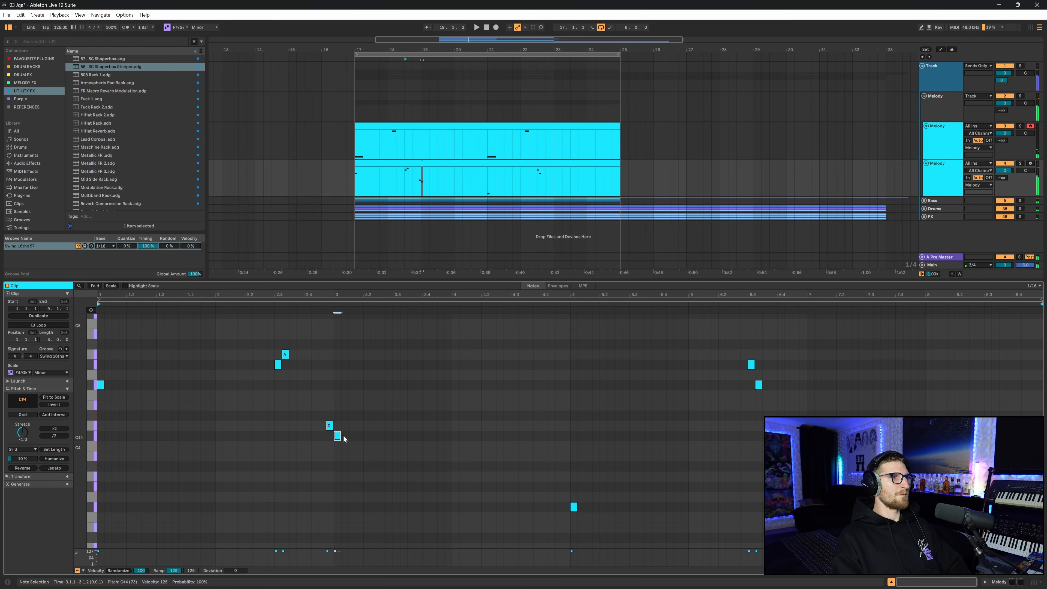
click(335, 457)
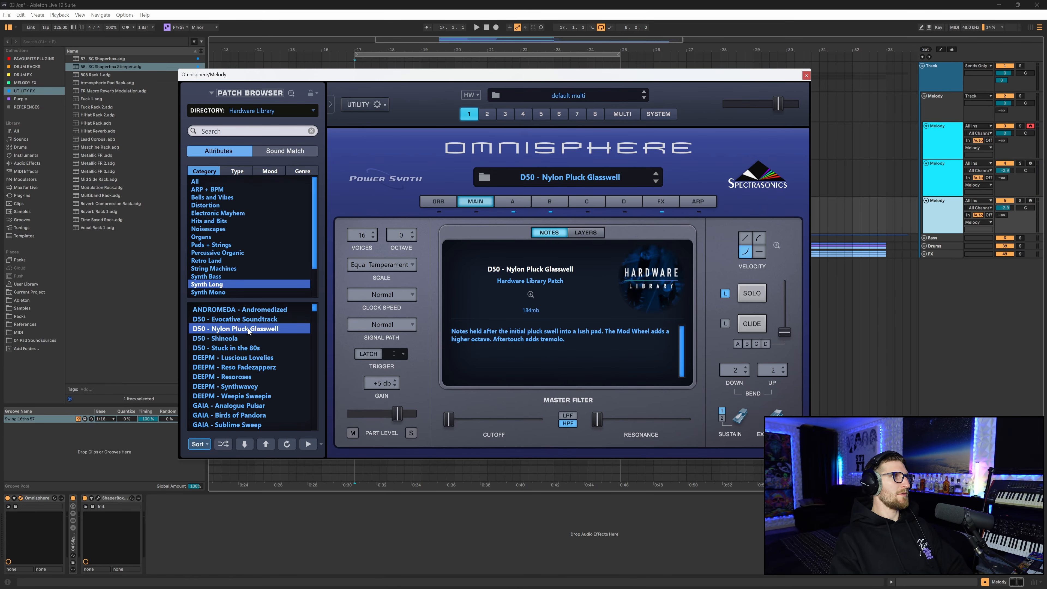
Step: Load the DEEPM - Luscious Lovelies patch in Omnisphere on the third Melody track and create an empty clip there
scroll(248, 330, down, 1)
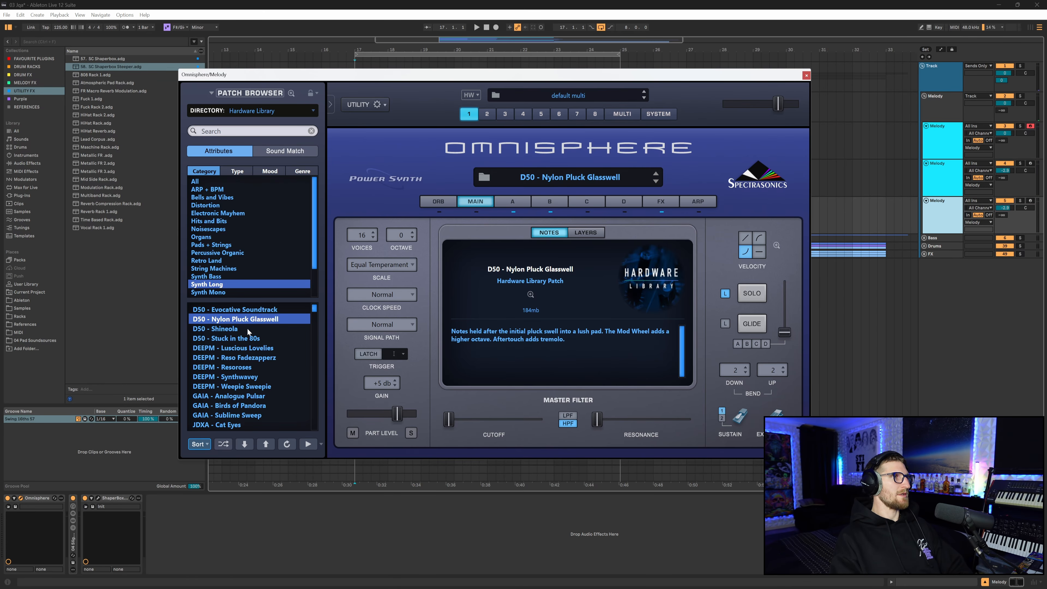
click(254, 348)
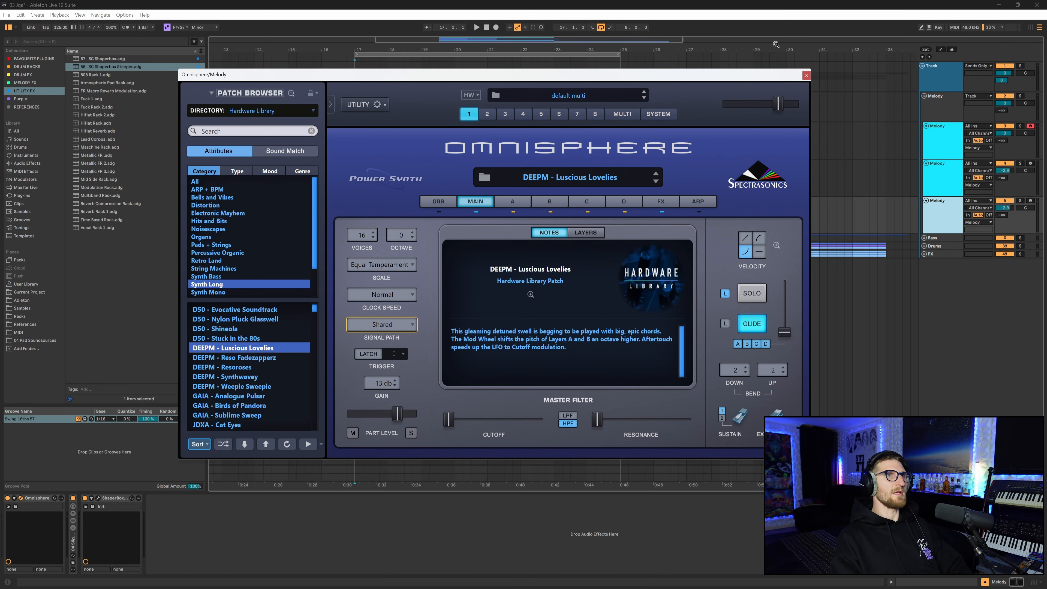
click(805, 76)
double_click(425, 199)
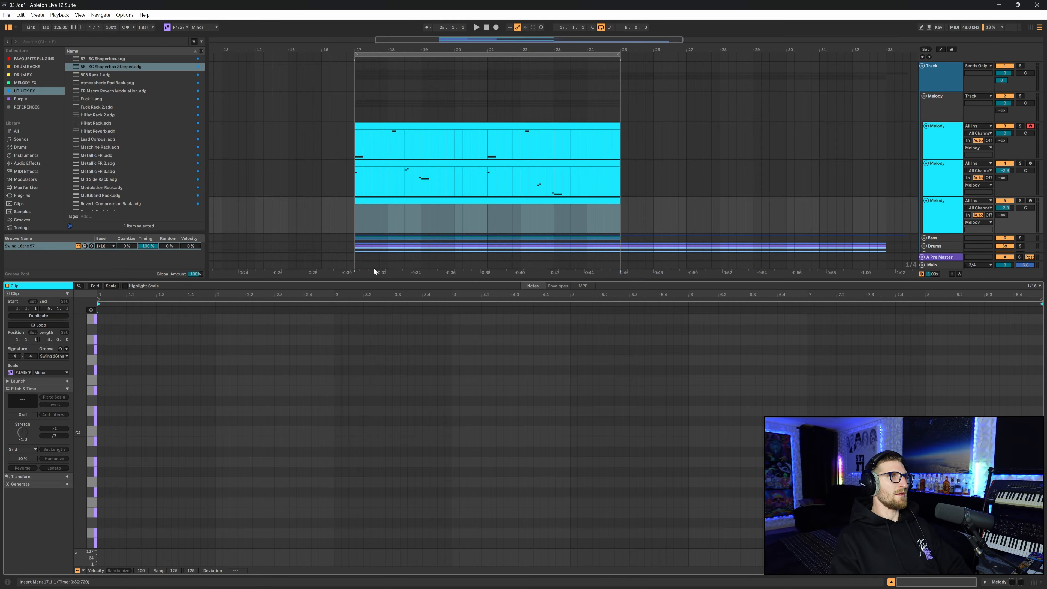
Step: Play the new clip from its start and duplicate its two-bar, two-chord pattern three times to fill eight bars
click(356, 220)
click(249, 464)
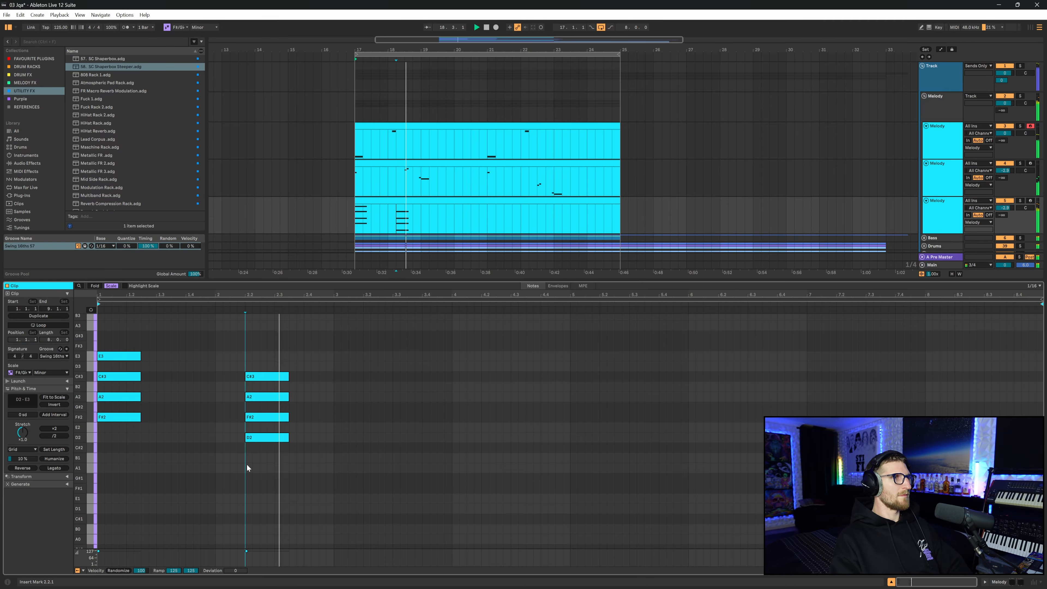
drag(333, 447, 91, 330)
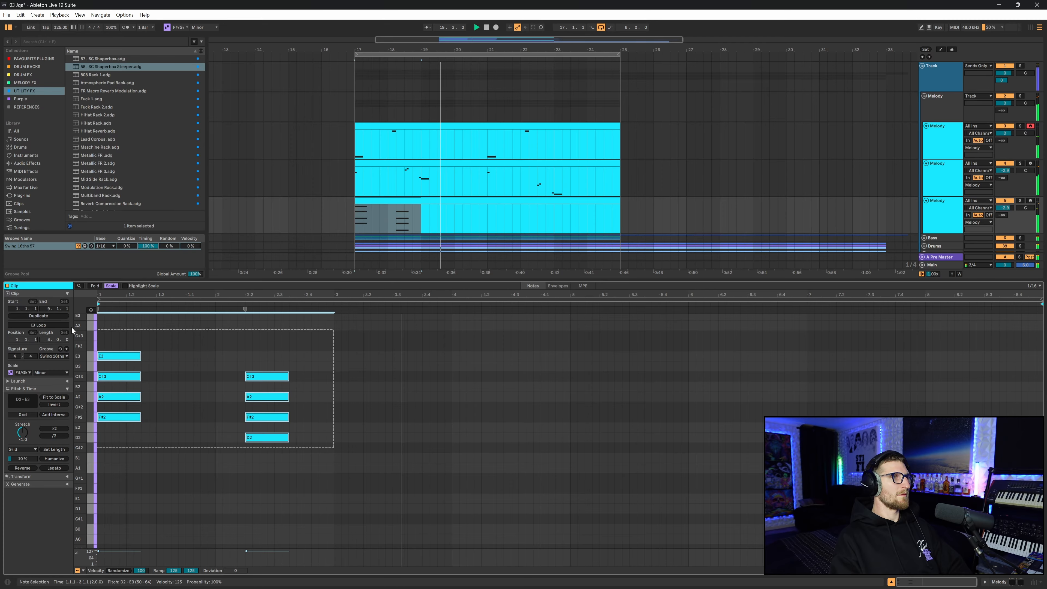
key(ctrl+d)
key(ctrl+d)
key(ctrl+d)
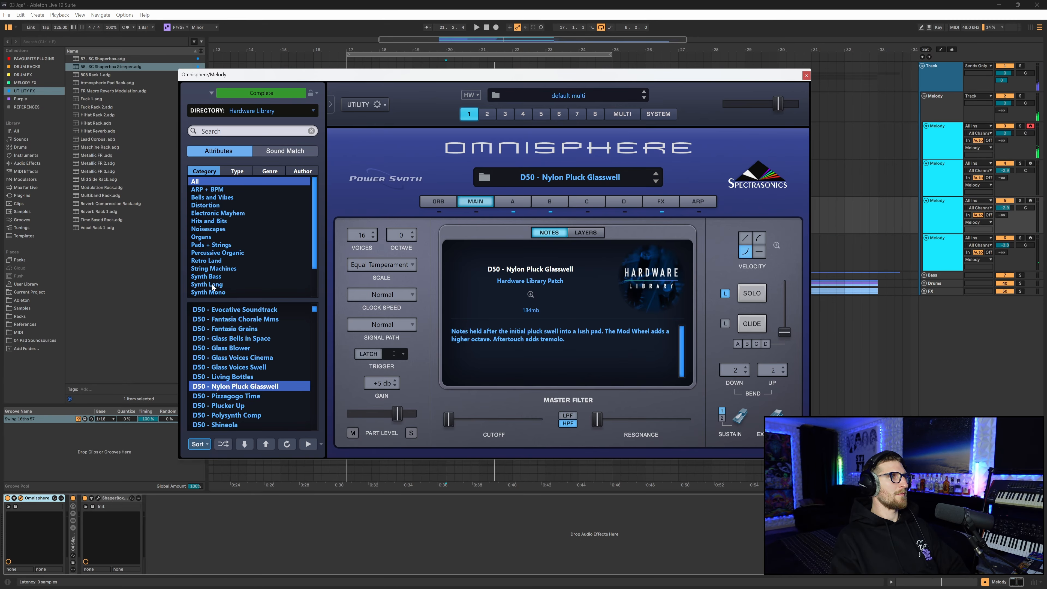
Step: Audition Synth Long patches in the added Melody track's Omnisphere, including D50 - Shineola, D50 - Stuck in the 80s and one further down
click(213, 286)
click(230, 339)
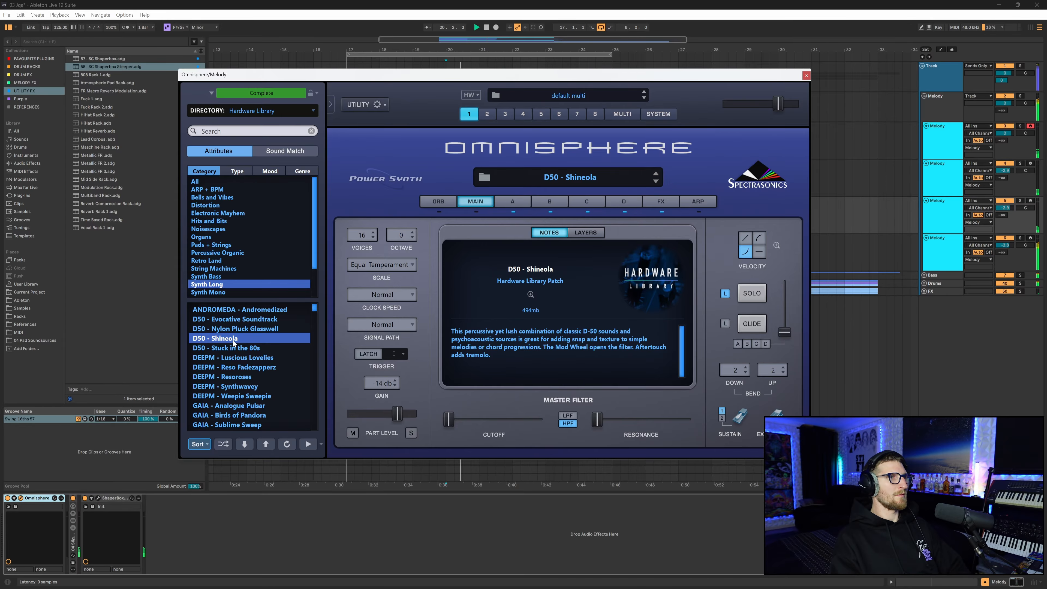
click(241, 348)
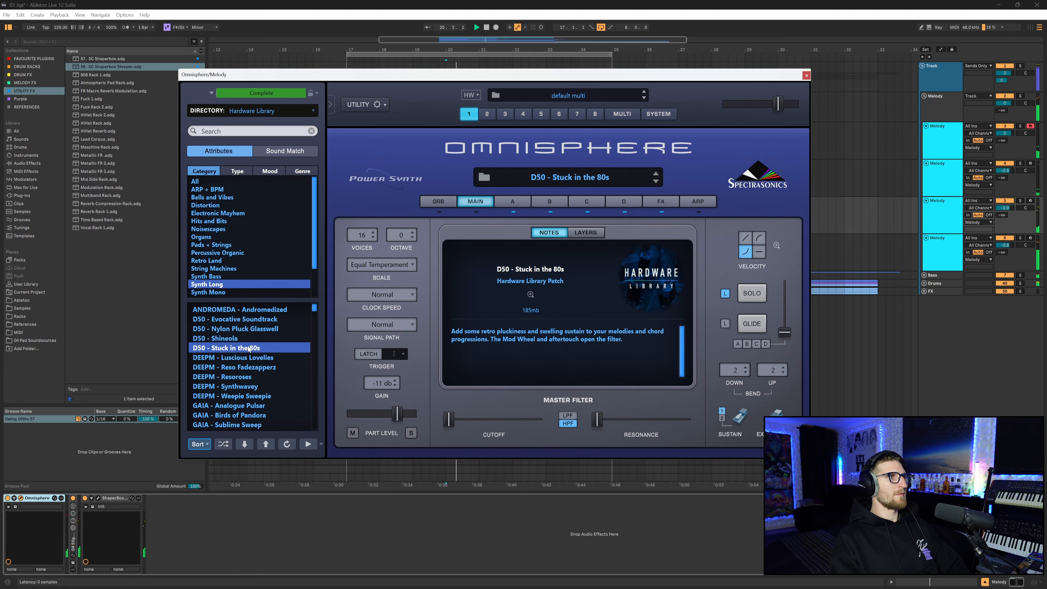
scroll(254, 344, down, 2)
click(257, 339)
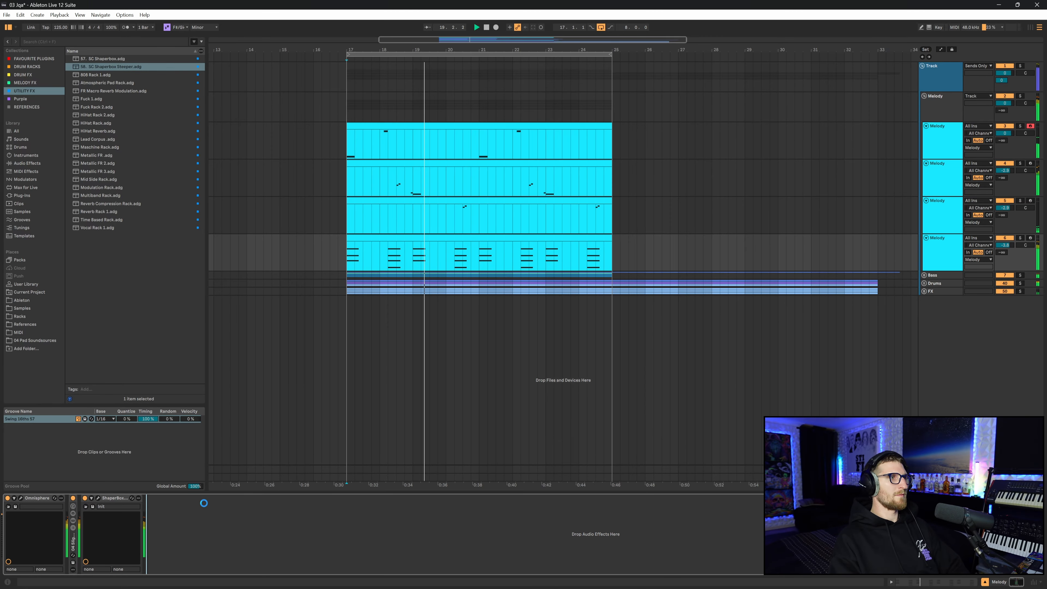
Step: Paste an Auto Filter after ShaperBox on the chord Melody track and lower its low-pass cutoff to about 460 Hz
key(ctrl+v)
drag(253, 543, 215, 539)
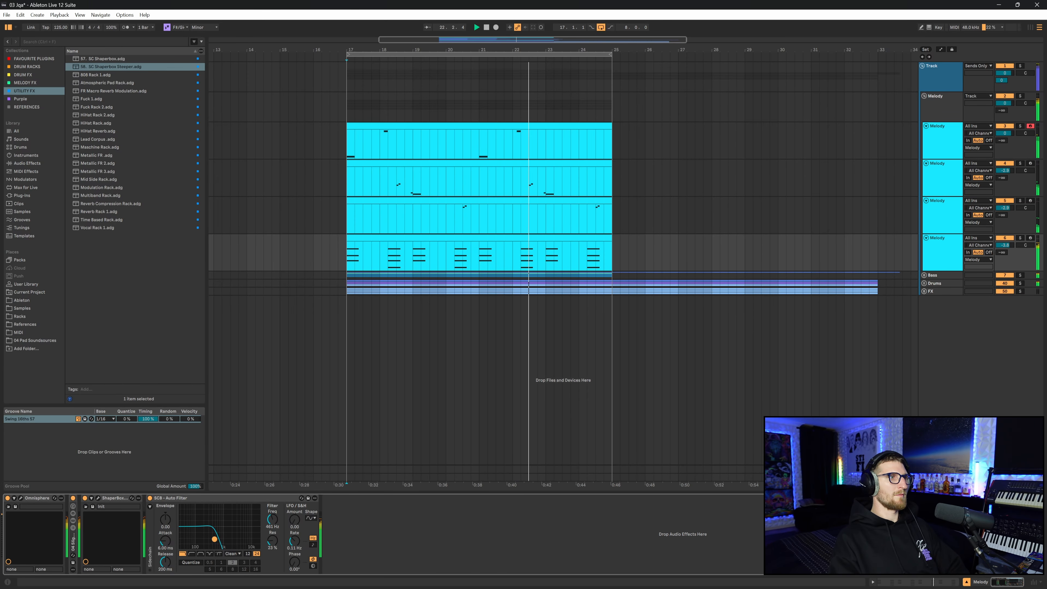
drag(214, 539, 213, 540)
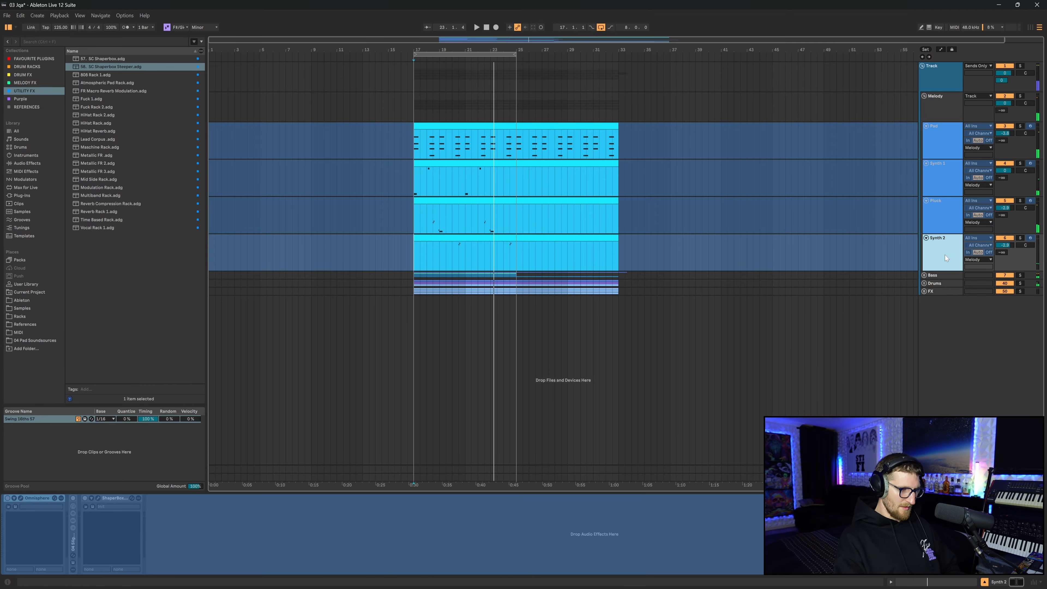
Step: Create a MIDI track named Vocal below Synth 2 and load the Arcade plugin on it
key(ctrl+shift+t)
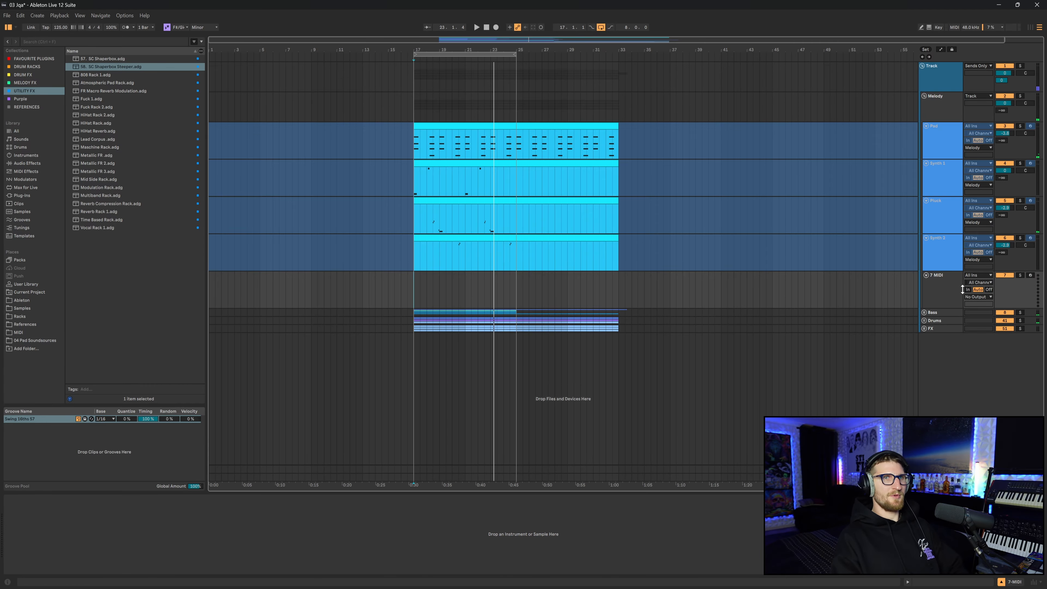
text(Vocal)
key(Return)
click(34, 58)
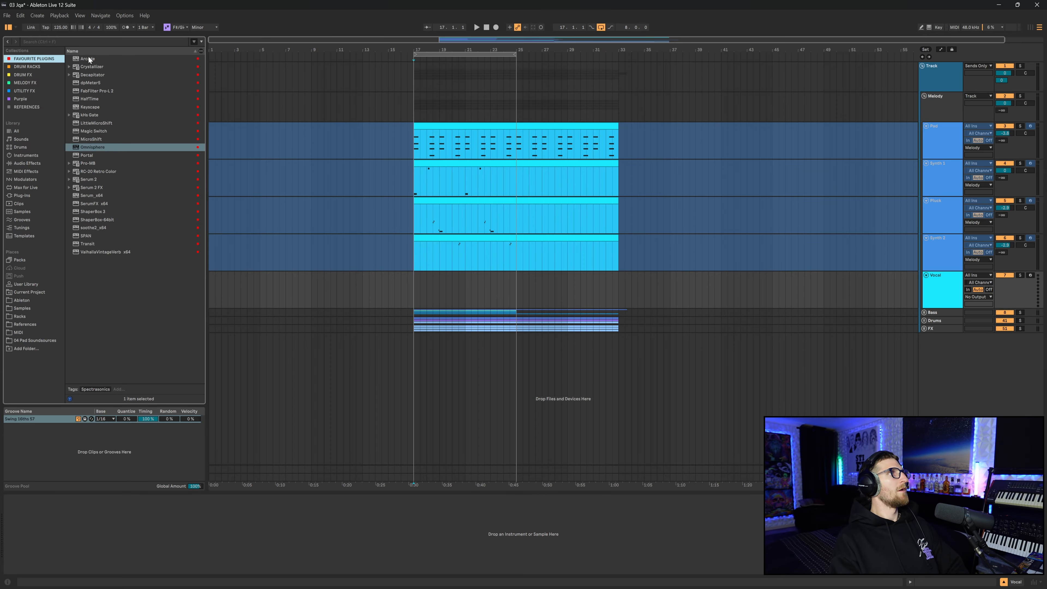
double_click(88, 58)
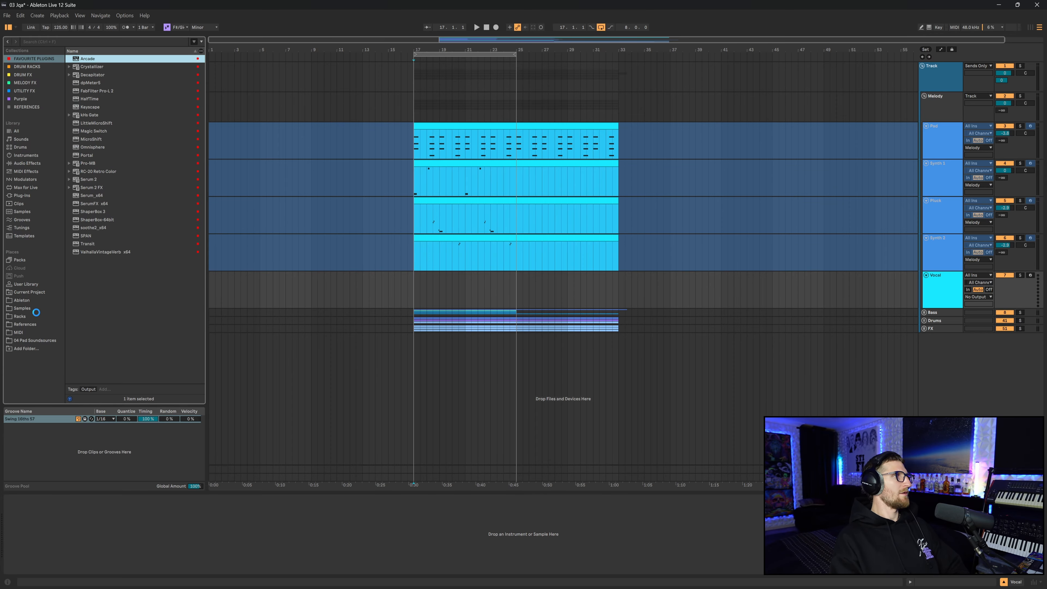
Step: Add the 13. Parallel Reverb & Delay rack to the Vocal track, show its Delay chain, and add the Portal plugin
click(19, 316)
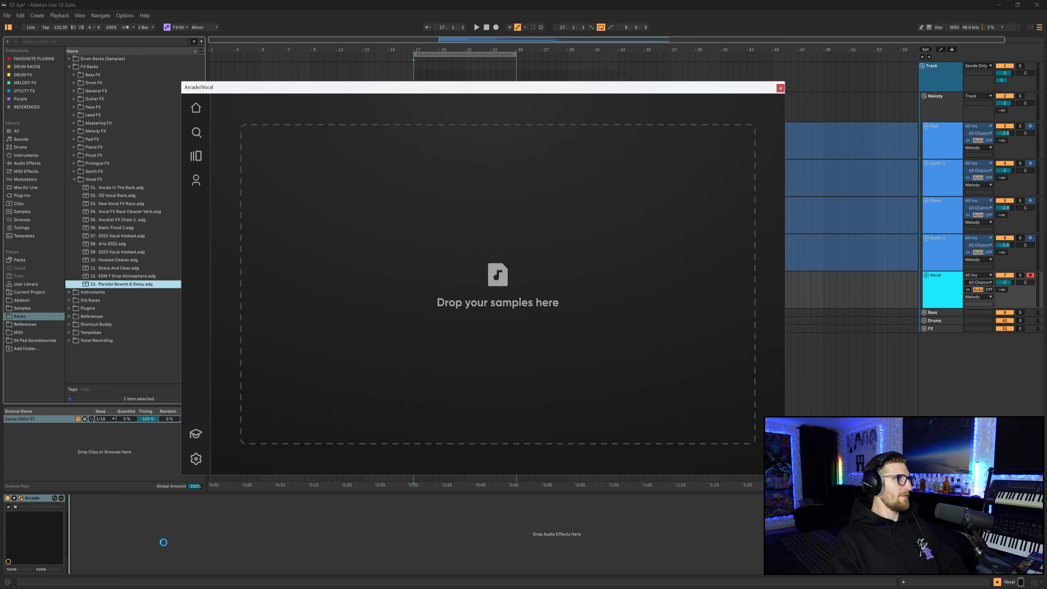
click(95, 534)
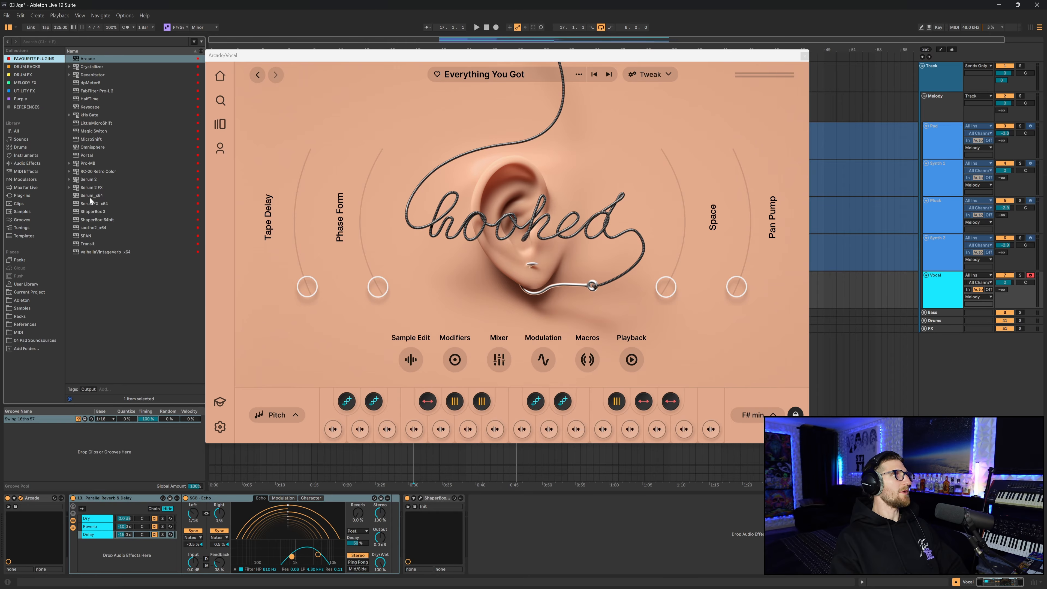
click(89, 155)
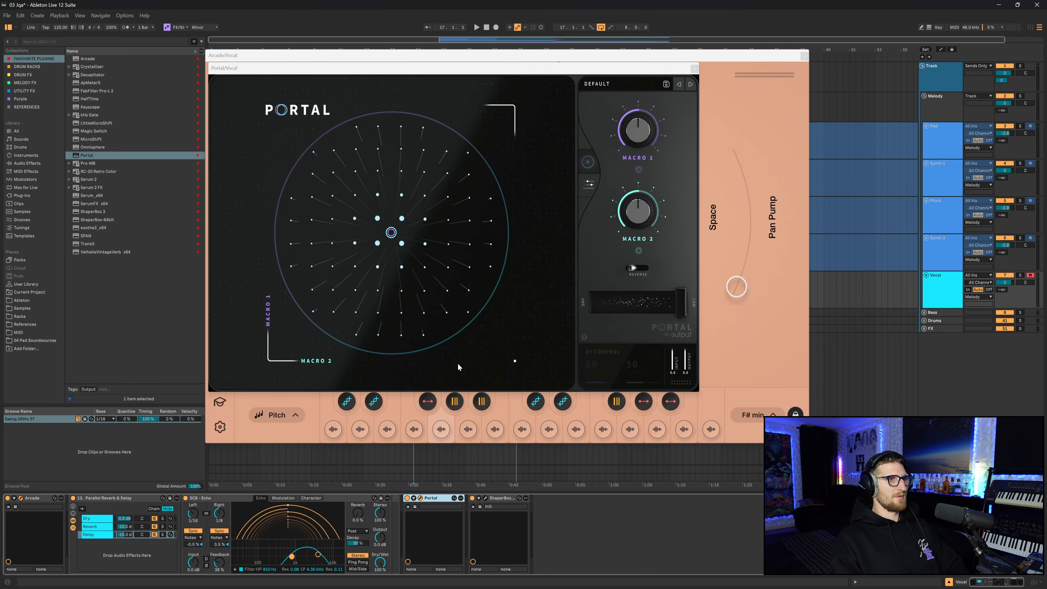
Step: Load the Cloud Spray preset from Portal's Vocals category and reduce its wet mix
click(620, 84)
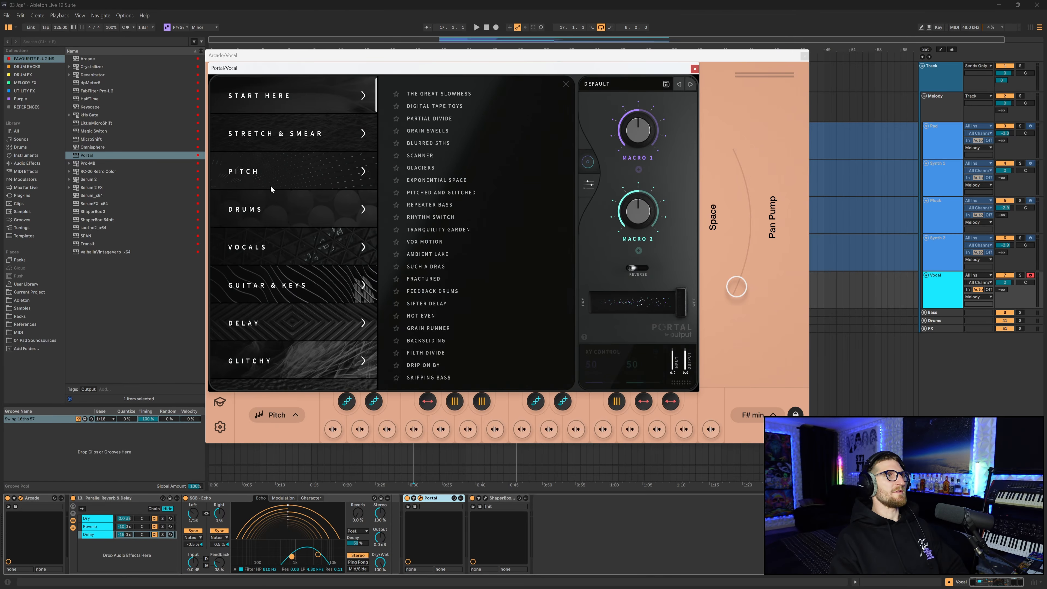
click(272, 247)
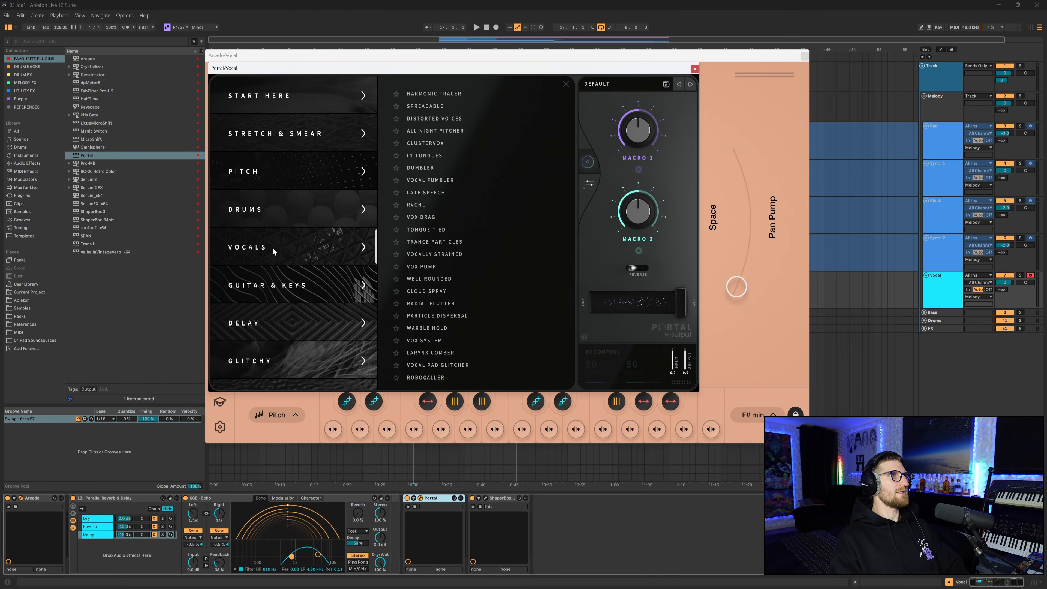
click(445, 291)
drag(669, 305, 609, 305)
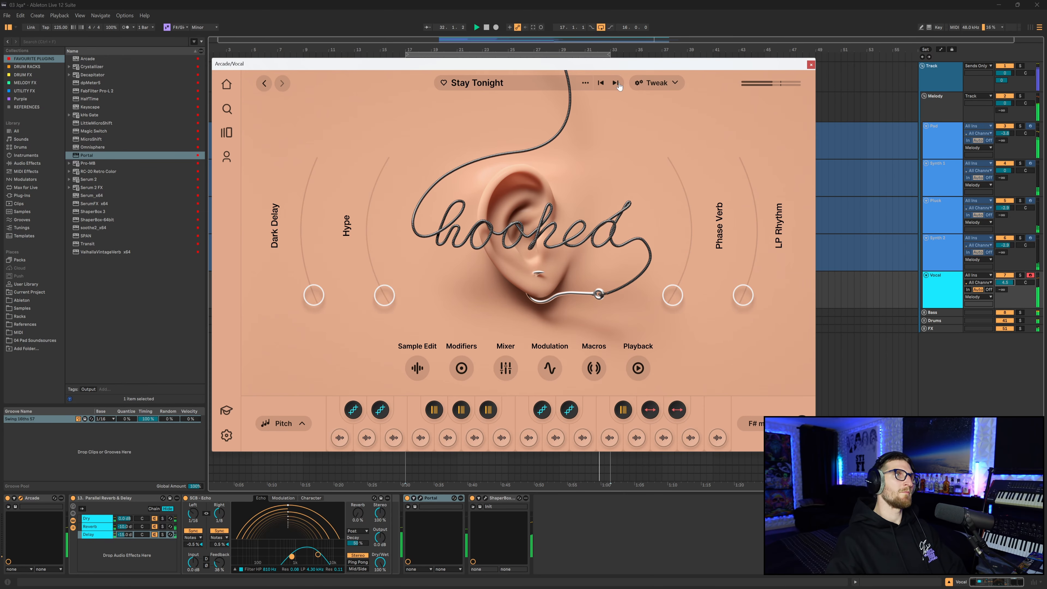
Step: Switch Arcade to the kit after Stay Tonight and duplicate the Vocal clip's C4 note every four bars up to bar 13
click(616, 83)
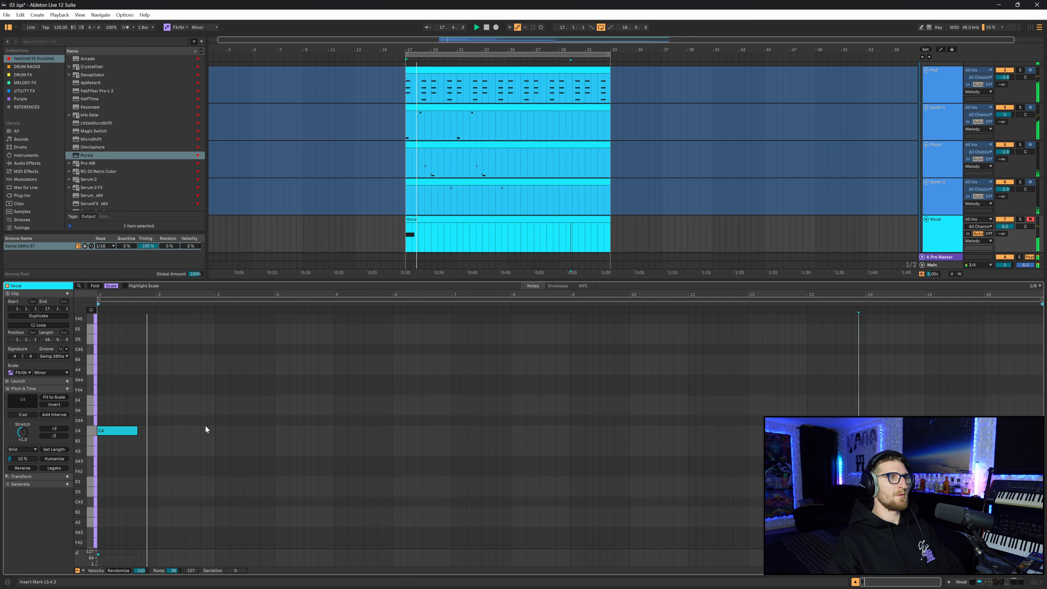
click(214, 430)
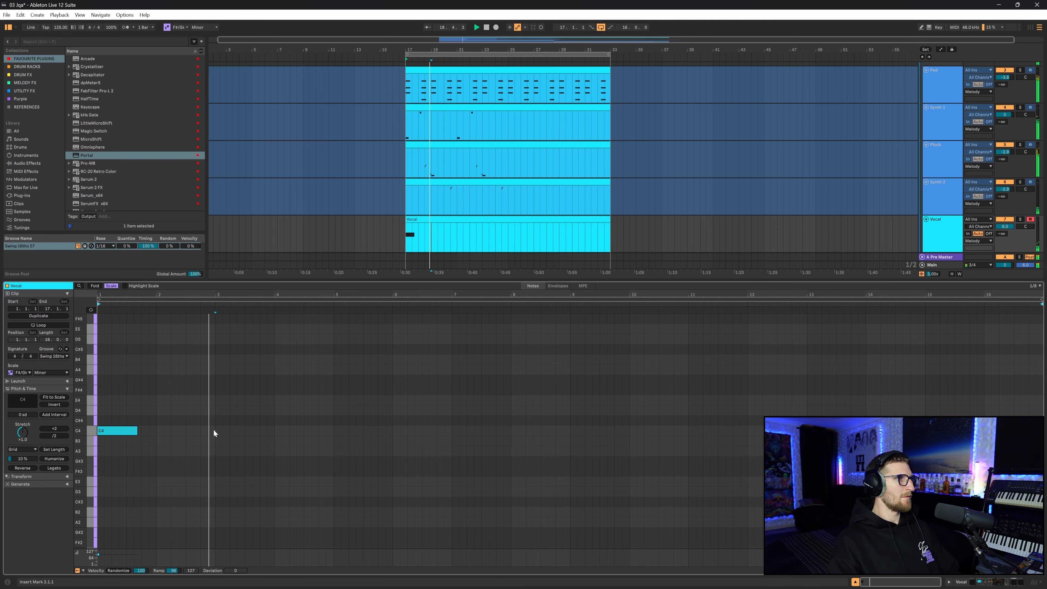
click(335, 433)
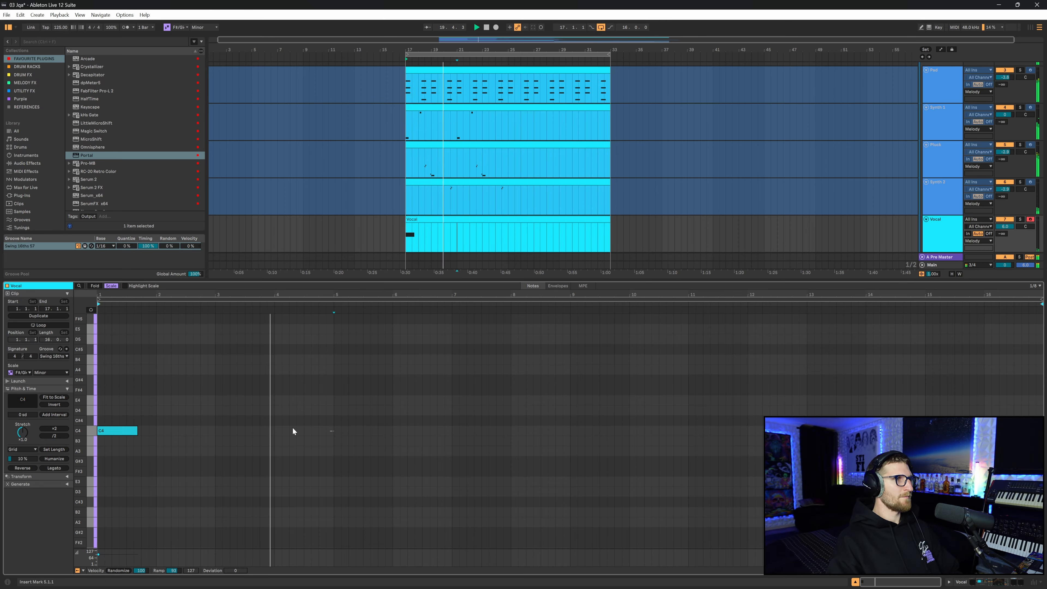
key(ctrl+a)
key(ctrl+d)
key(ctrl+d)
key(ctrl+d)
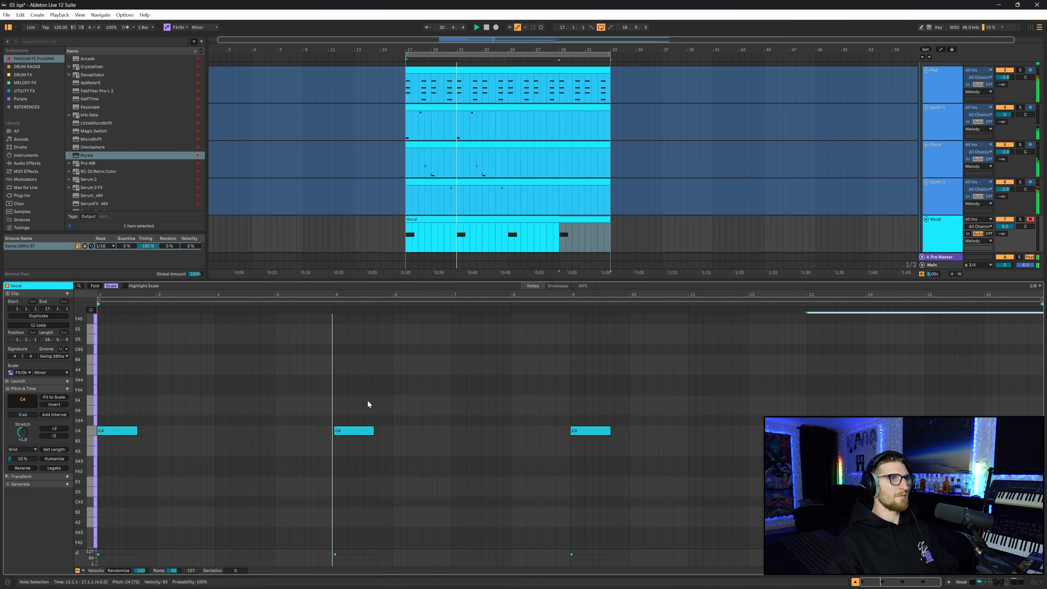
Step: Copy bars 25 to 33 of all tracks to bar 9 and clear the copied synth and pluck clips before bar 17
click(570, 394)
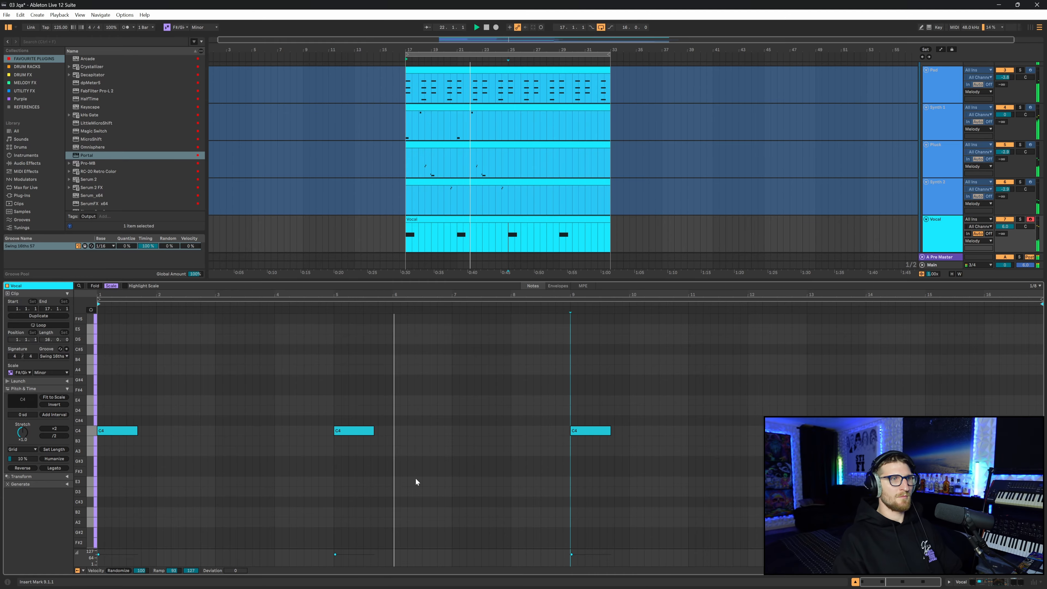
drag(507, 66, 611, 328)
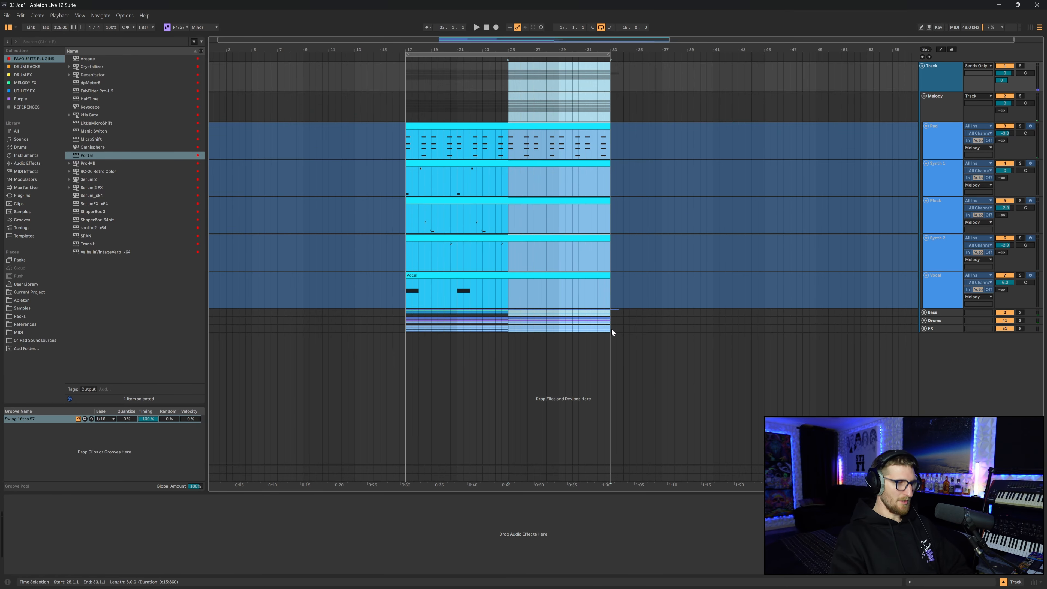
click(311, 76)
key(ctrl+v)
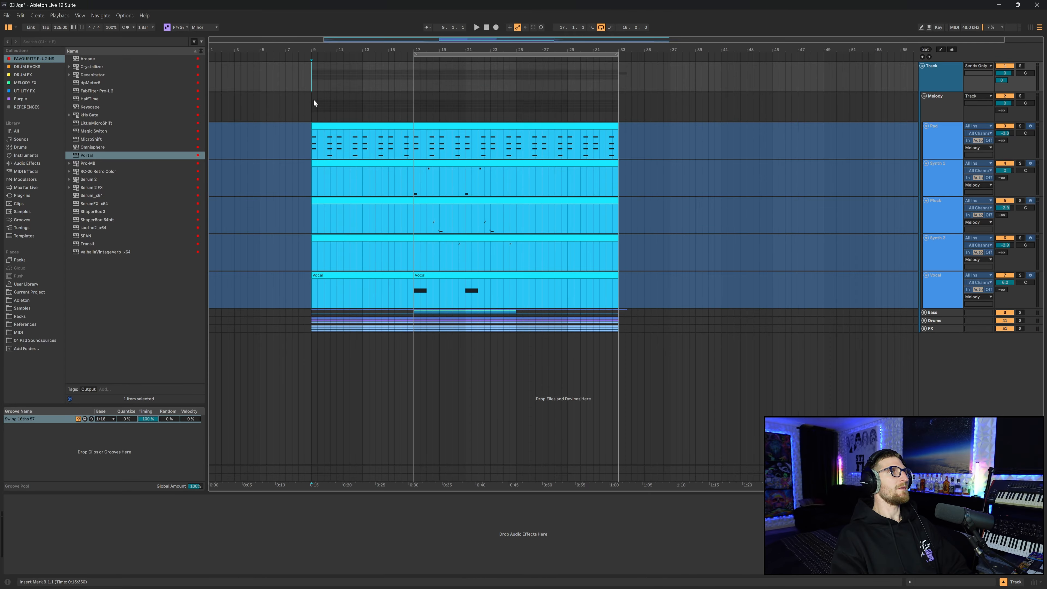
click(312, 176)
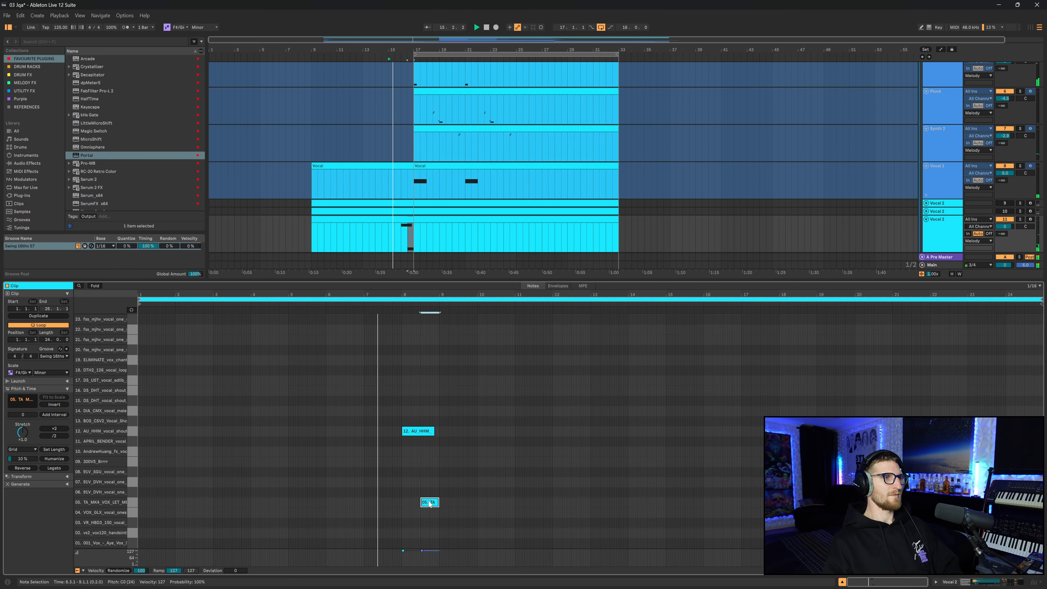
Step: Audition the vocal shots in the Vocal 2 clip and lengthen the 12. AU_HHM note at 16.1.1 to end at 17.1.1
scroll(409, 359, up, 2)
scroll(462, 430, down, 2)
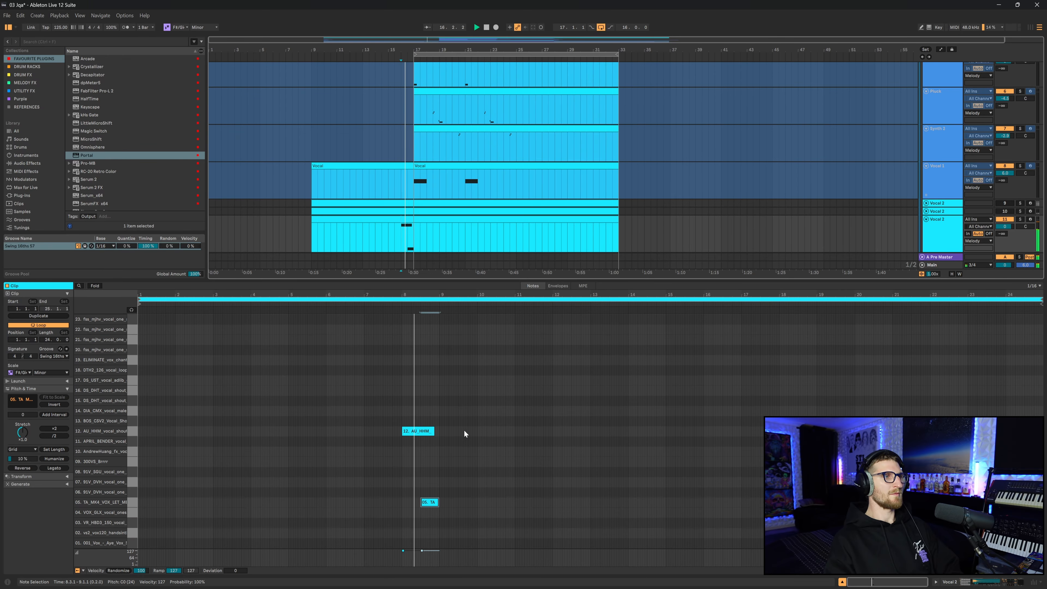
drag(466, 470, 432, 503)
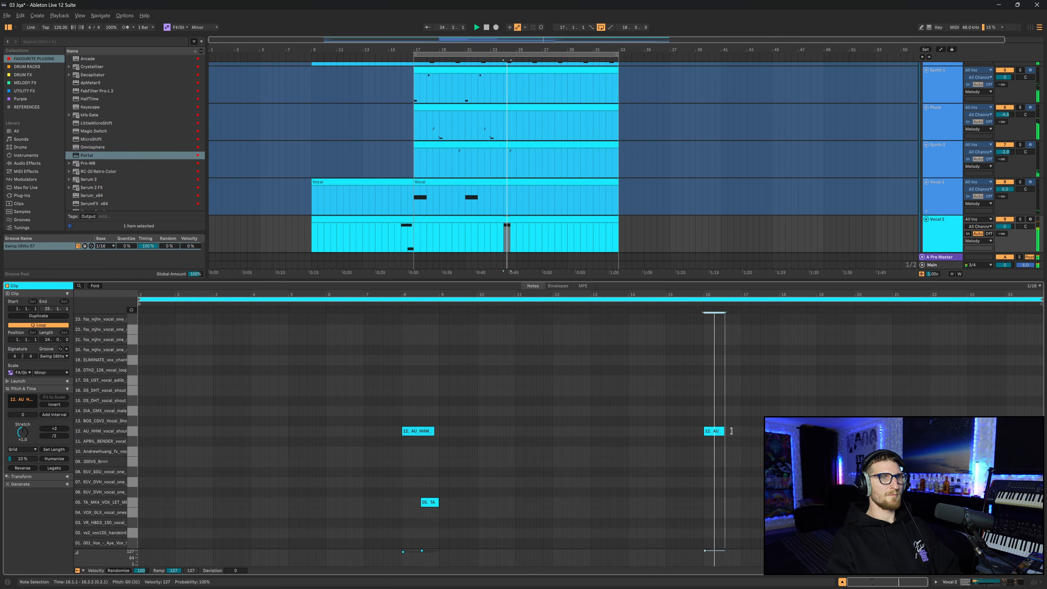
drag(731, 431, 743, 431)
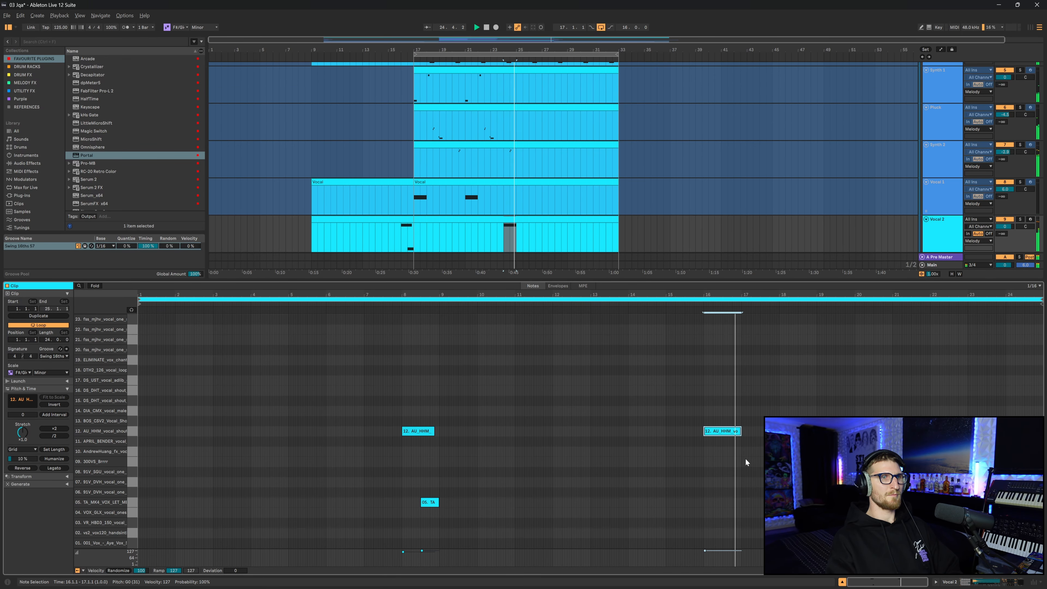
Step: Play back the end of the arrangement around bar 29 and examine the Vocal 2, Drums and Bass 3 tracks
click(746, 461)
click(502, 230)
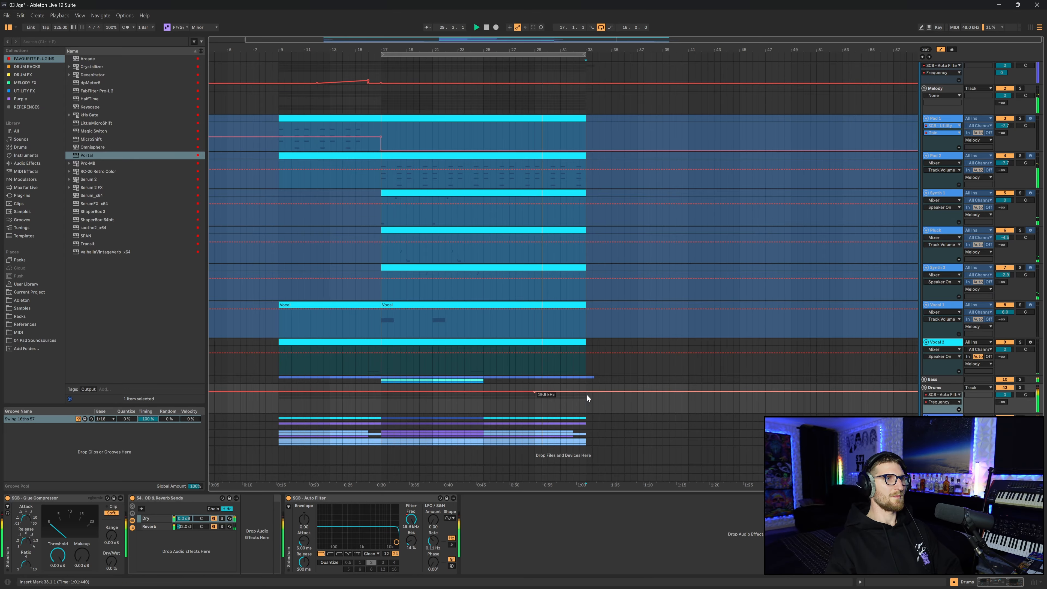
drag(585, 392, 585, 412)
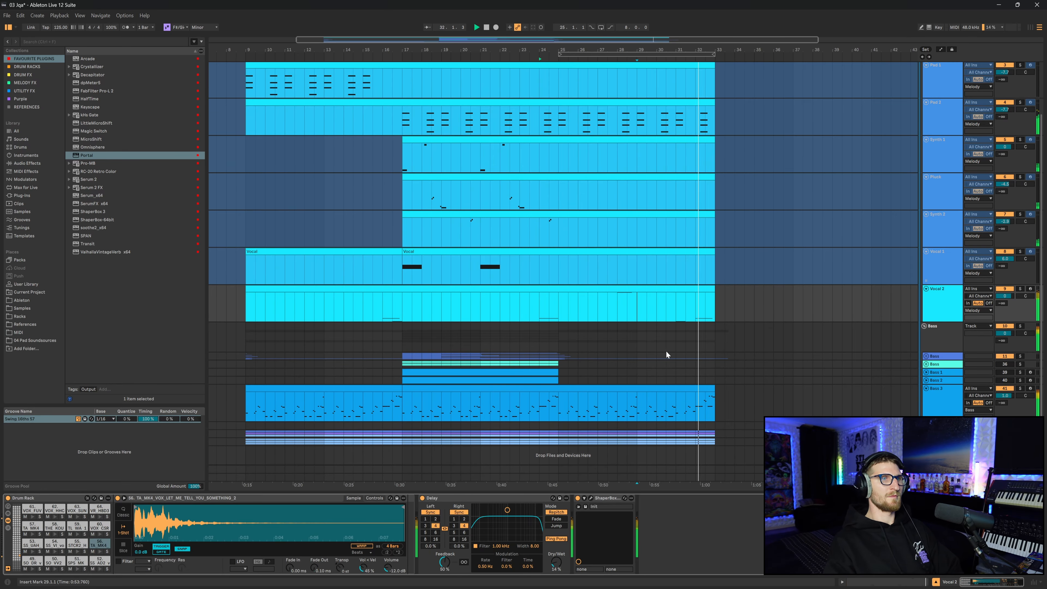
click(636, 414)
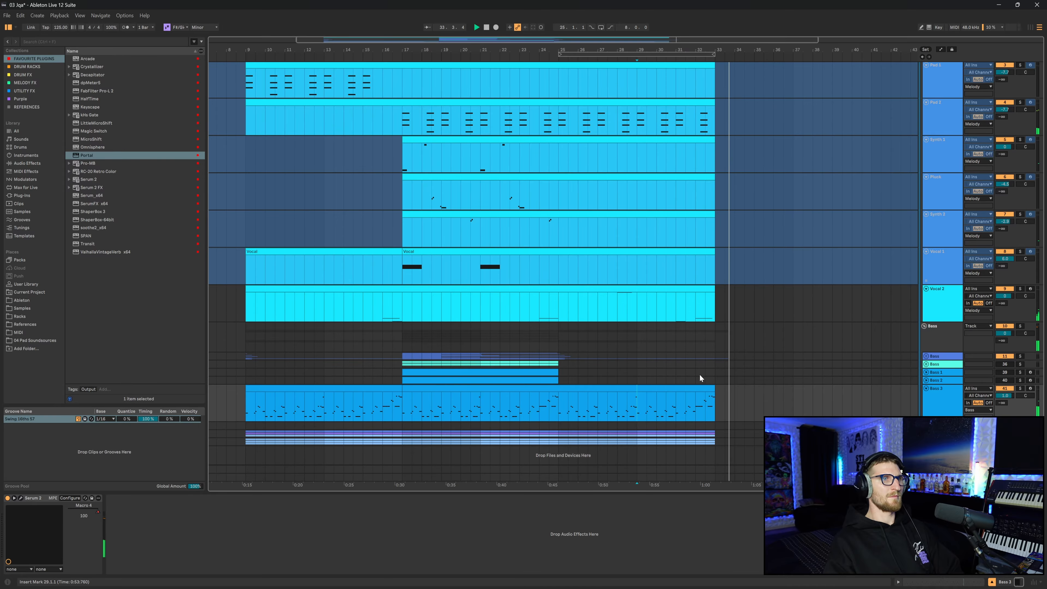
click(694, 380)
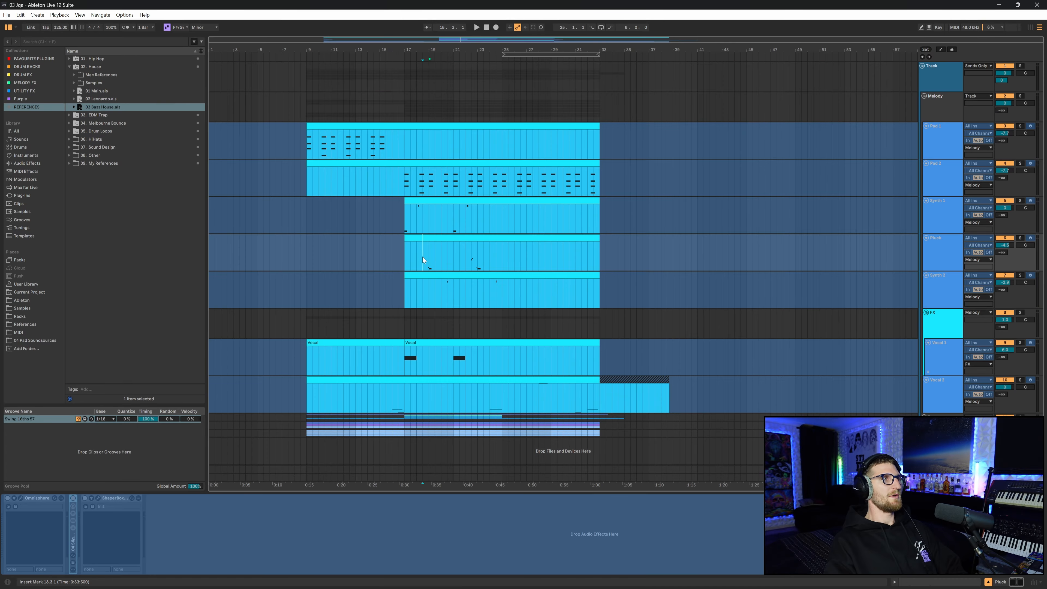
Step: Unfreeze the Pluck track and expand its audio effect rack to show the processing chain
right_click(947, 254)
click(878, 303)
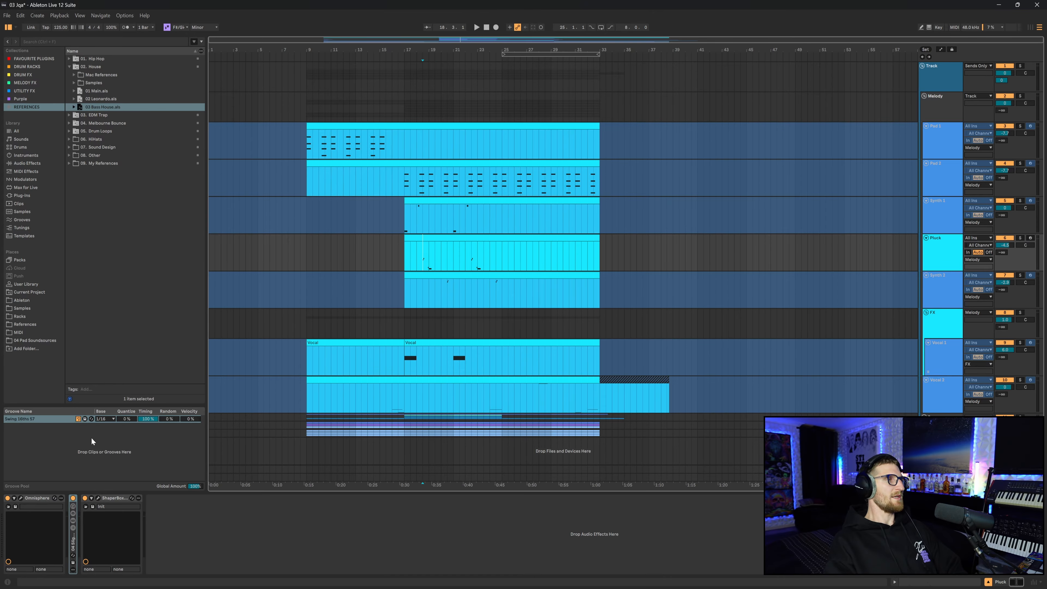
double_click(76, 550)
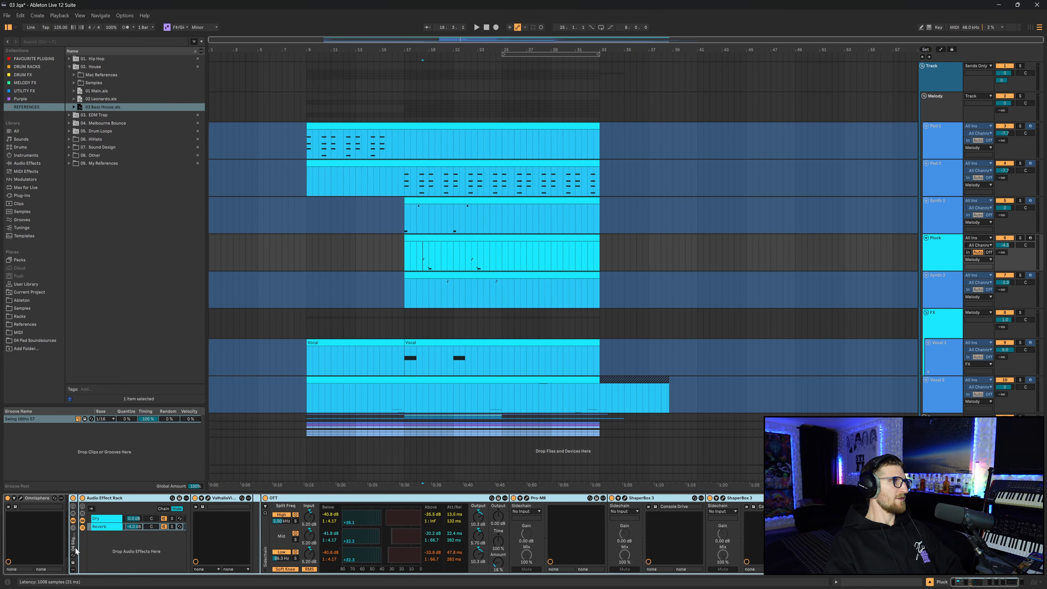
Step: Solo the Pluck track and examine its ValhallaVintageVerb, OTT and Pro-MB settings during playback
click(1020, 238)
key(space)
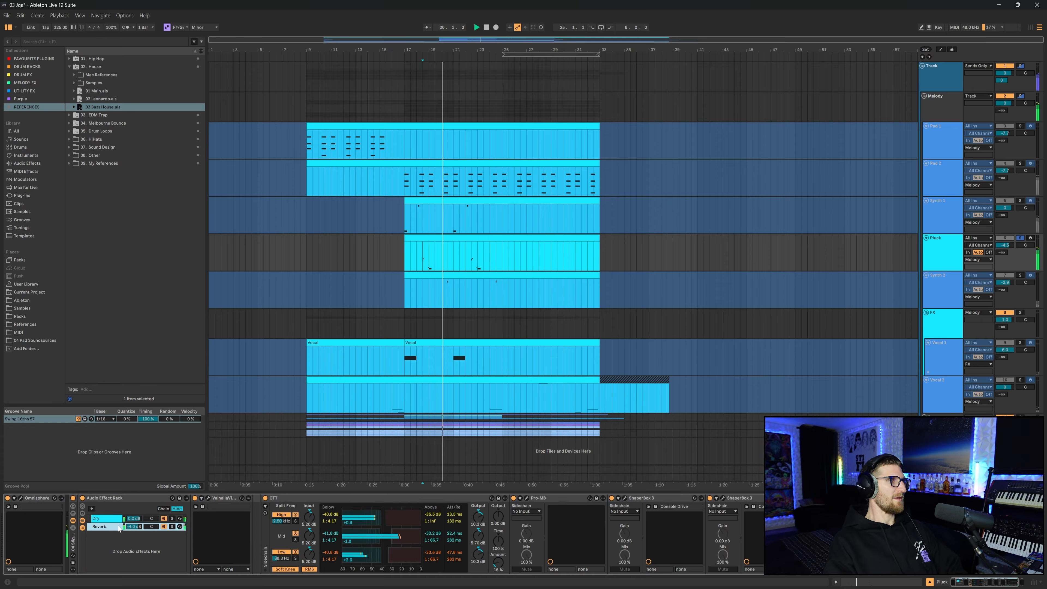
click(208, 498)
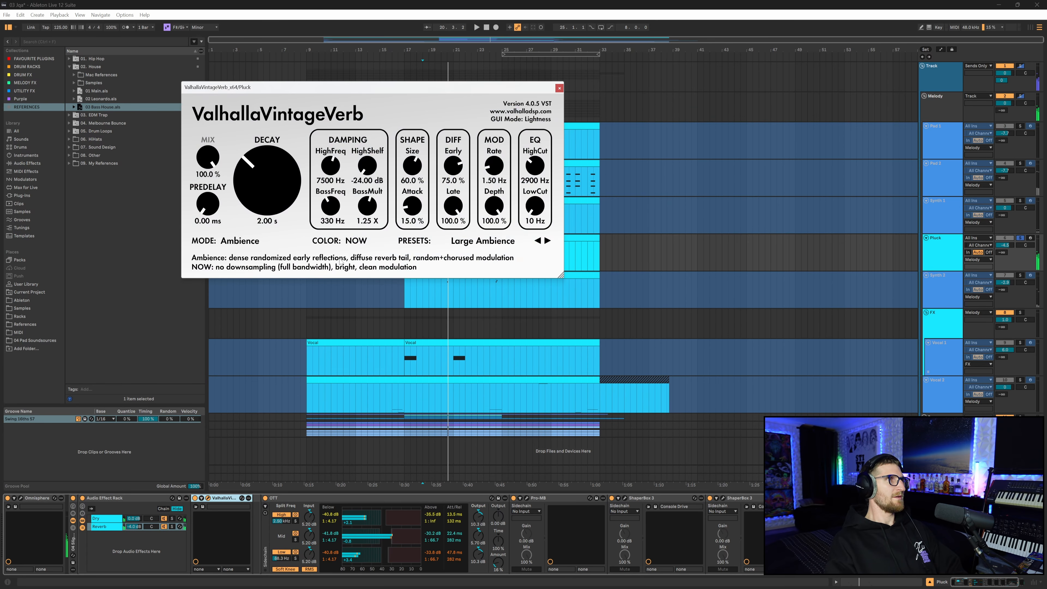
key(space)
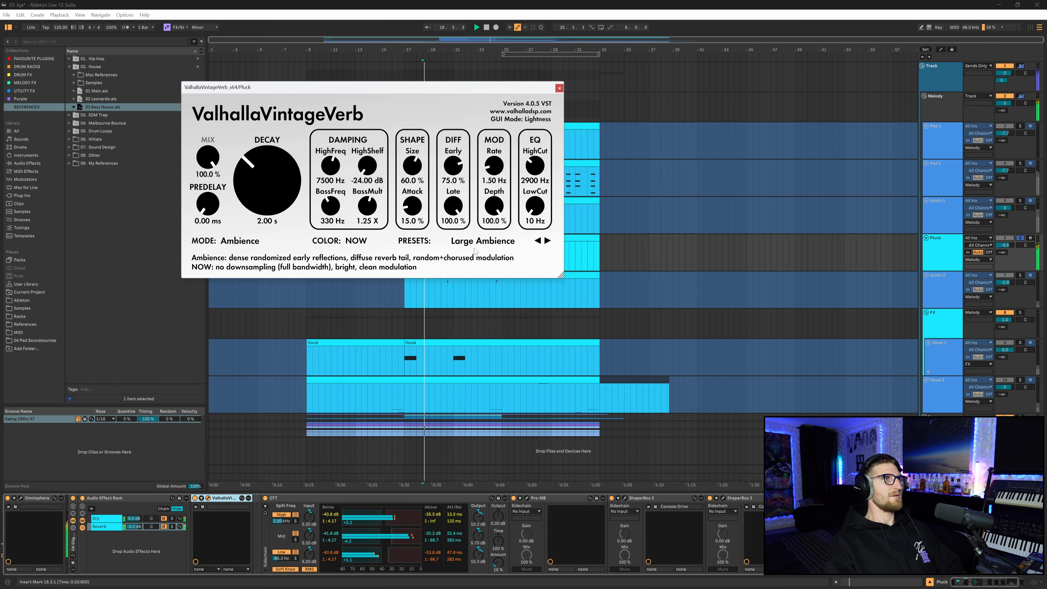
click(558, 88)
click(323, 498)
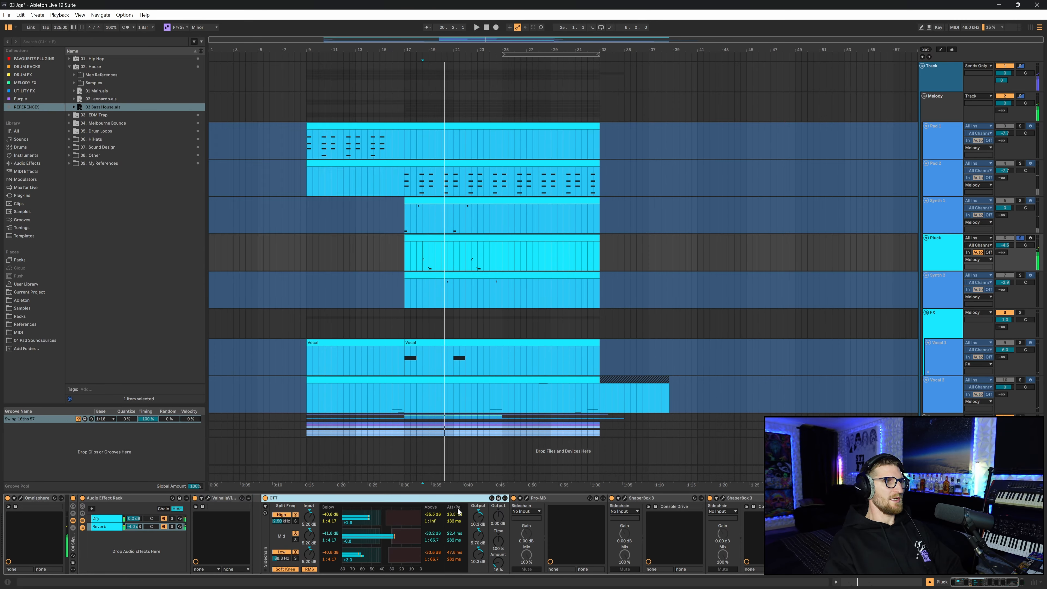
click(527, 498)
click(328, 138)
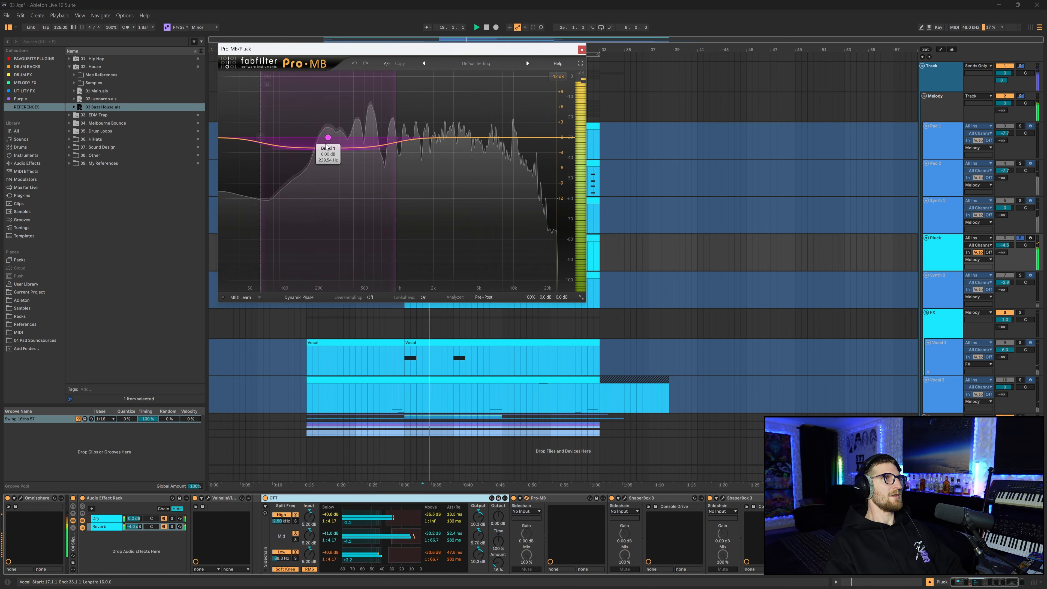
click(582, 50)
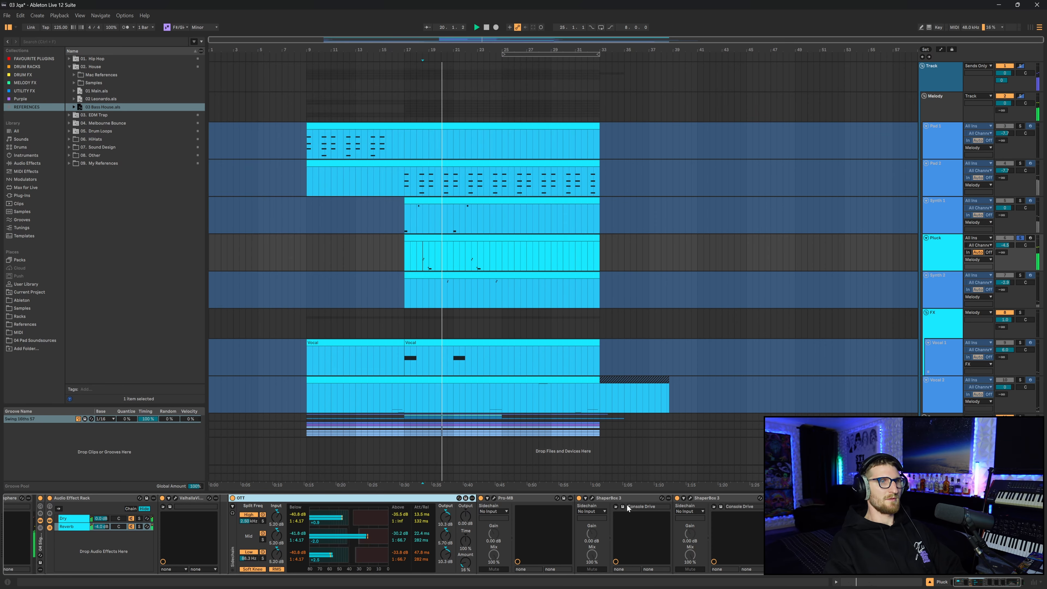
Step: Examine the Drive and Noise modules of the Pluck's Console Drive ShaperBox 3 and the second ShaperBox 3 after it
click(591, 500)
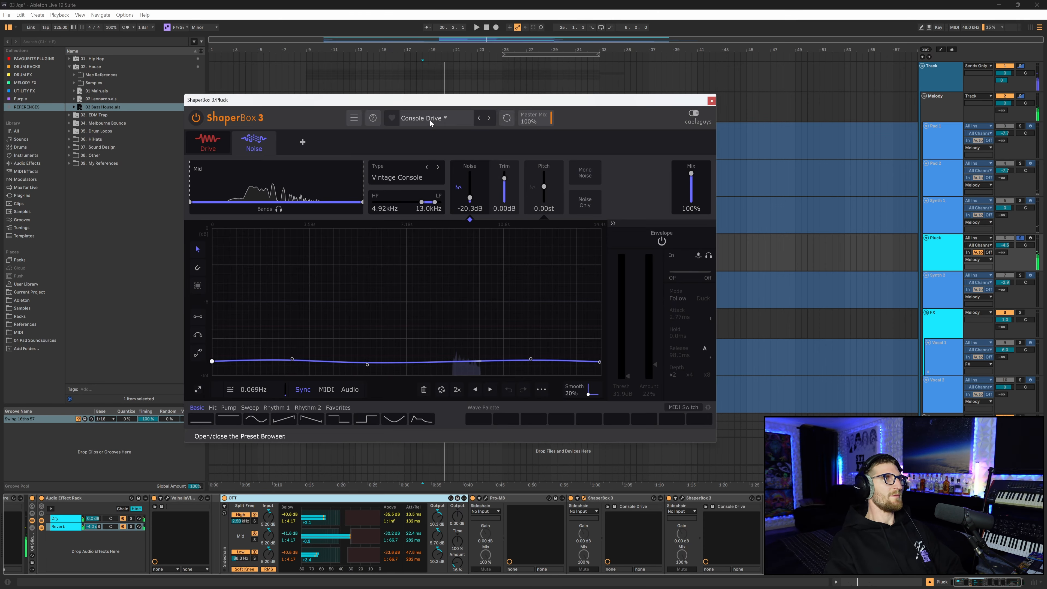
click(202, 148)
click(254, 143)
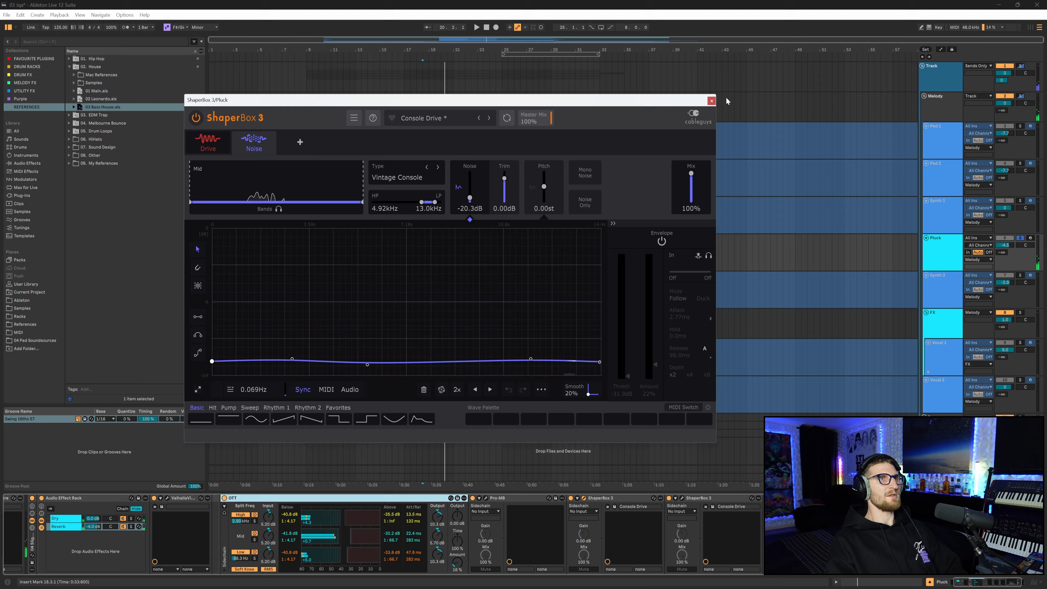
click(712, 101)
click(709, 500)
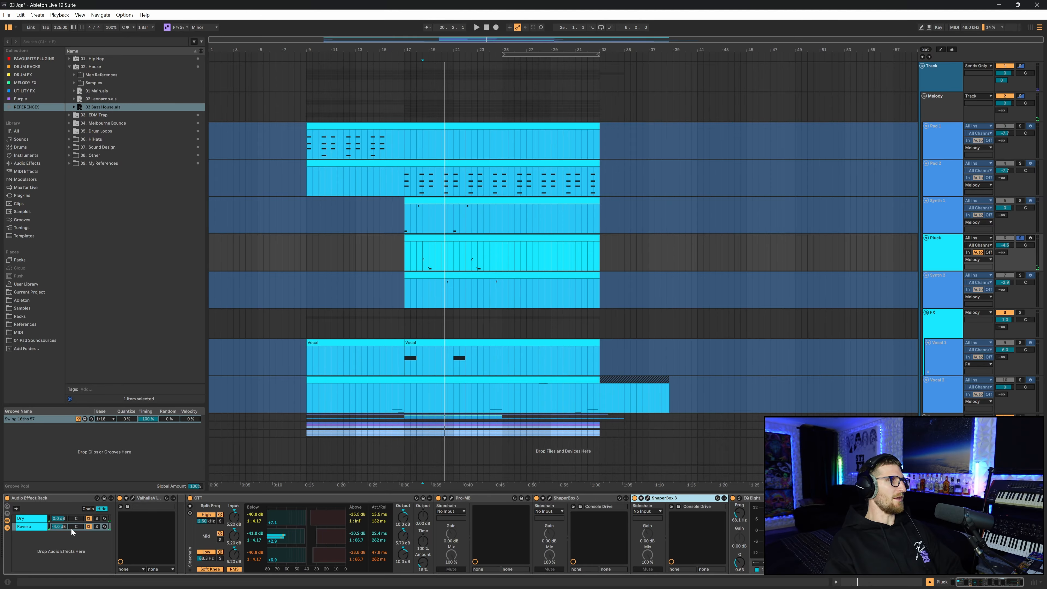
scroll(72, 531, left, 3)
Step: Compare the Pluck with its effect rack bypassed and enabled during playback, leaving the rack enabled and collapsed
click(73, 544)
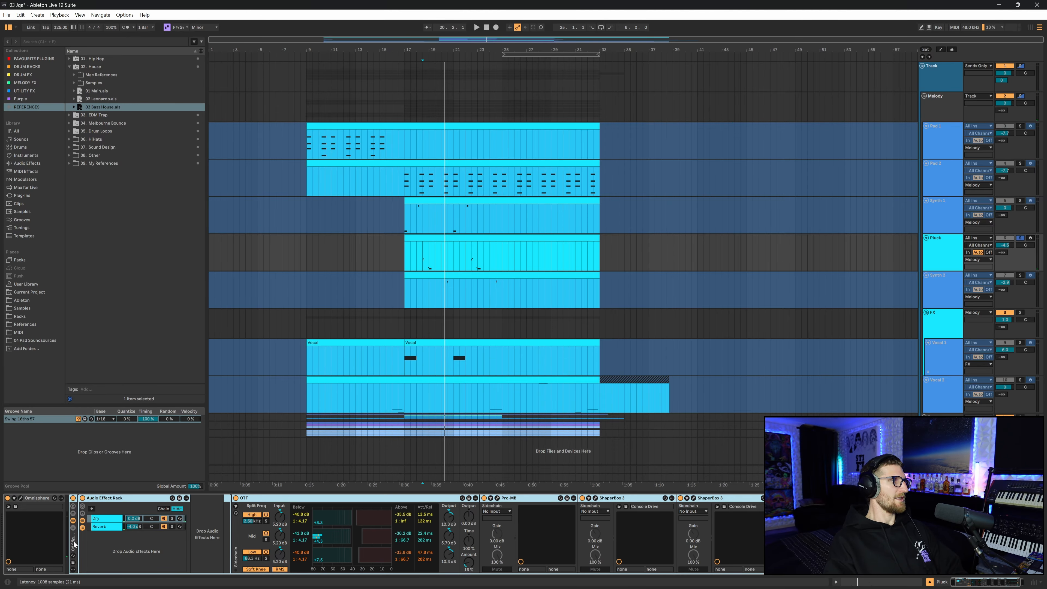
key(space)
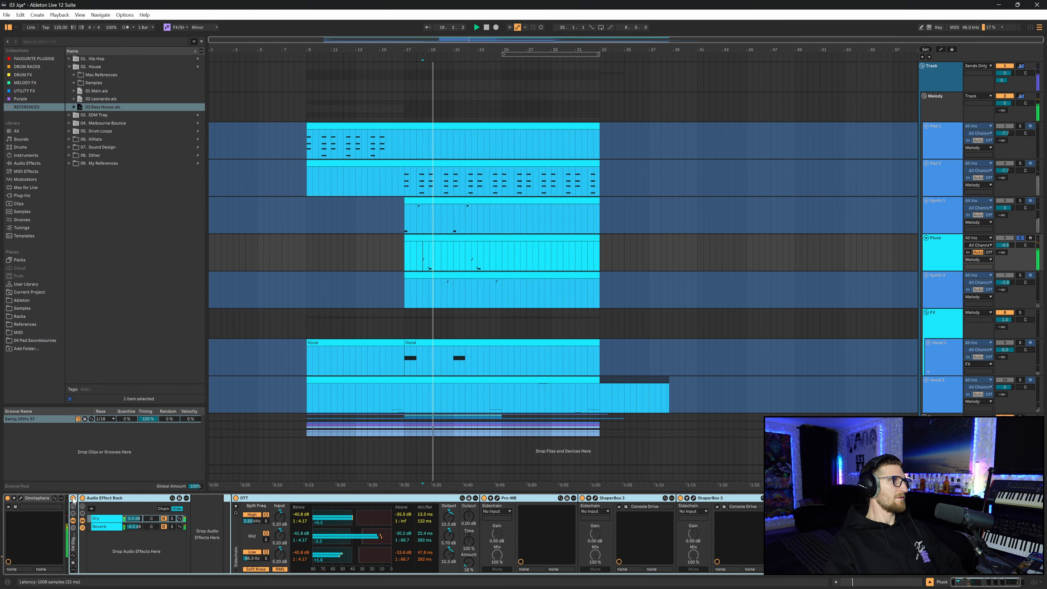
click(73, 498)
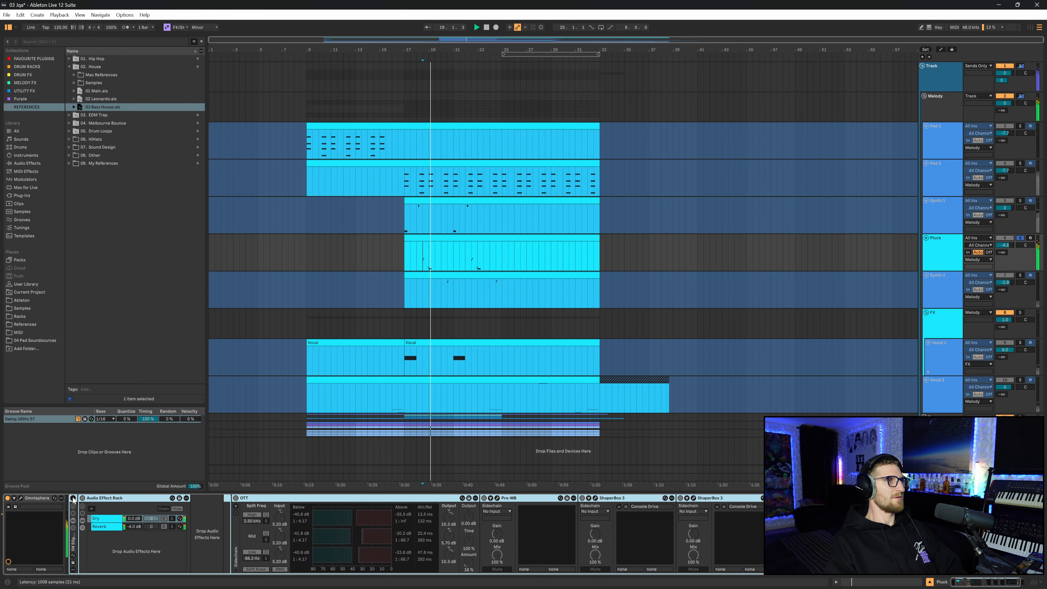
click(73, 498)
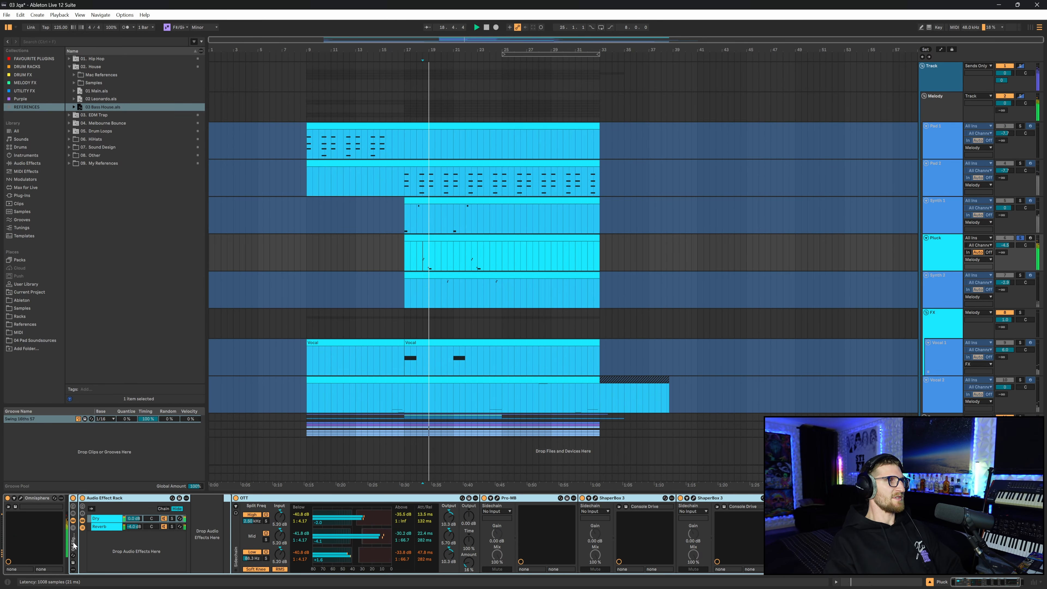
double_click(73, 545)
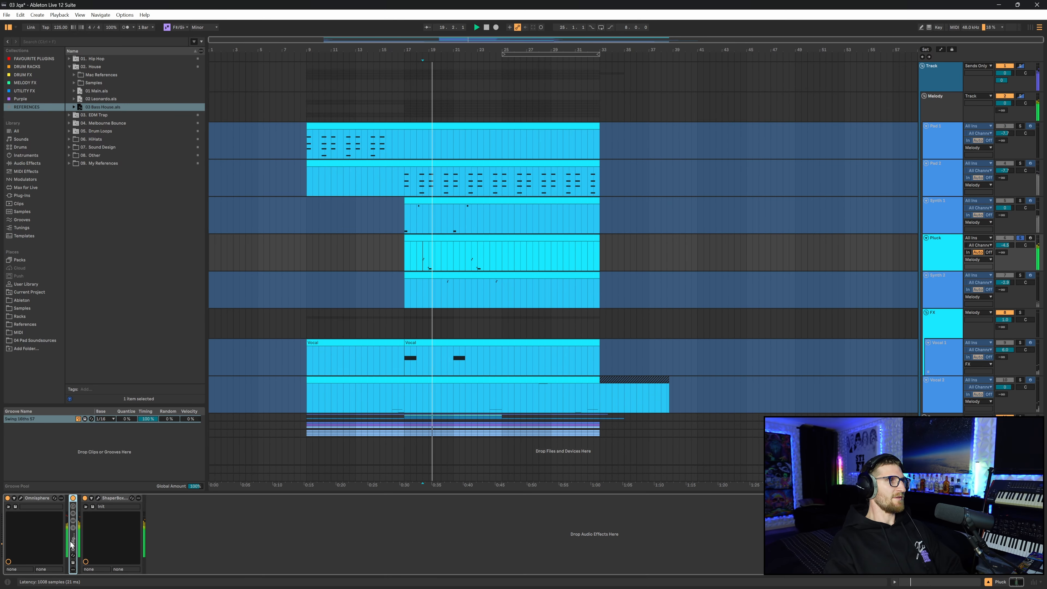
key(space)
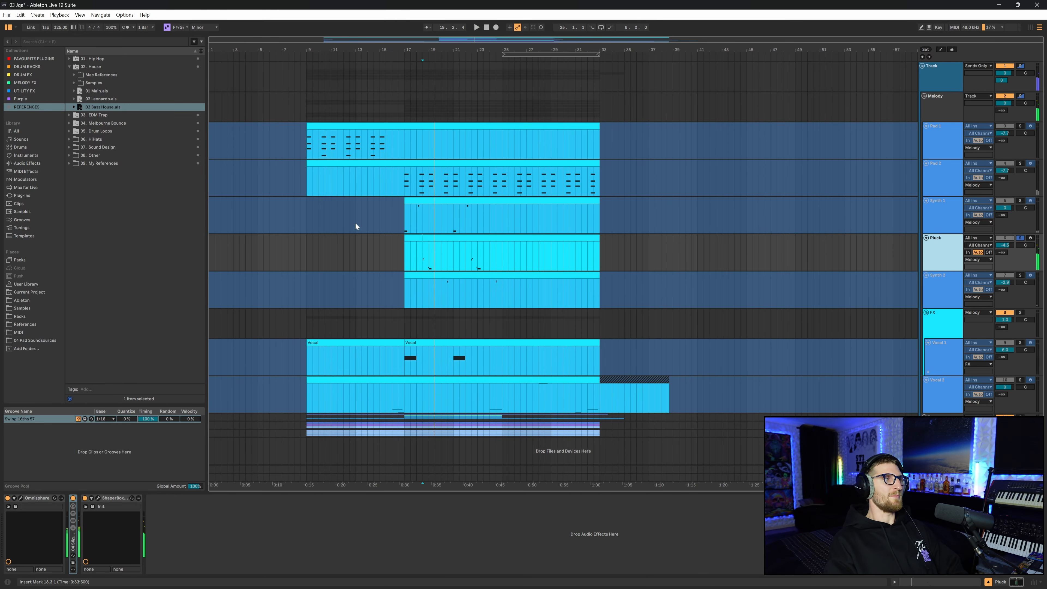
Step: Listen to the Pad 2, Synth 1 and Synth 2 tracks soloed one after another, starting from bar 17
click(406, 182)
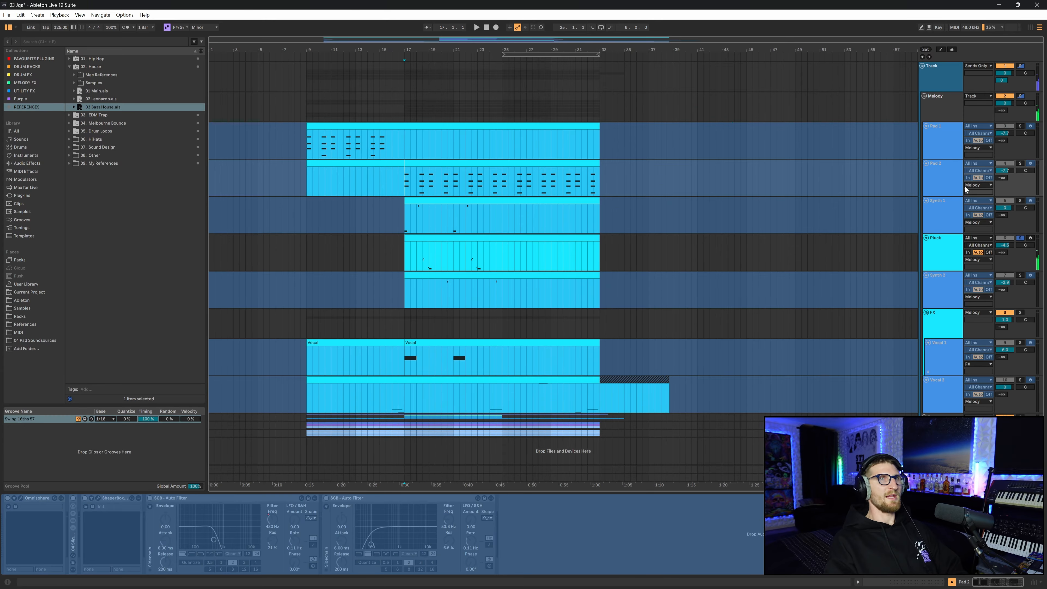
key(space)
click(1020, 164)
click(1021, 201)
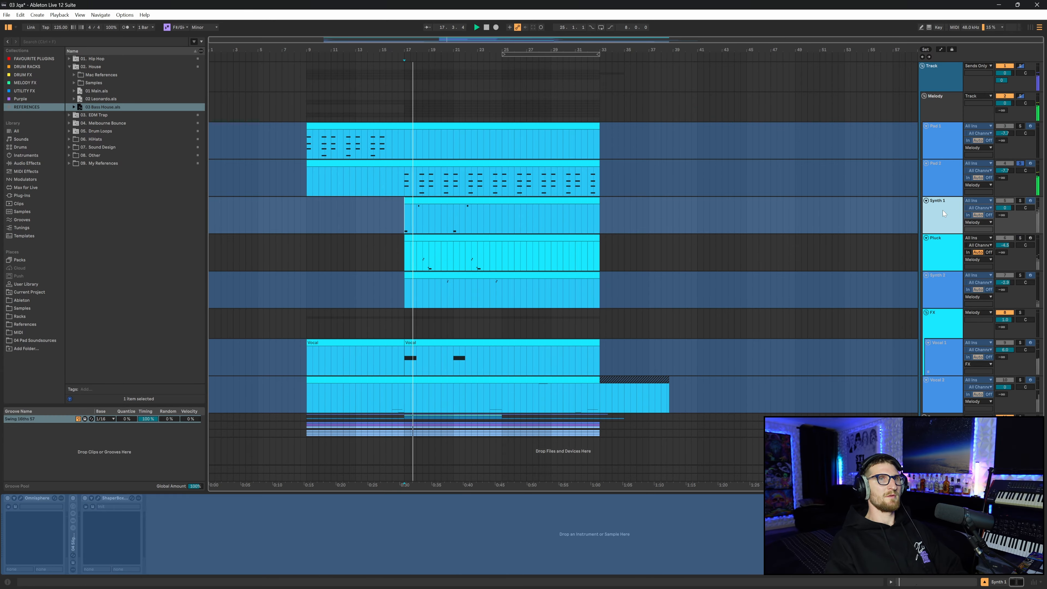
key(space)
key(space)
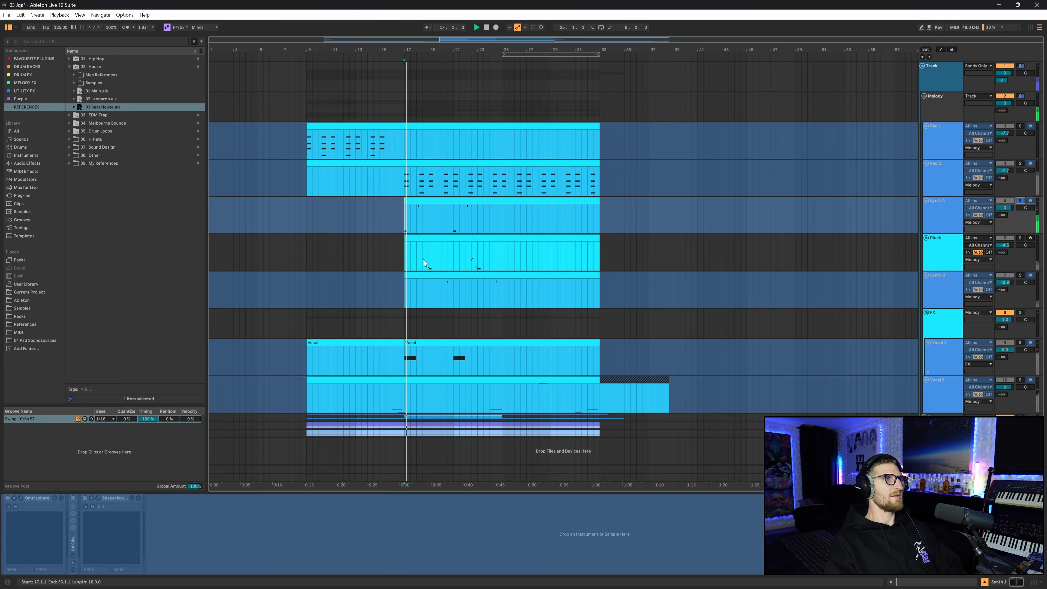
click(442, 289)
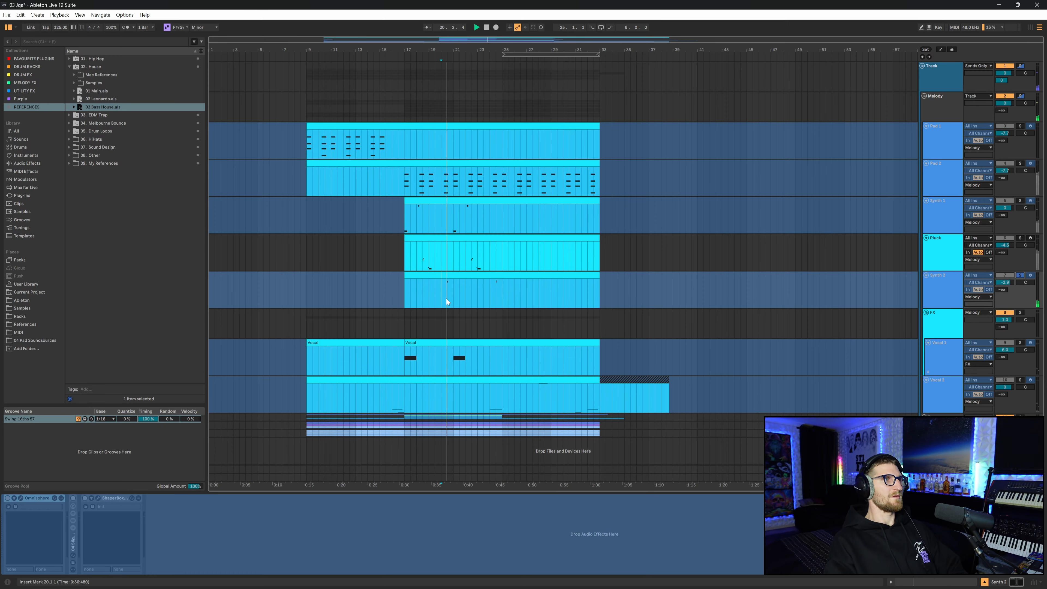
Step: Solo the whole Melody group and play its layers together from bar 17
click(403, 183)
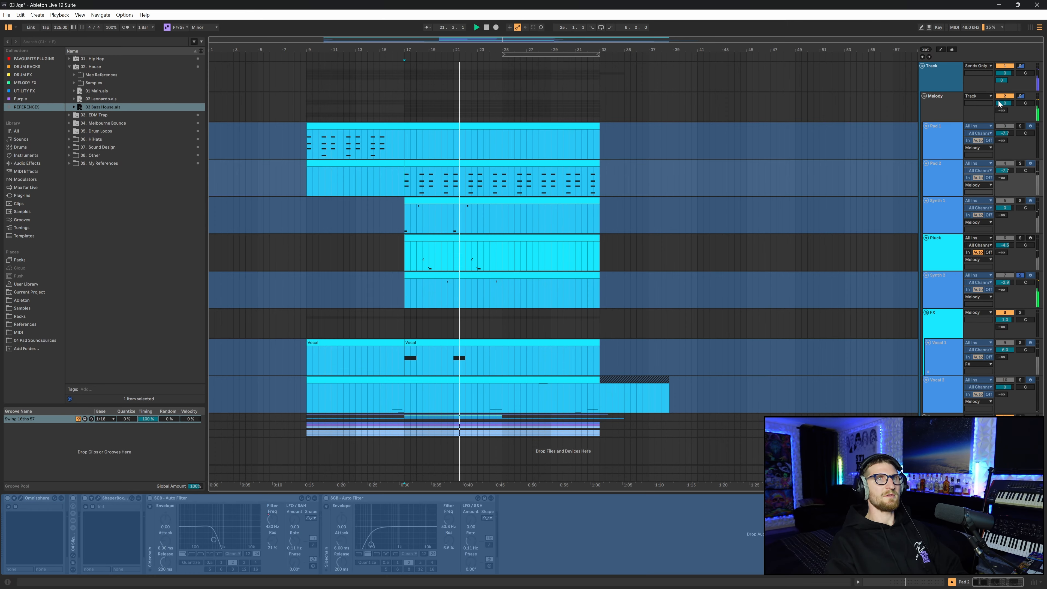
click(1019, 96)
key(space)
key(space)
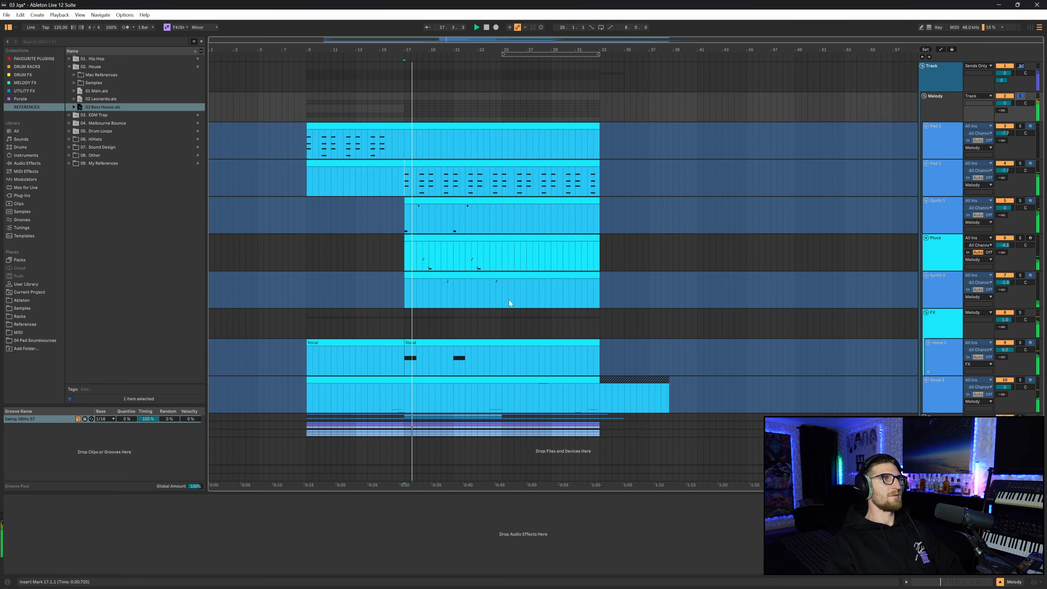
click(422, 259)
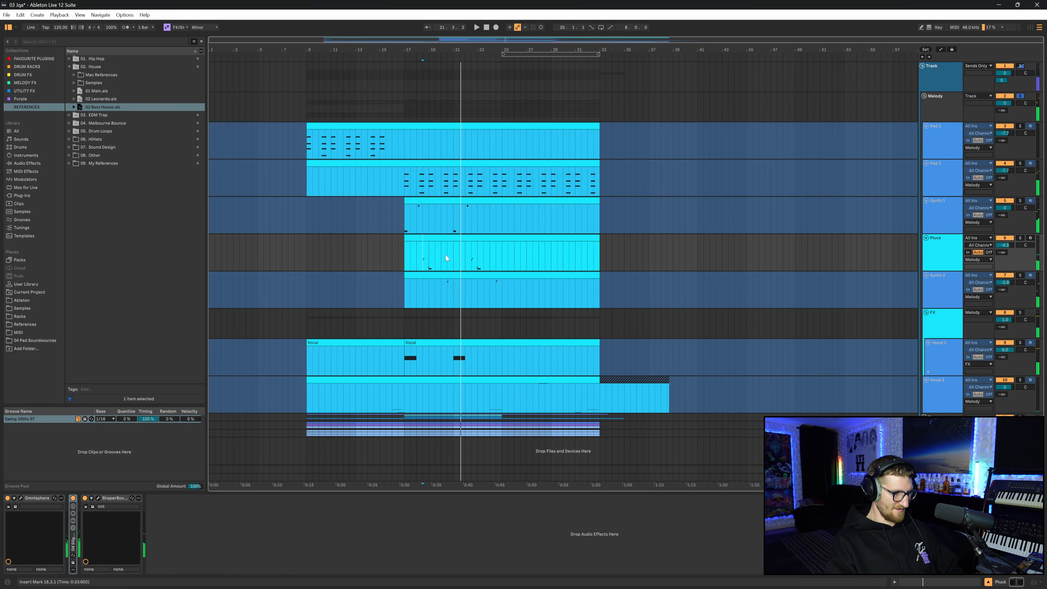
Step: Save the project and switch the expanded track group from Melody to Bass
key(ctrl+s)
click(923, 96)
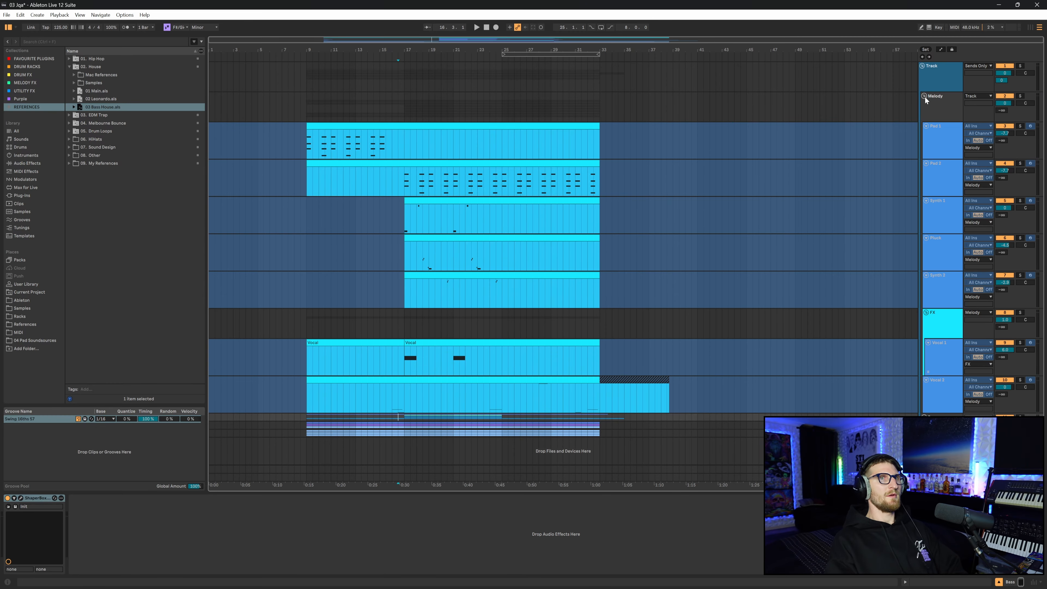
click(924, 104)
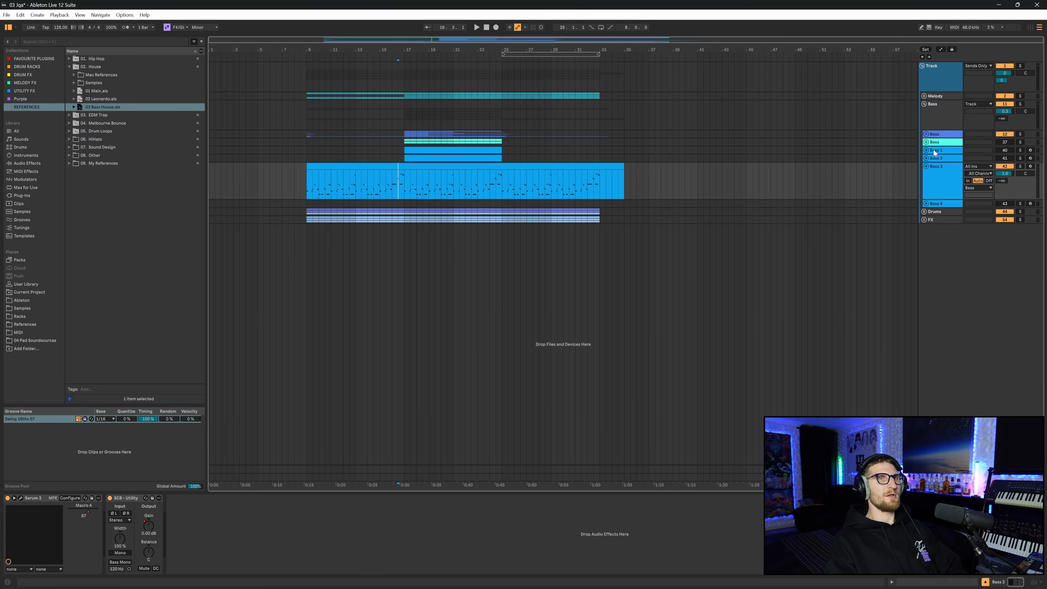
Step: Play the soloed Bass 3 from bar 17 and examine the oscillators and effects chain of its Serum 2 patch
click(400, 183)
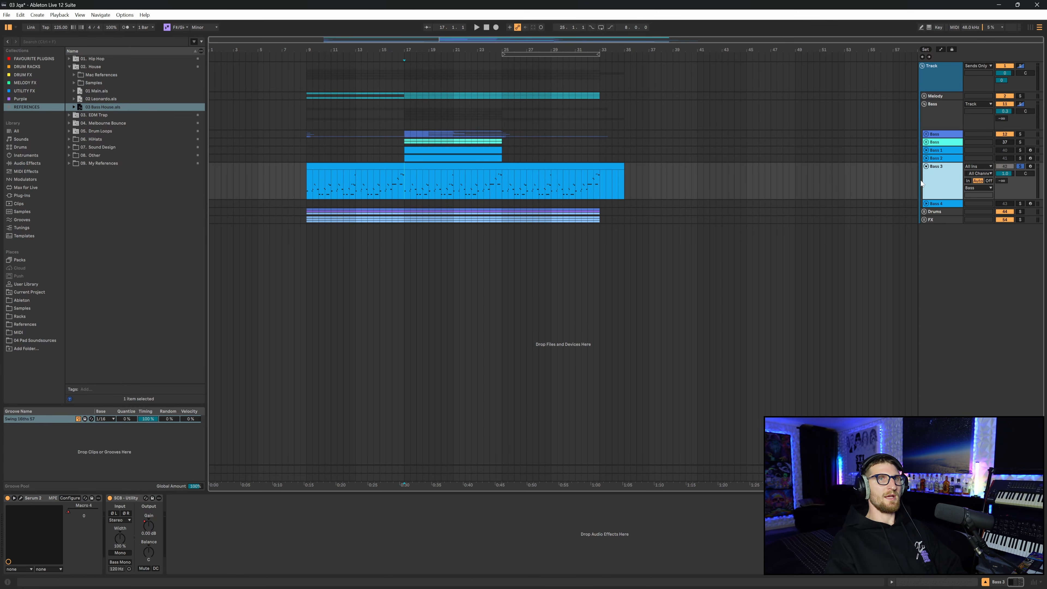
click(21, 497)
key(space)
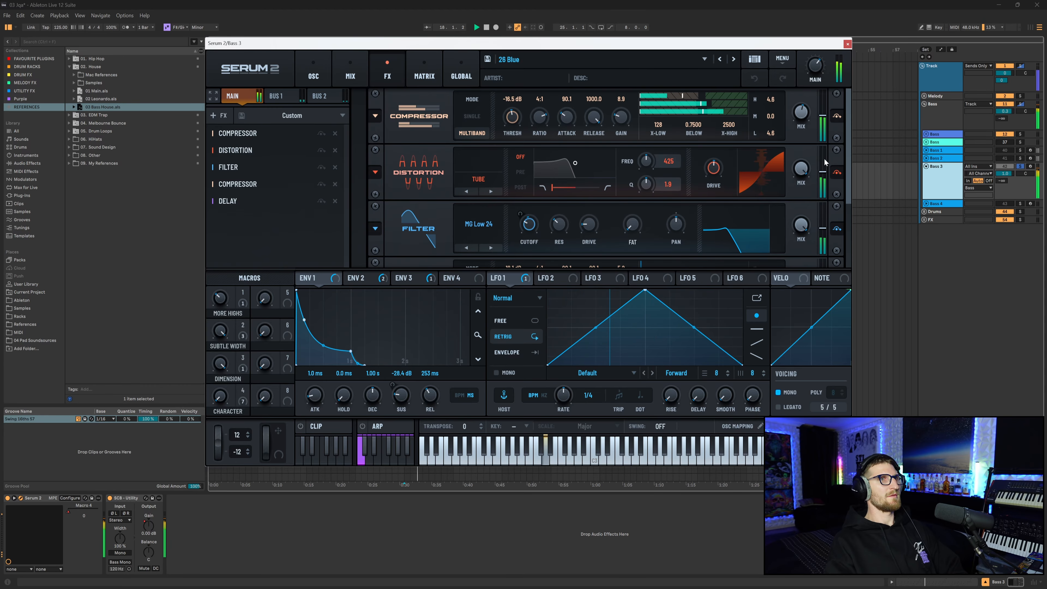
click(325, 79)
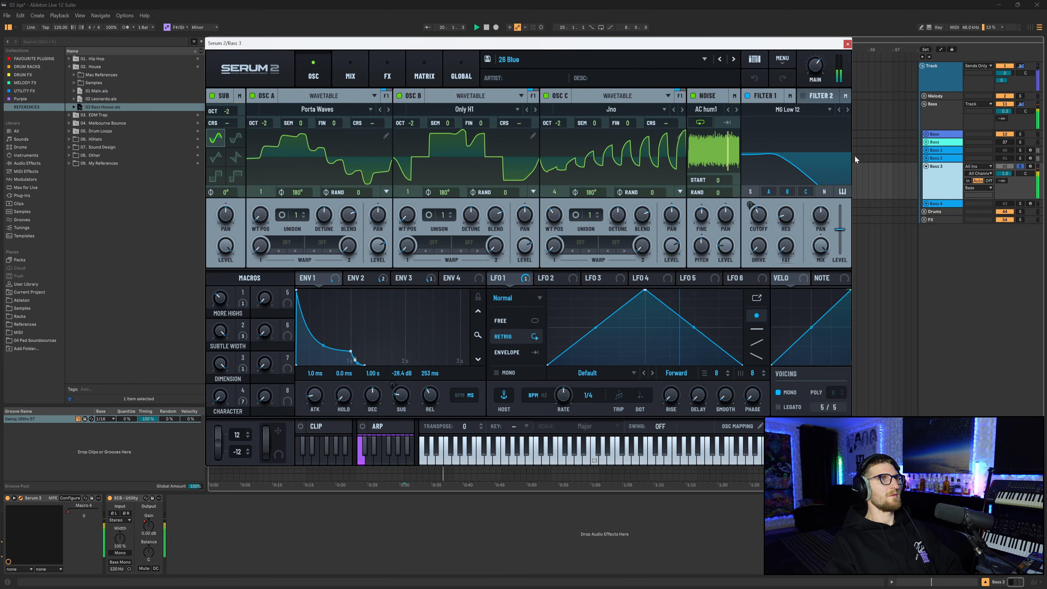
click(387, 76)
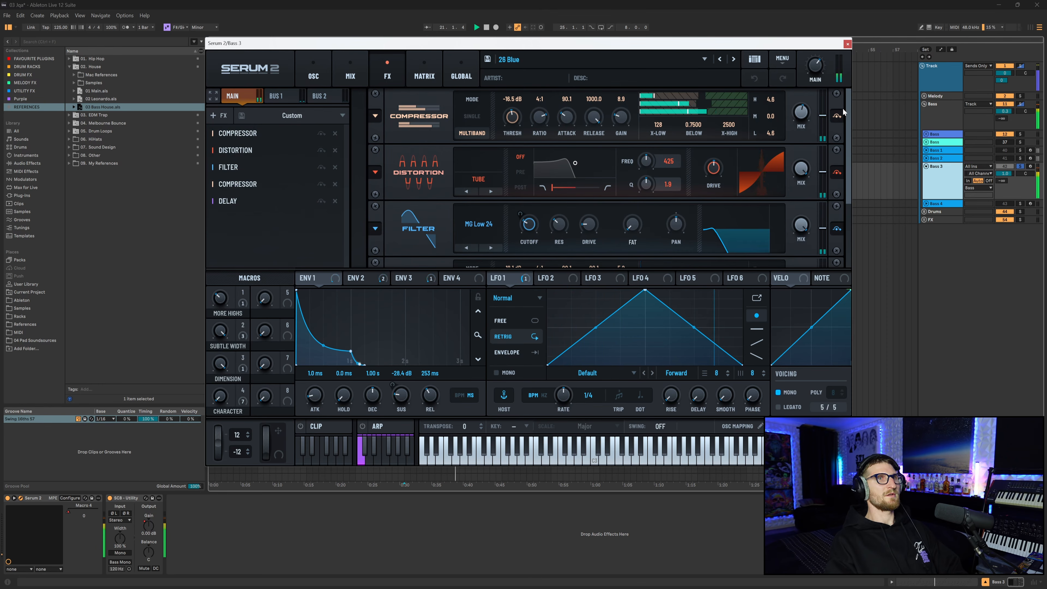
drag(846, 101, 852, 115)
scroll(865, 154, down, 3)
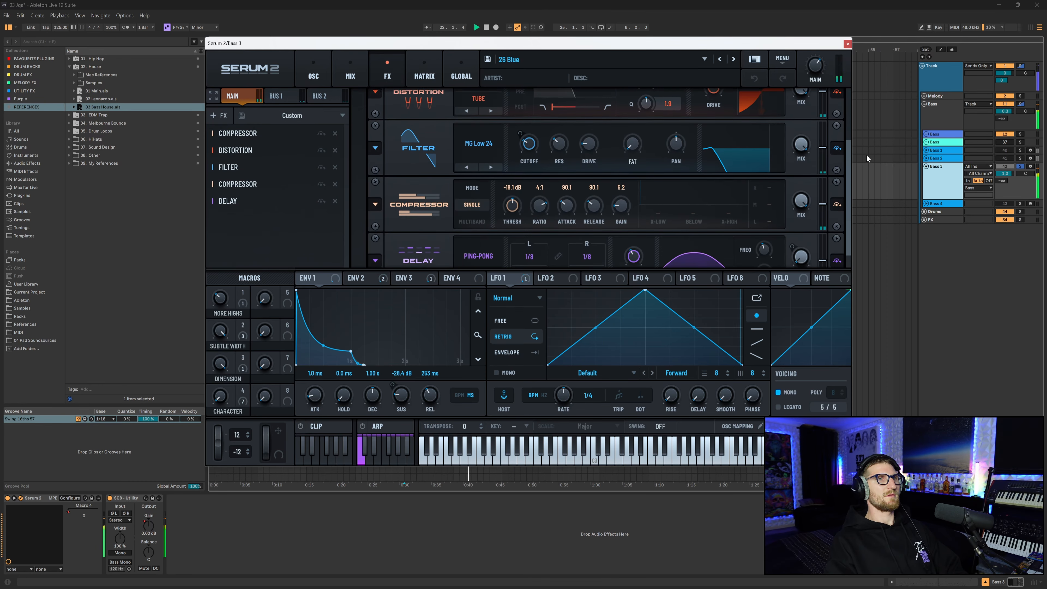
Step: Examine the Main, Bus 1 and Bus 2 effects of the Bass 3 patch, return to its oscillators, and close the plugin window
scroll(861, 124, up, 5)
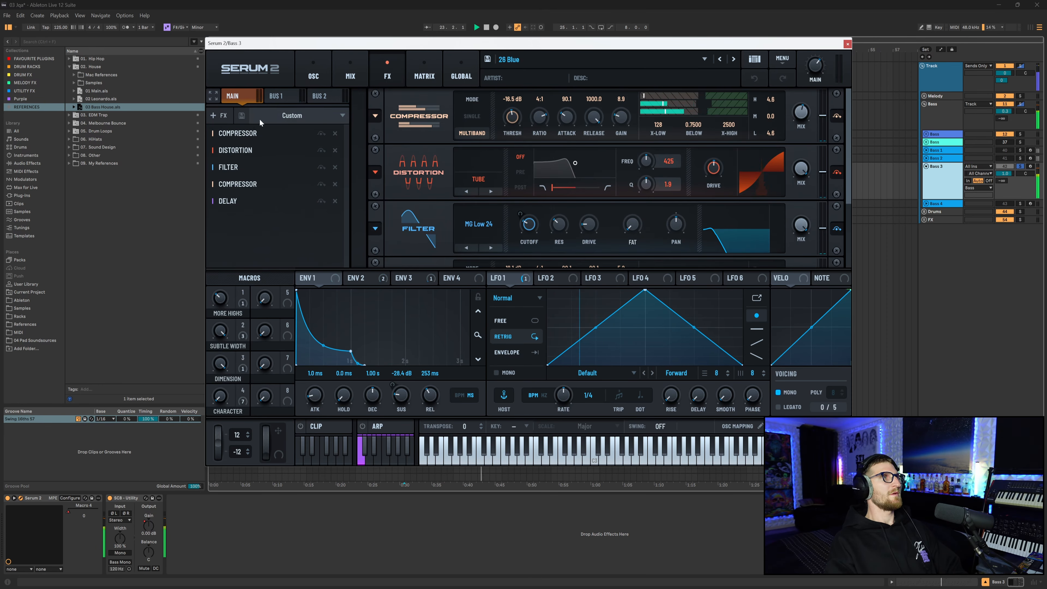
click(275, 96)
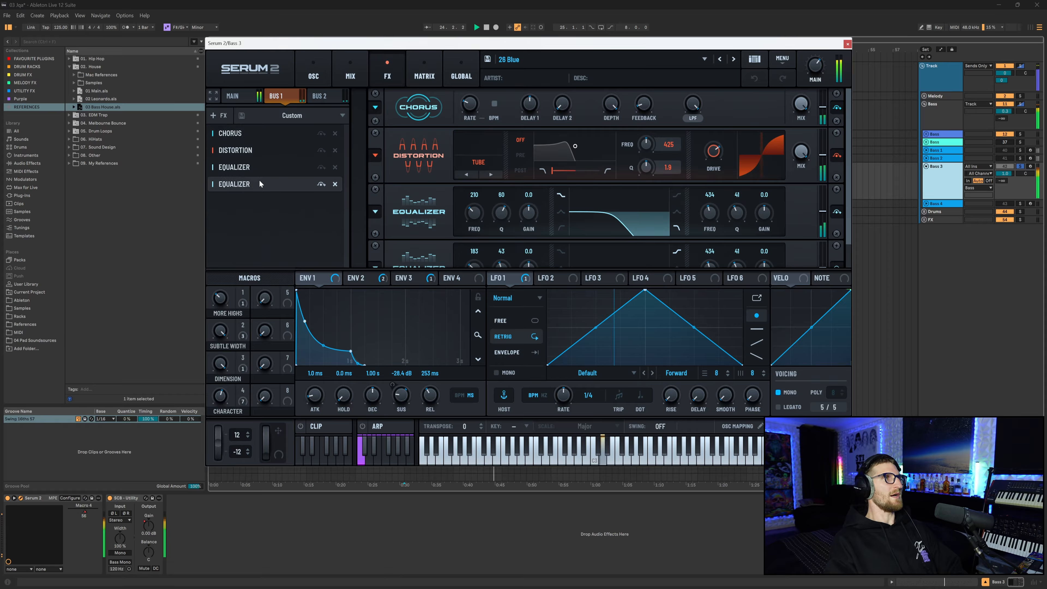
scroll(638, 246, down, 1)
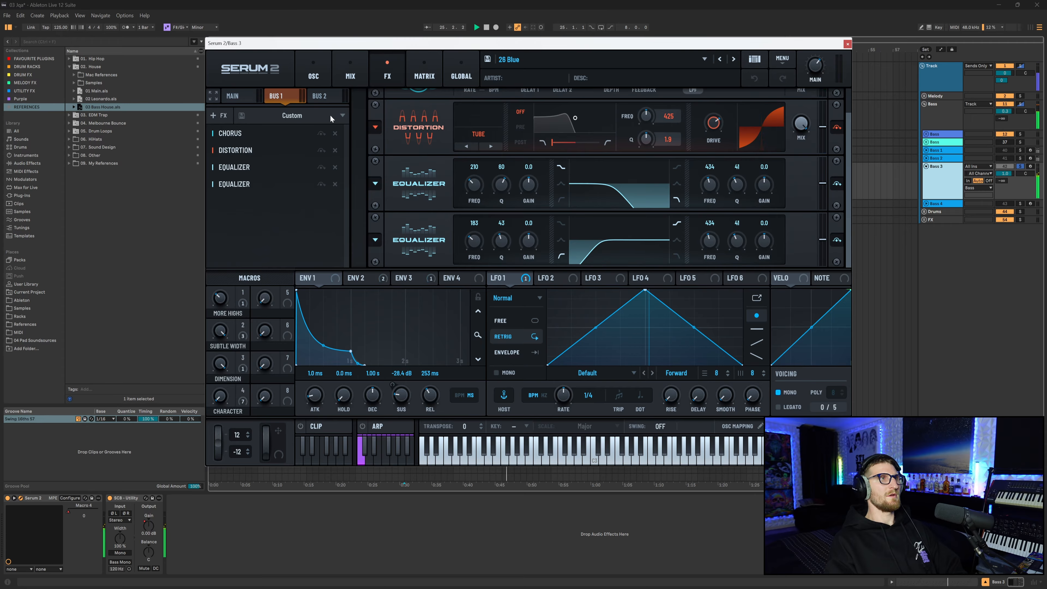
click(329, 96)
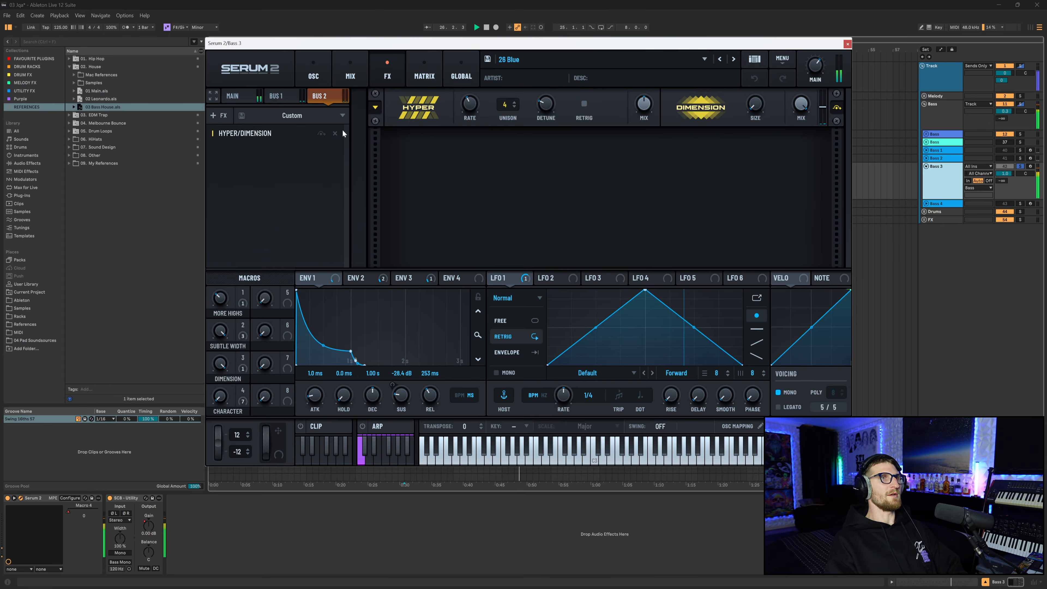
click(304, 72)
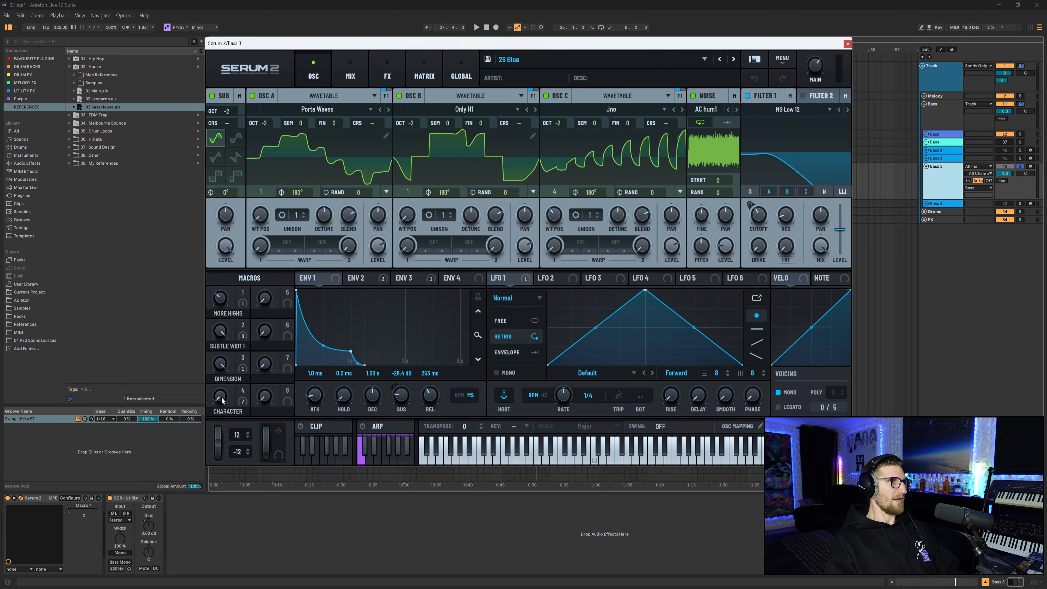
click(847, 44)
Step: Show the automation lanes and examine Bass 3's Macro 4 curve while playing the track from bar 20
key(a)
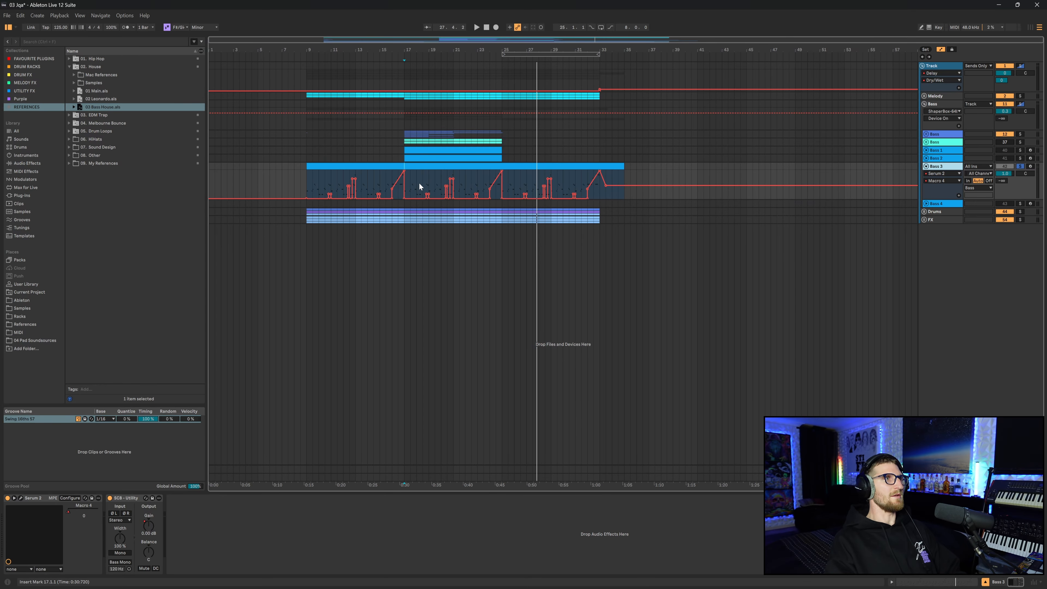
click(418, 184)
key(plus)
key(plus)
key(plus)
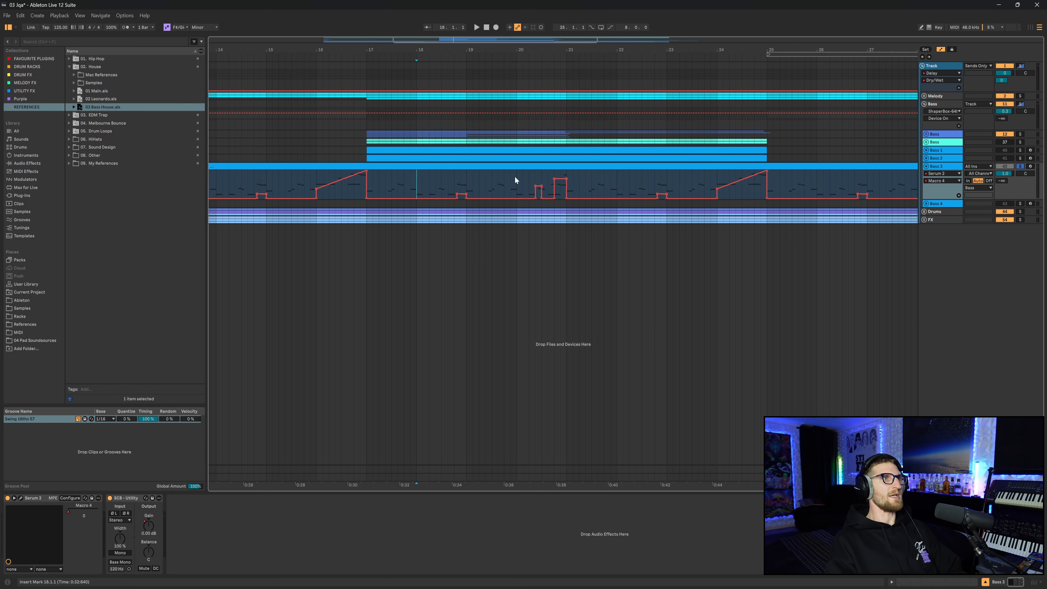
scroll(474, 184, right, 3)
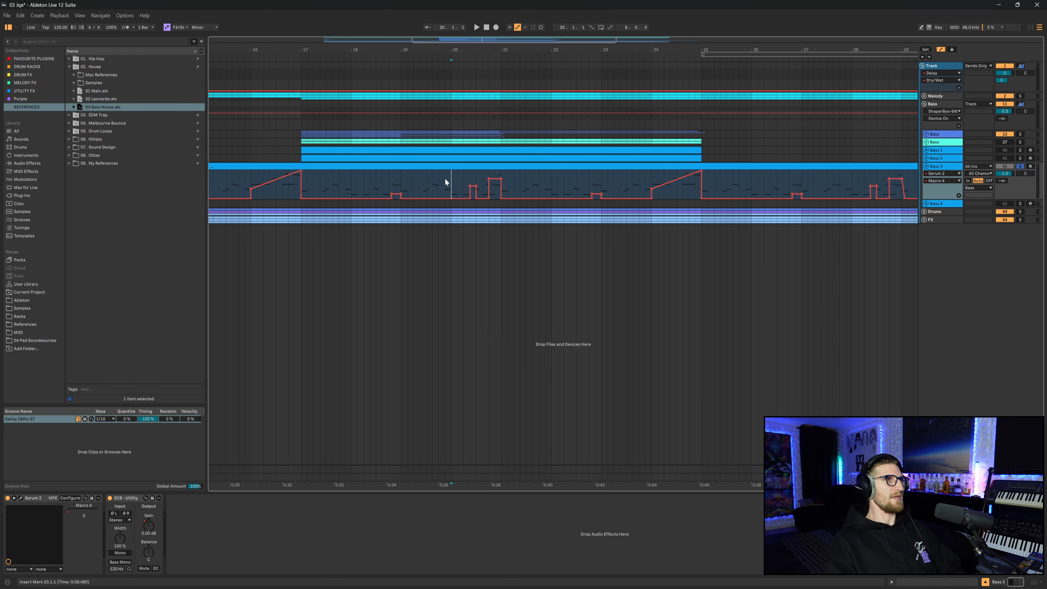
key(space)
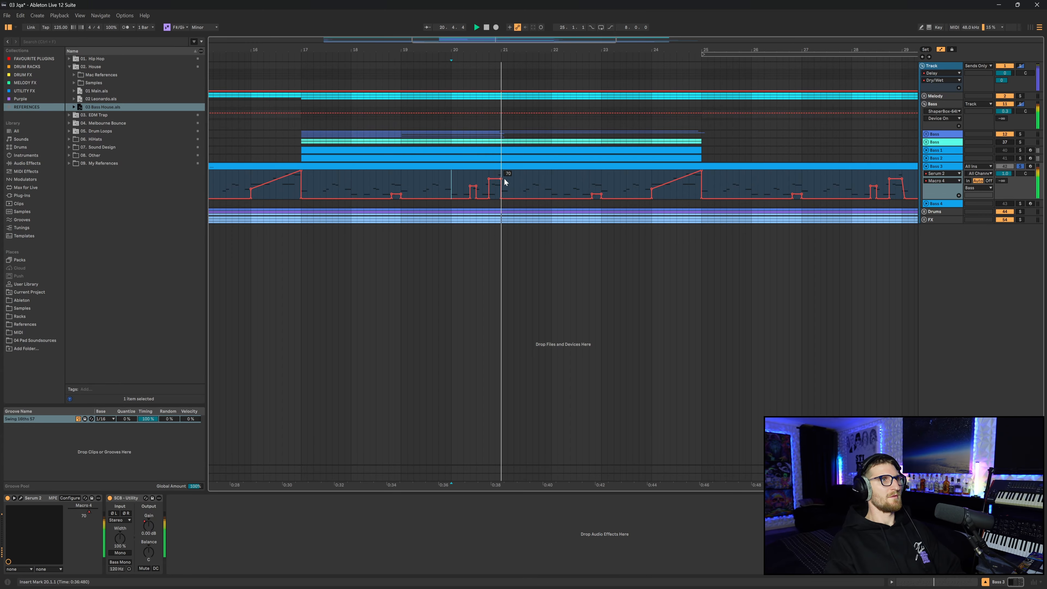
click(644, 182)
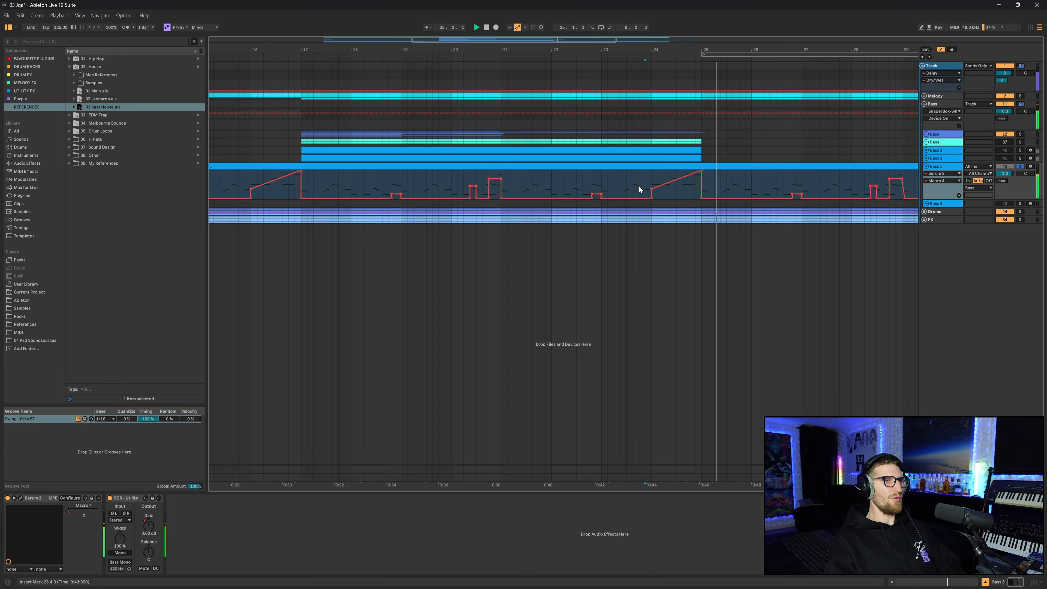
click(639, 185)
key(space)
Step: Hide the automation lanes, return to the full arrangement overview, and save the project
scroll(638, 188, down, 5)
key(a)
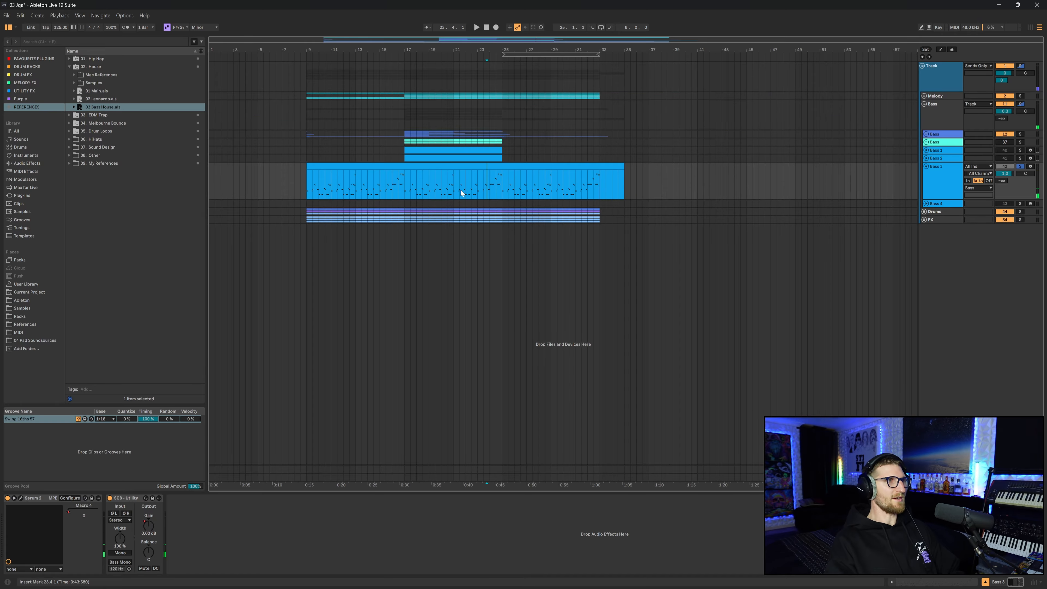
key(ctrl+s)
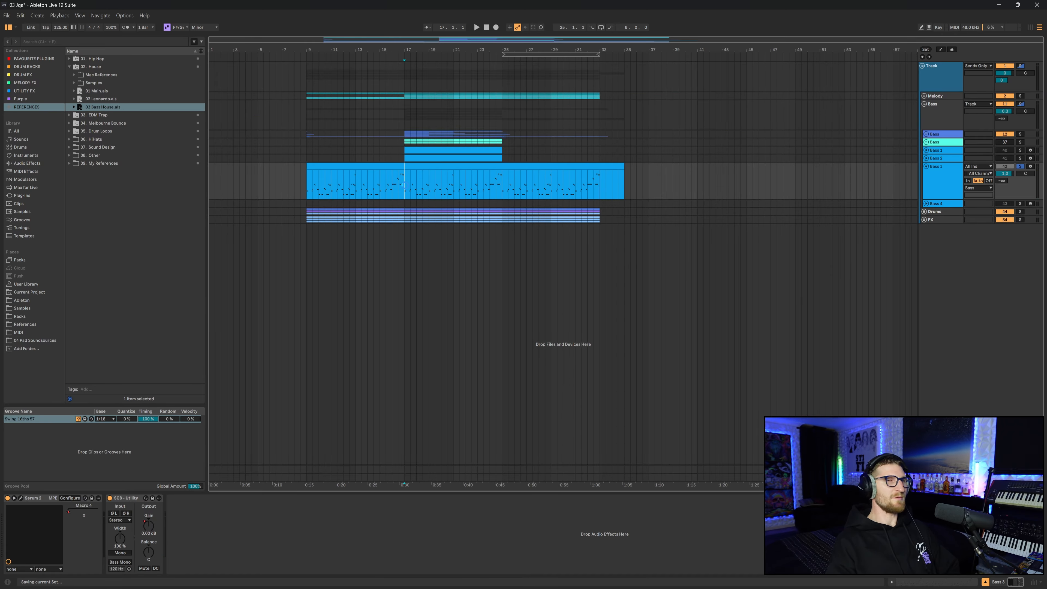